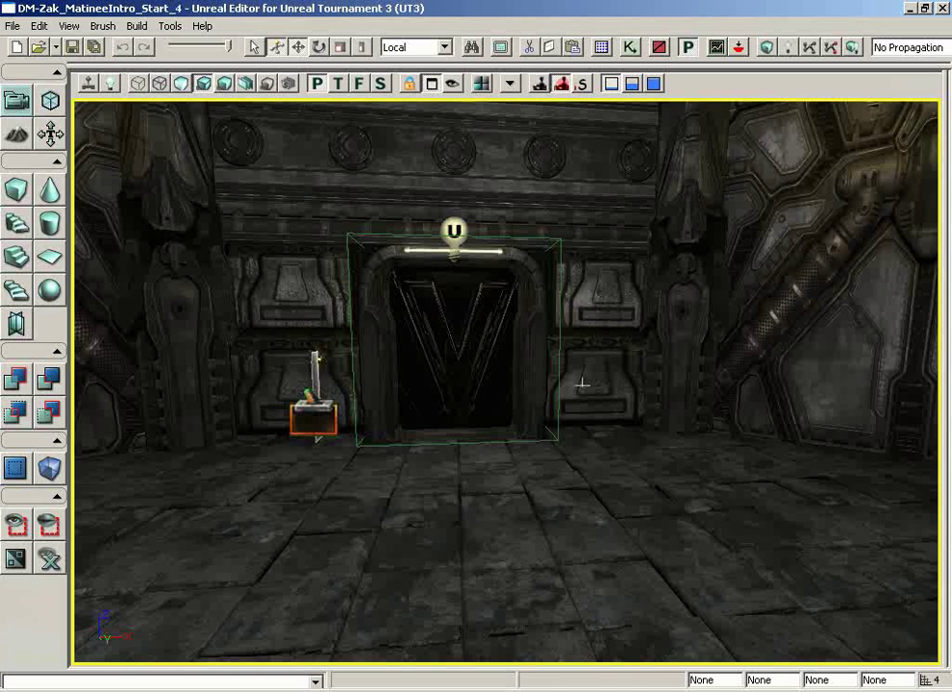
Step: Fly the perspective view around the doorway to inspect the door and its top light
drag(546, 395, 516, 193)
right_drag(516, 194, 485, 386)
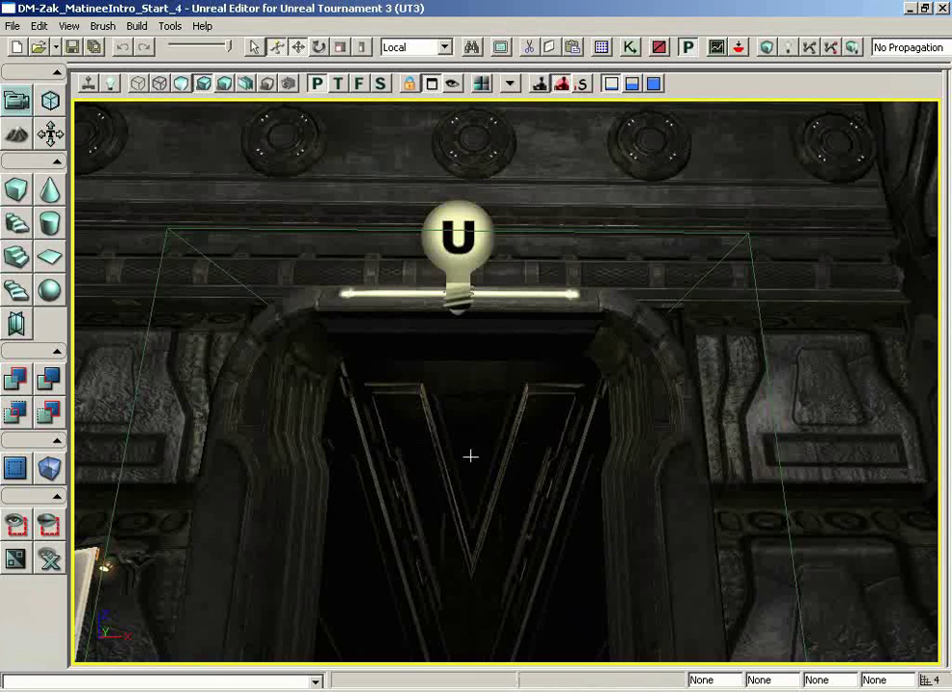
right_drag(569, 456, 574, 497)
drag(574, 497, 571, 652)
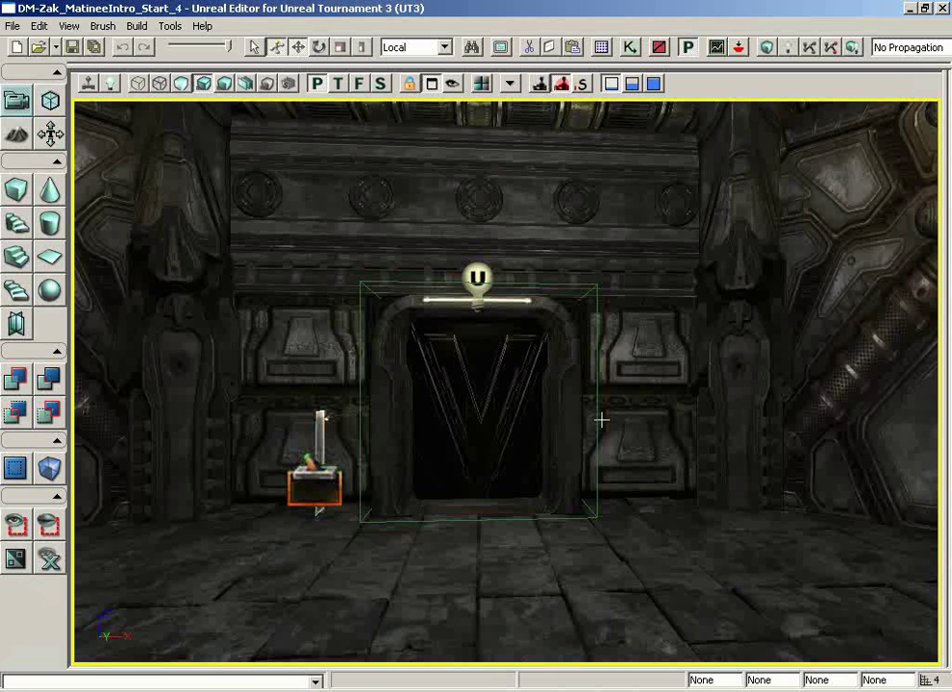
Step: Bring up the Generic Browser, move it aside, and enable Show All Resource Types
click(603, 49)
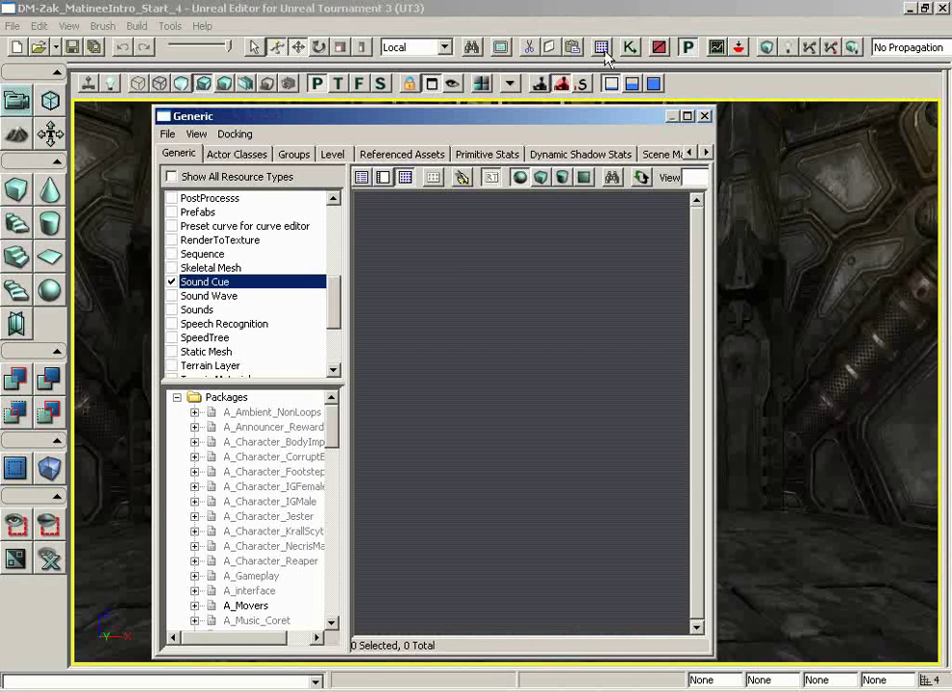
drag(548, 119, 670, 46)
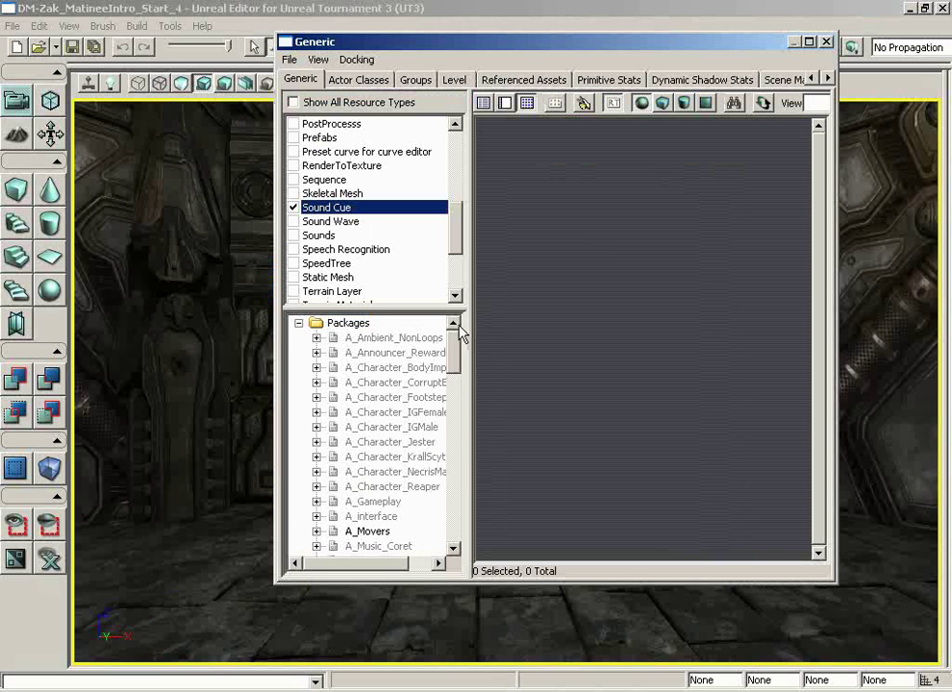
drag(459, 336, 458, 527)
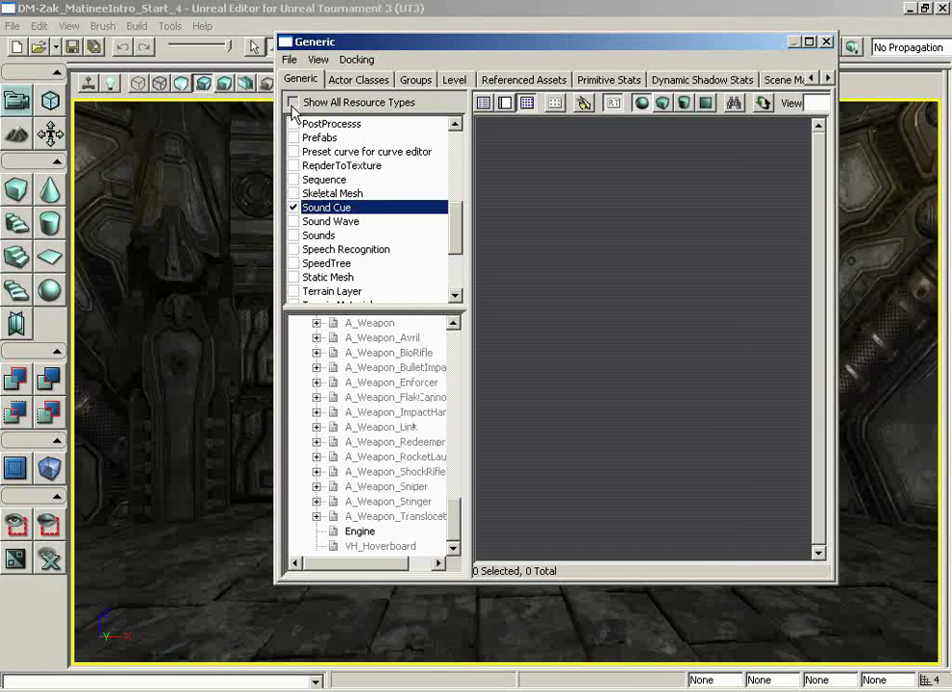
click(294, 103)
drag(458, 344, 453, 480)
Step: Select S_LT_Light_SM_OctagonLightBulb in the LT_Light package and uncover the doorway light
click(366, 442)
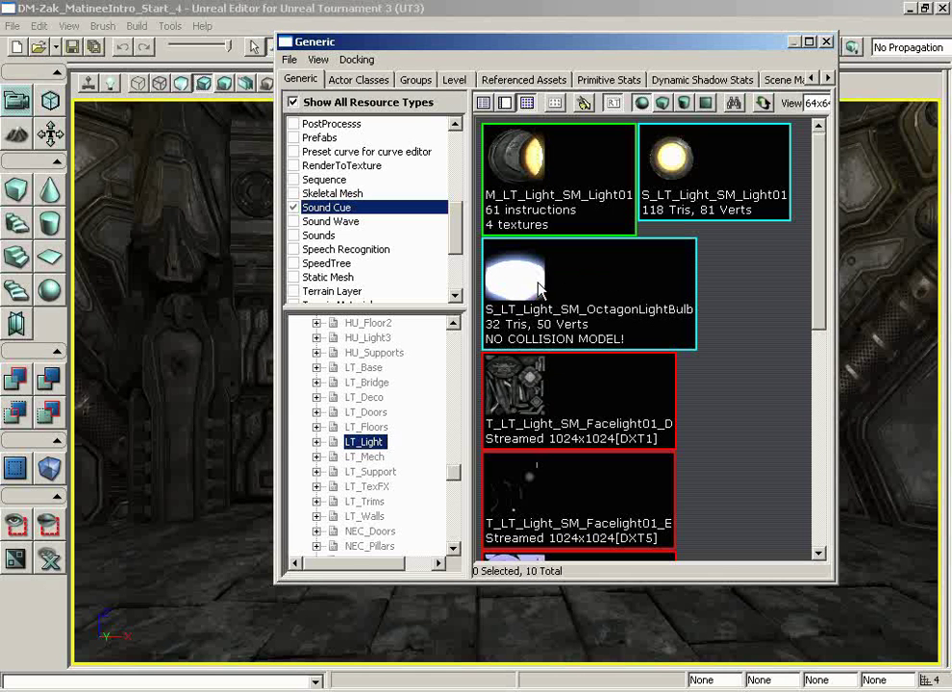
click(596, 298)
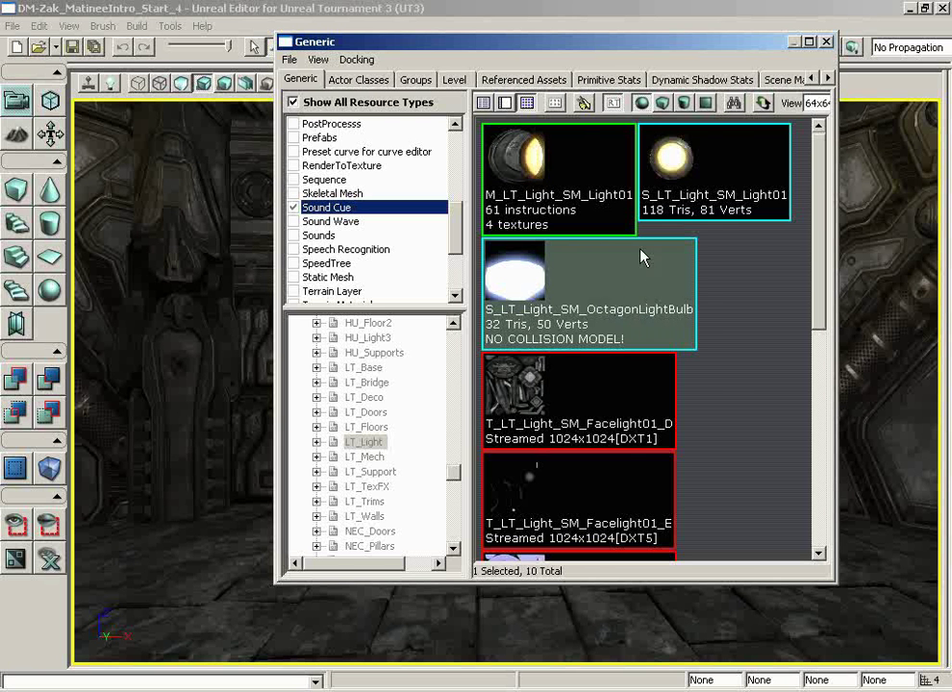
drag(568, 42, 797, 42)
drag(352, 425, 374, 444)
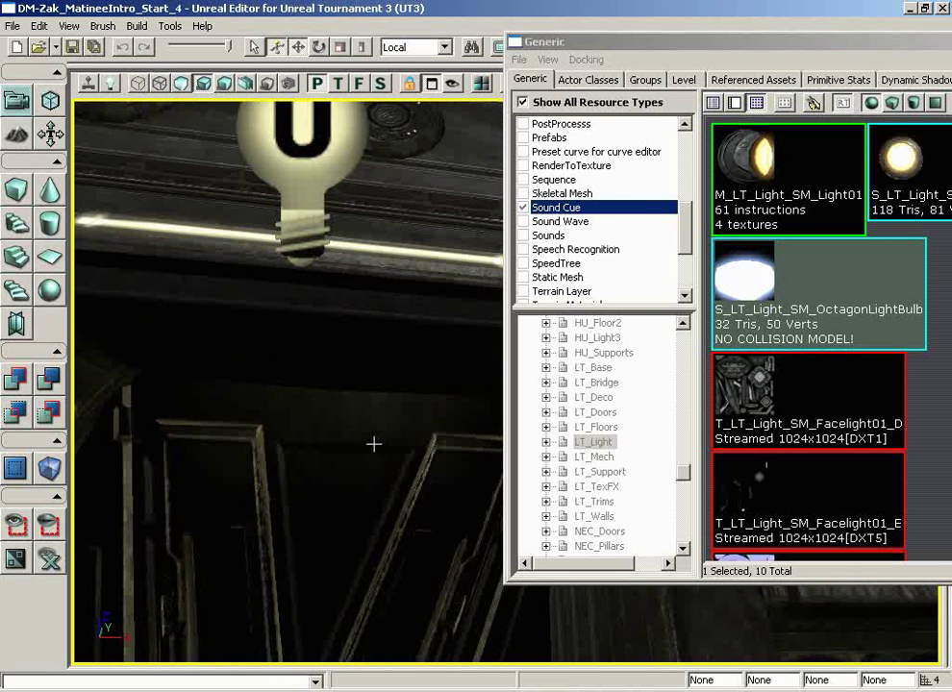
Step: Add the octagon light bulb as a StaticMesh actor and lower it slightly below the light strip
right_click(359, 327)
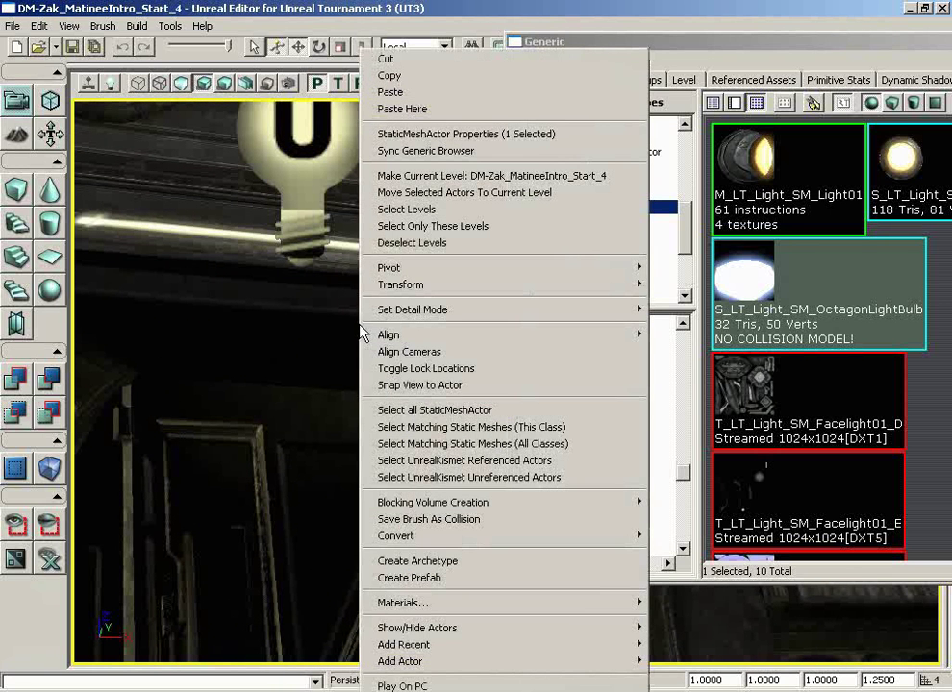
mouse_move(433, 663)
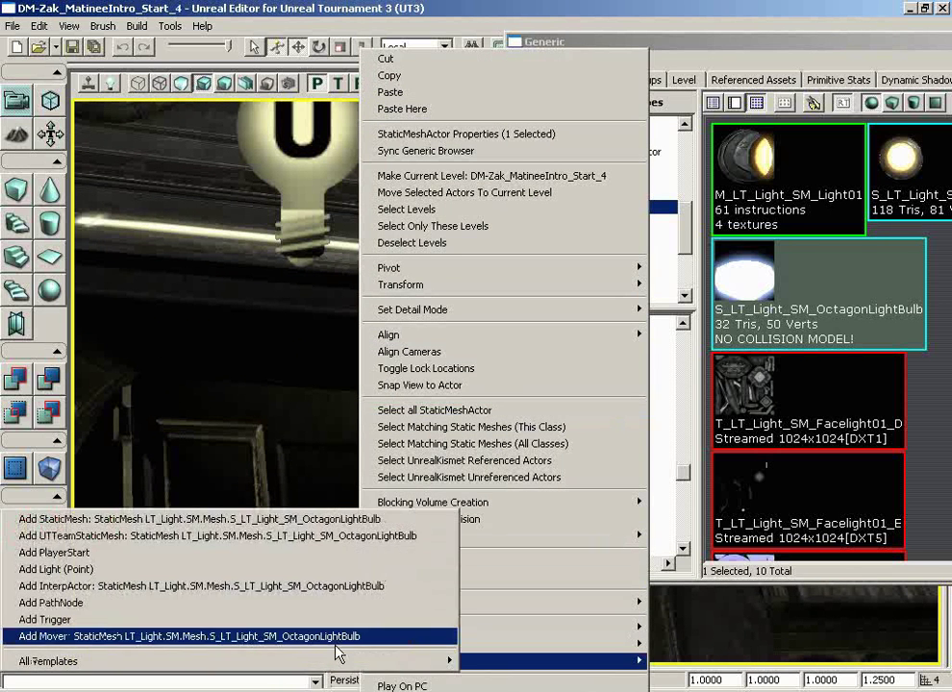
click(206, 529)
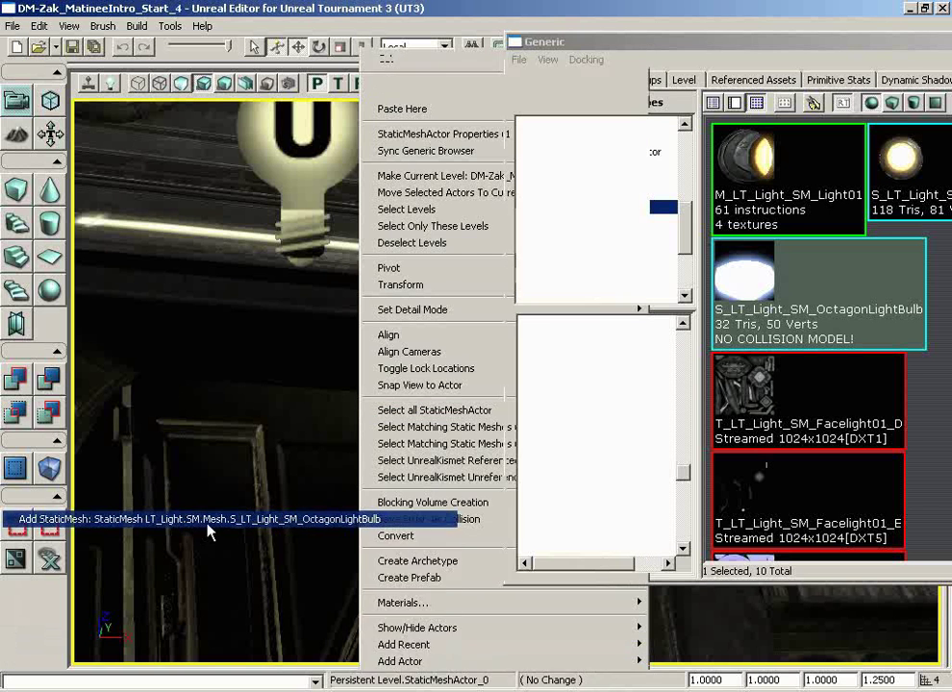
scroll(206, 522, down, 5)
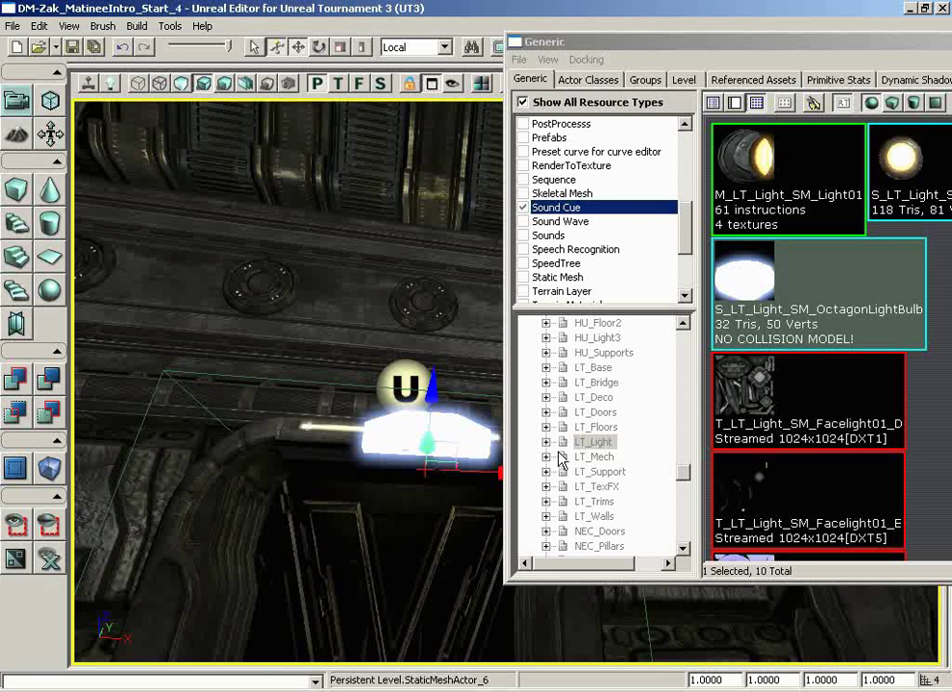
drag(434, 385, 433, 386)
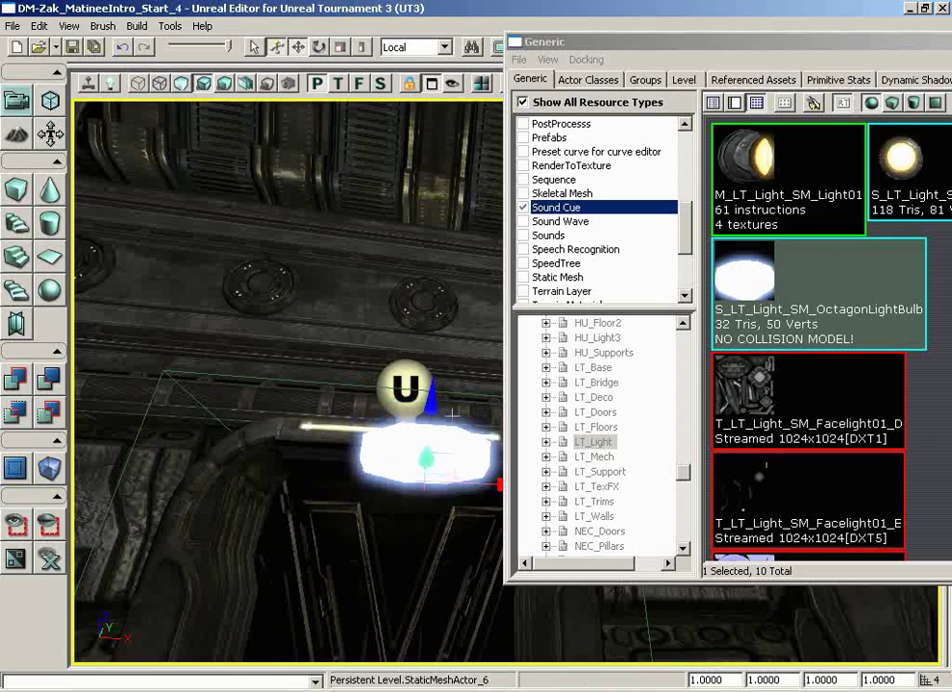
mouse_move(417, 543)
mouse_down()
mouse_move(404, 538)
mouse_move(416, 543)
mouse_up()
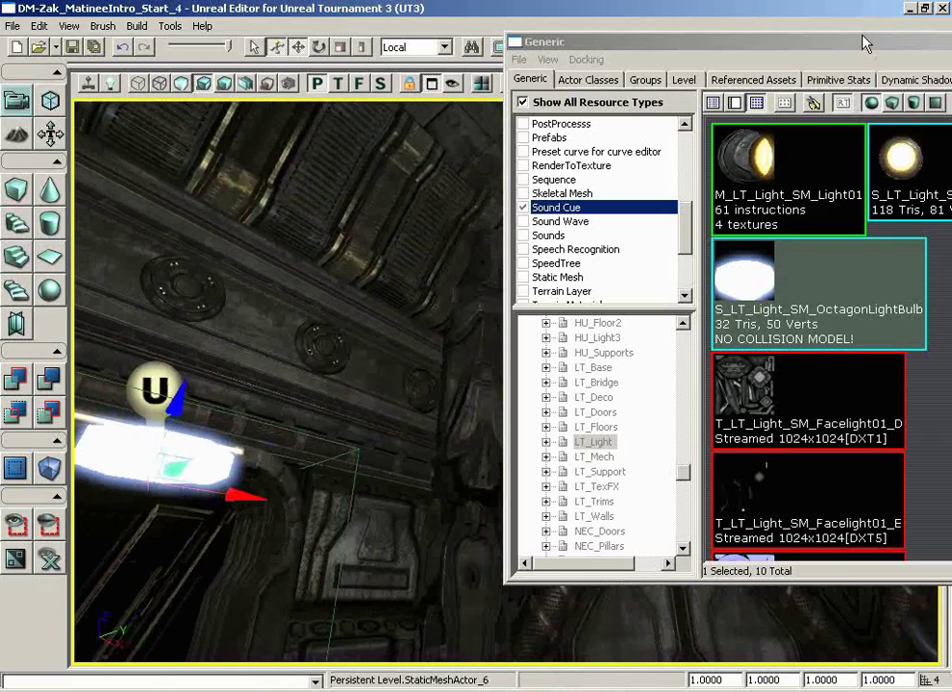
double_click(670, 44)
Step: Set the bulb's first scale value to 0.5
click(730, 293)
drag(730, 294, 678, 290)
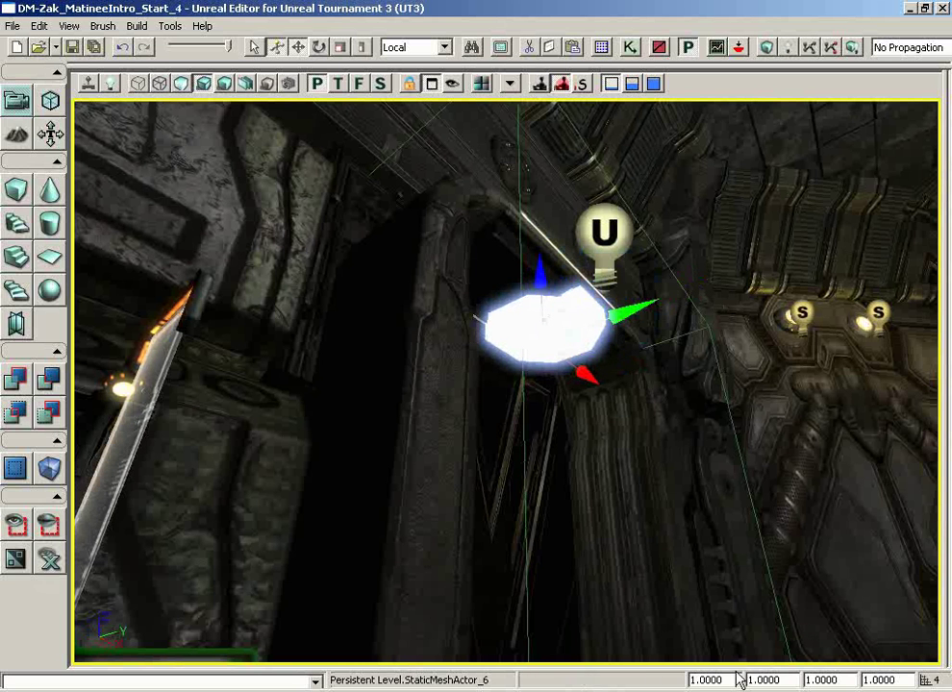
click(707, 680)
text(.5)
key(Return)
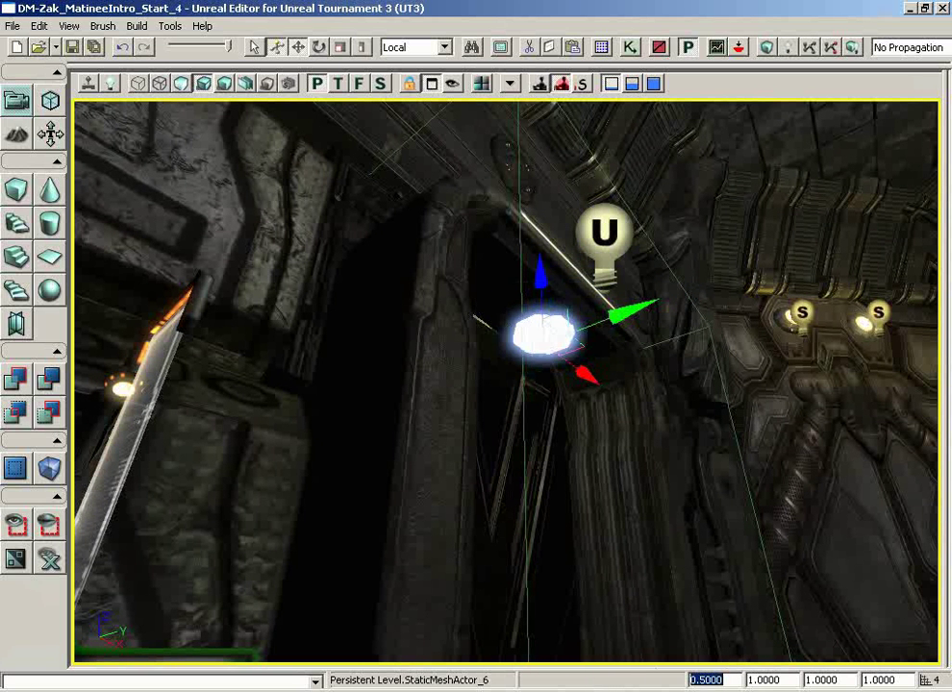
Step: Raise the bulb slightly so it sits centred beneath the doorway's light strip
drag(669, 439, 700, 332)
mouse_move(567, 438)
mouse_down()
mouse_move(567, 427)
mouse_move(567, 435)
mouse_up()
drag(750, 491, 688, 658)
drag(747, 468, 756, 464)
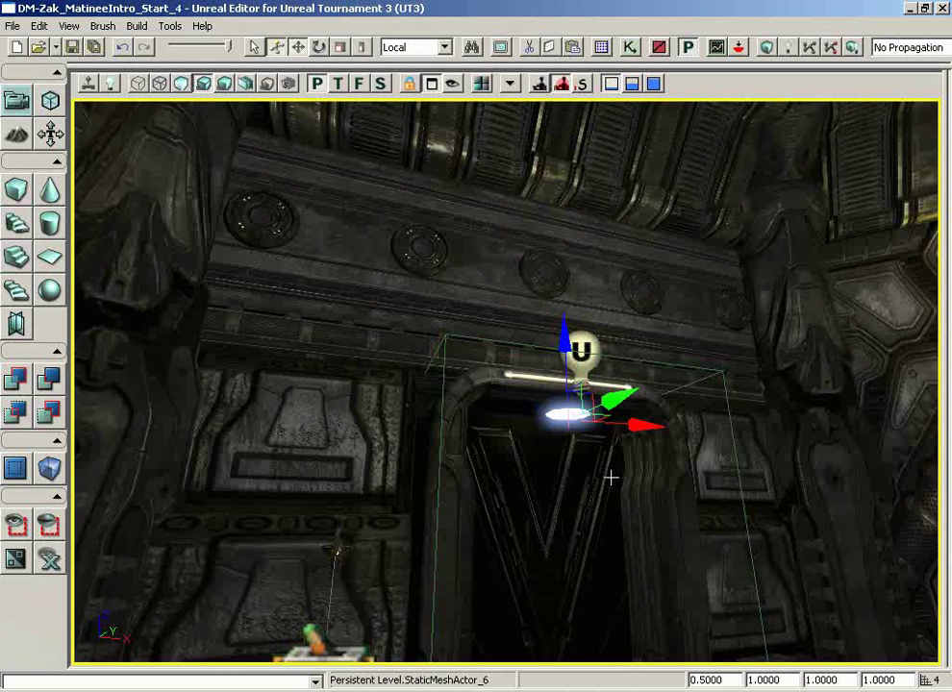
drag(611, 477, 635, 516)
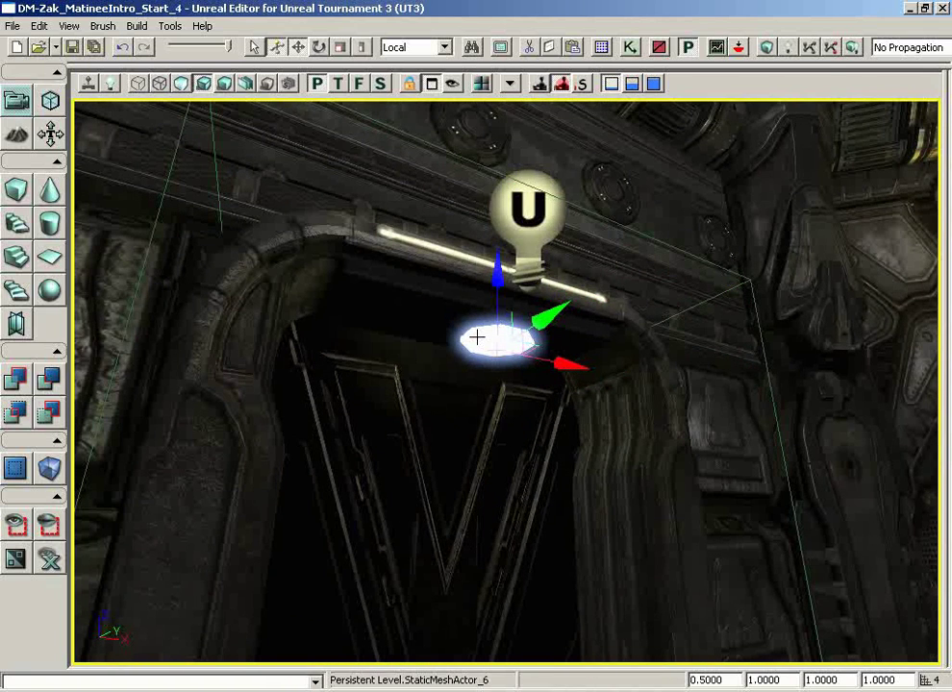
Step: List StaticMeshActor_6's Referenced Assets in the browser and widen the panes to read names
click(471, 45)
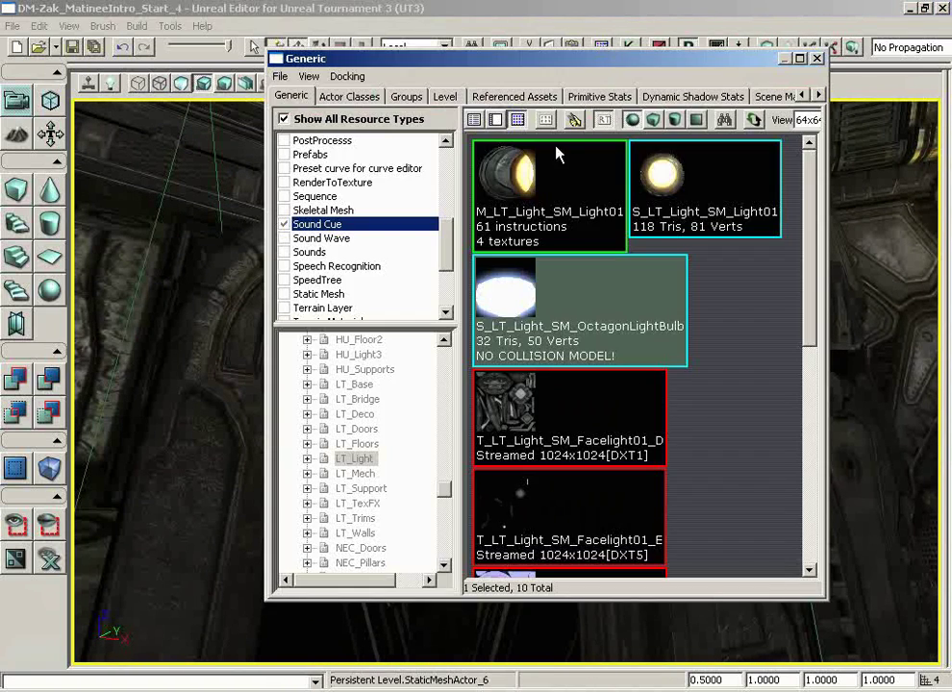
click(525, 98)
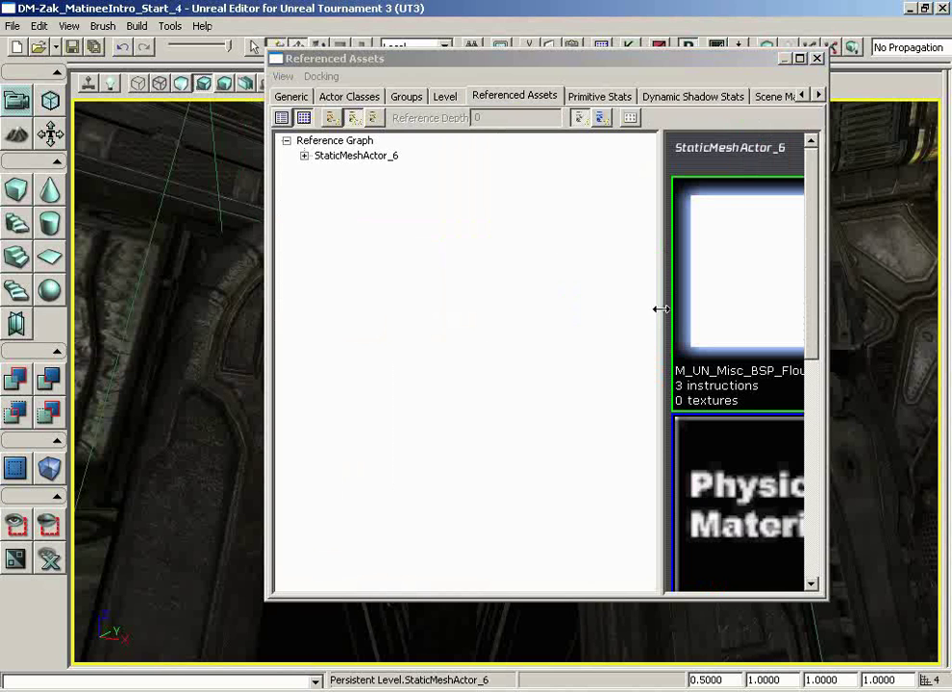
drag(662, 309, 507, 311)
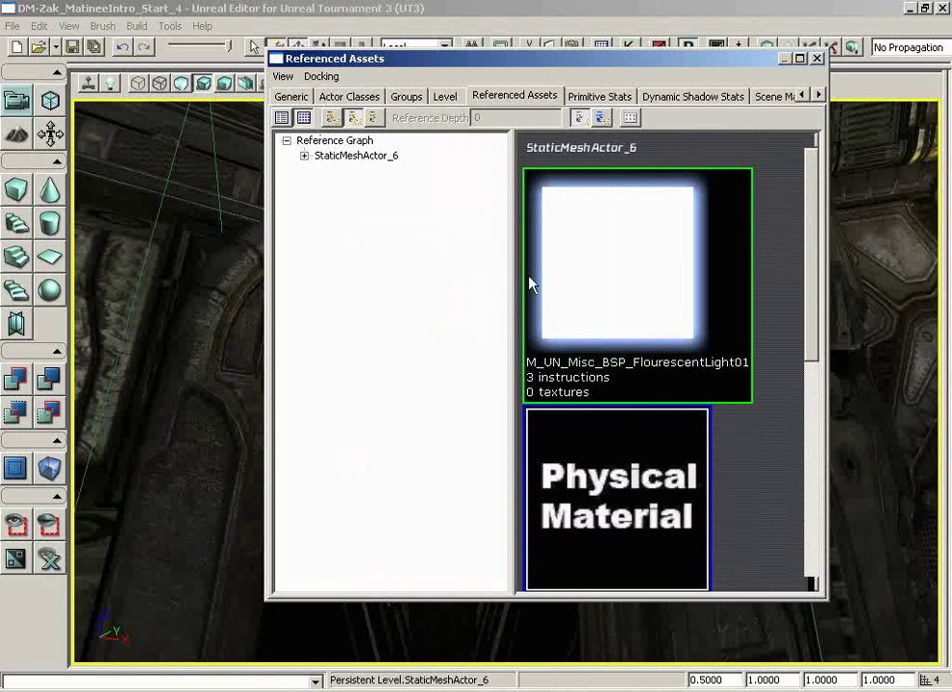
click(304, 157)
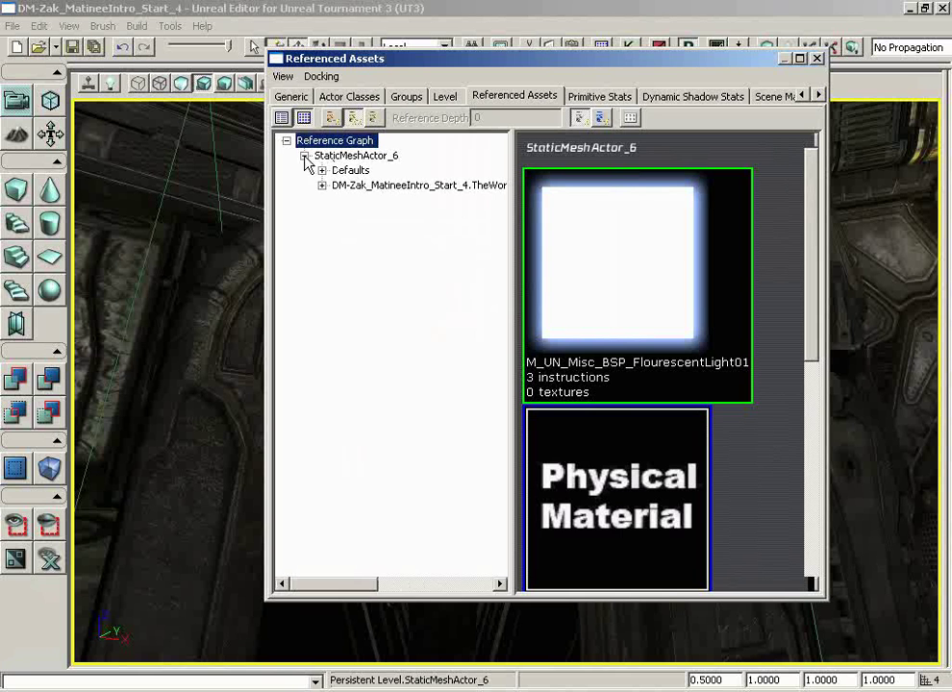
drag(510, 272, 697, 272)
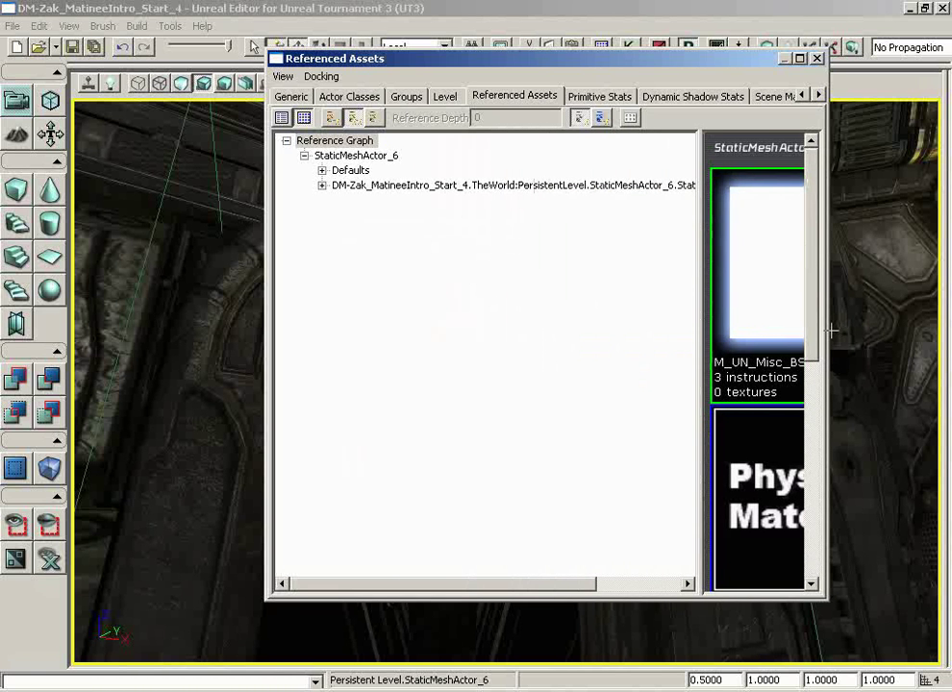
drag(830, 331, 901, 330)
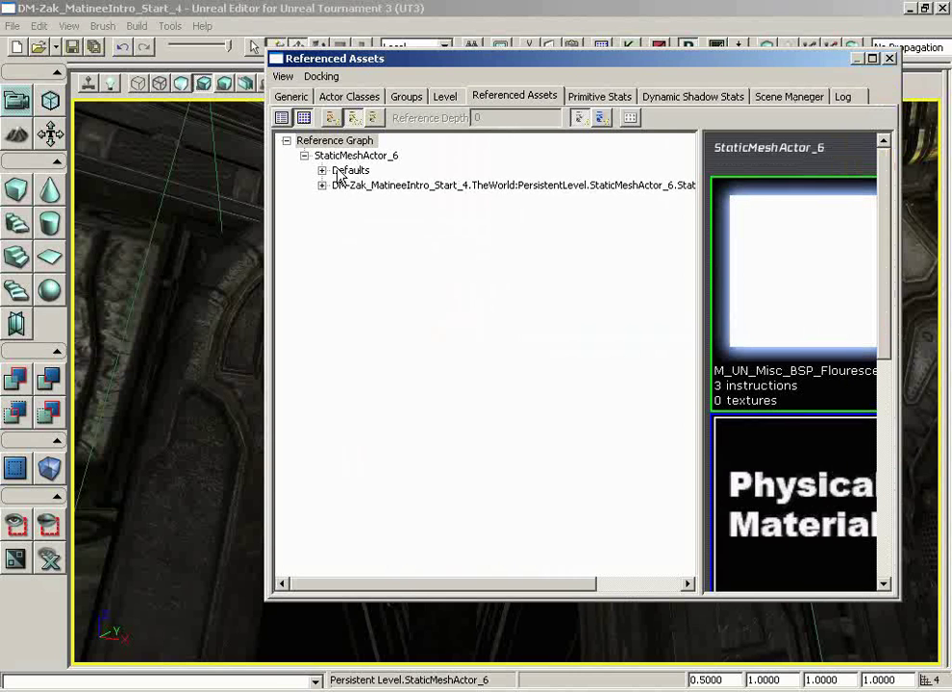
Step: Expand the reference tree to M_UN_Misc_BSP_FlourescentLight01, select it, and return to the Generic browser
click(322, 170)
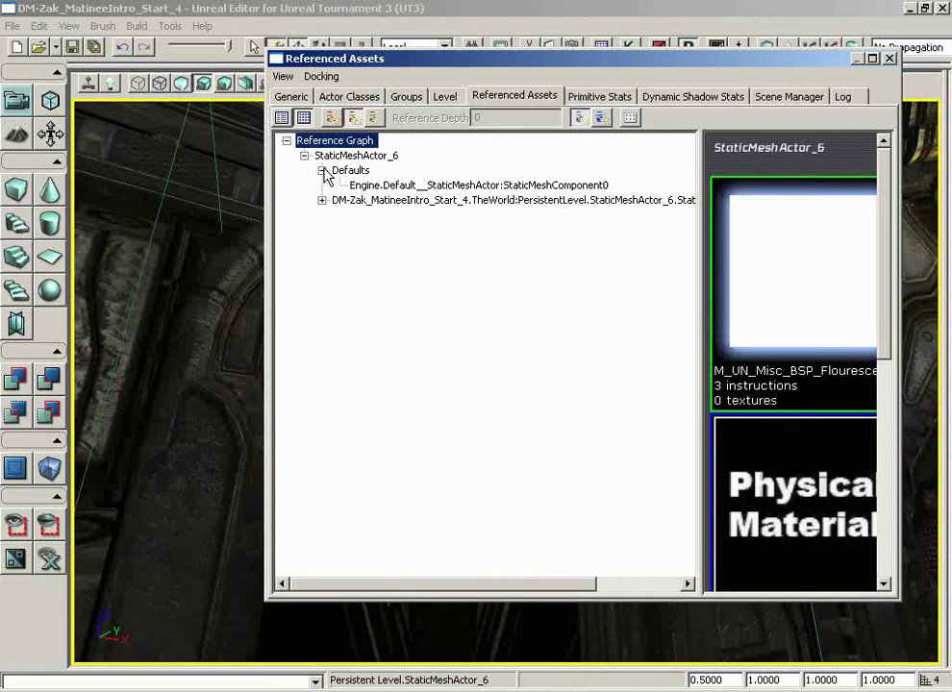
click(322, 170)
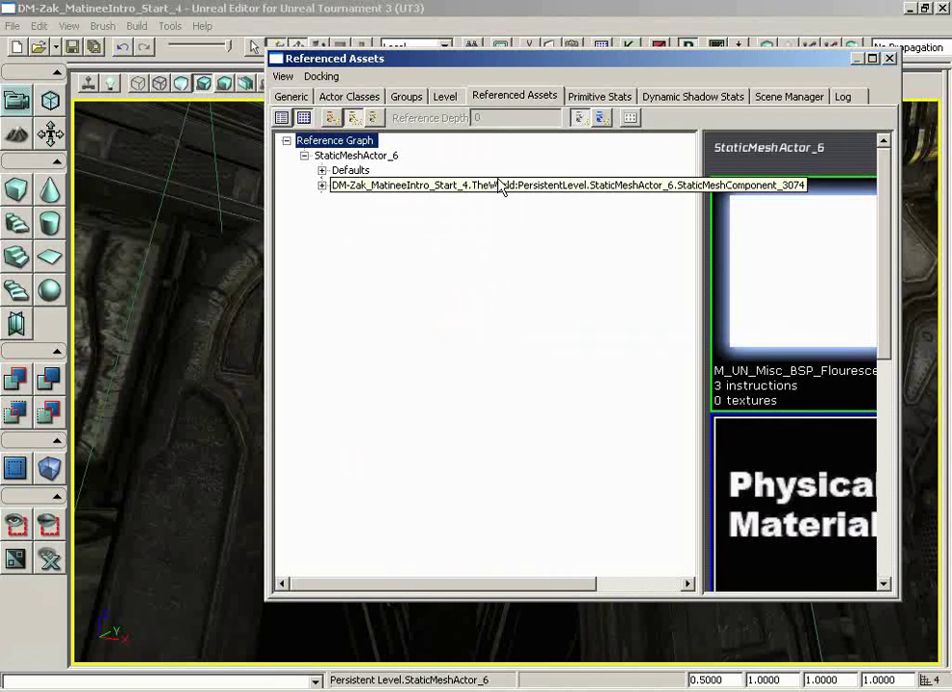
click(322, 186)
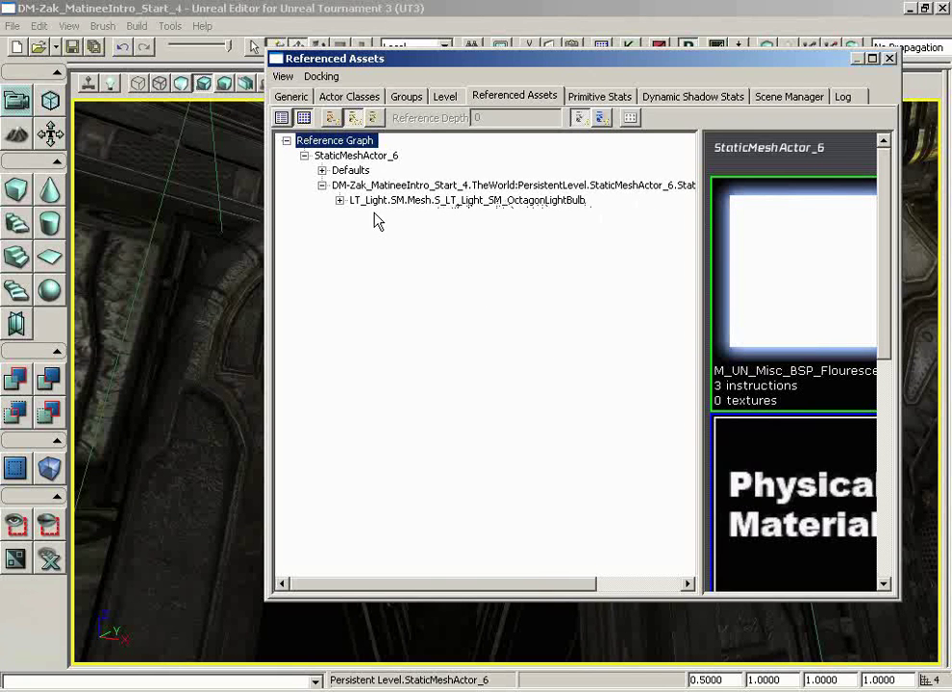
click(339, 201)
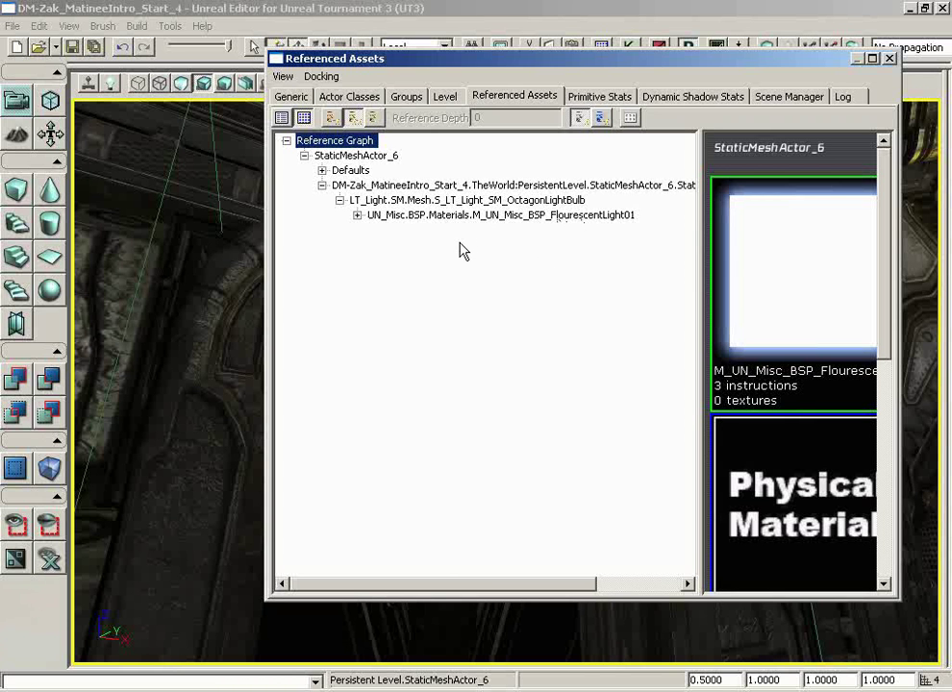
click(357, 215)
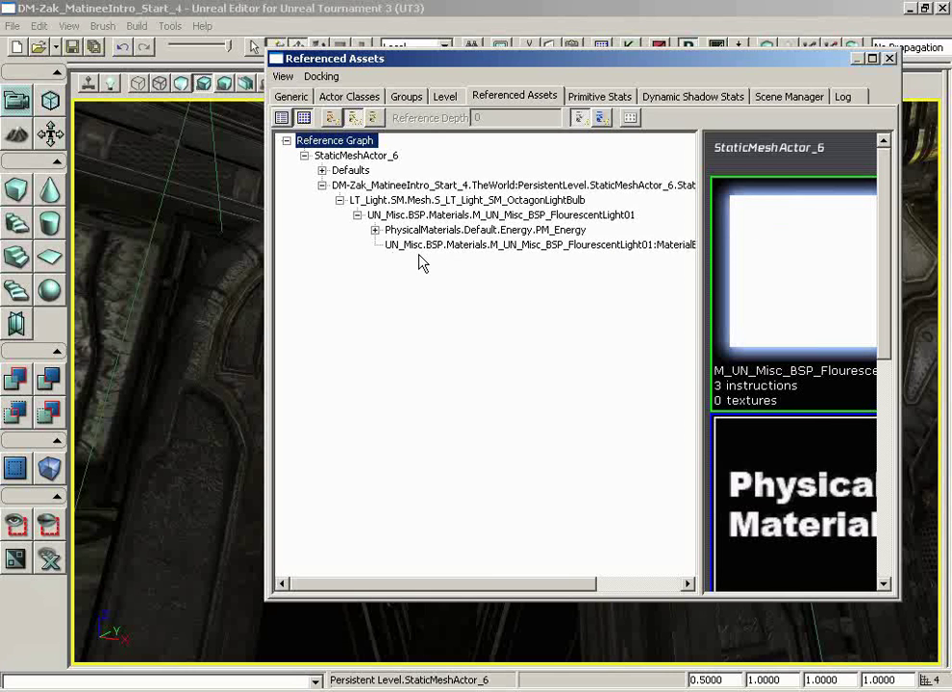
drag(699, 340, 798, 340)
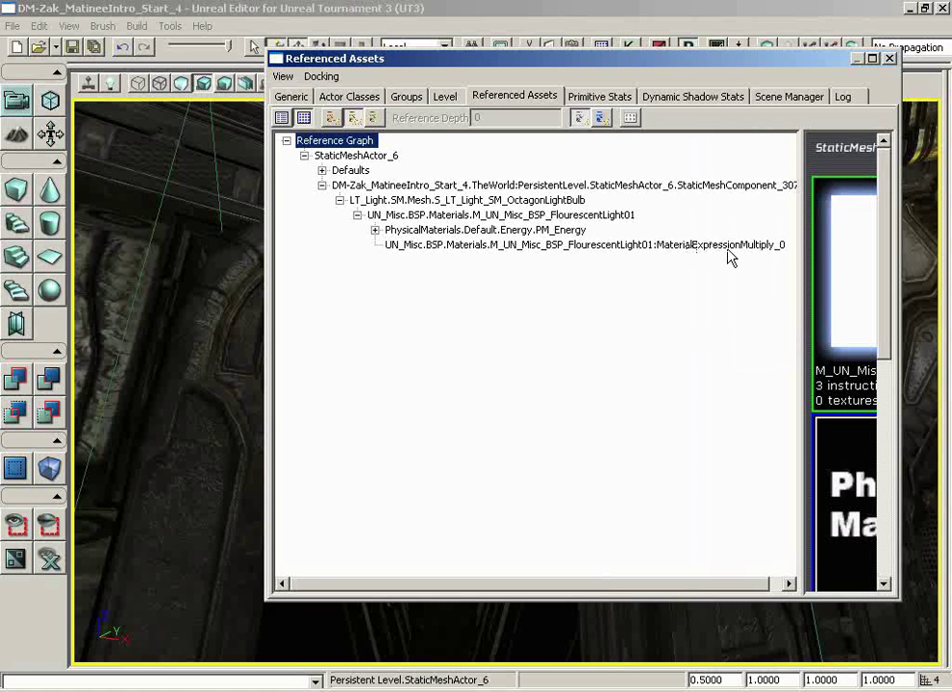
click(475, 216)
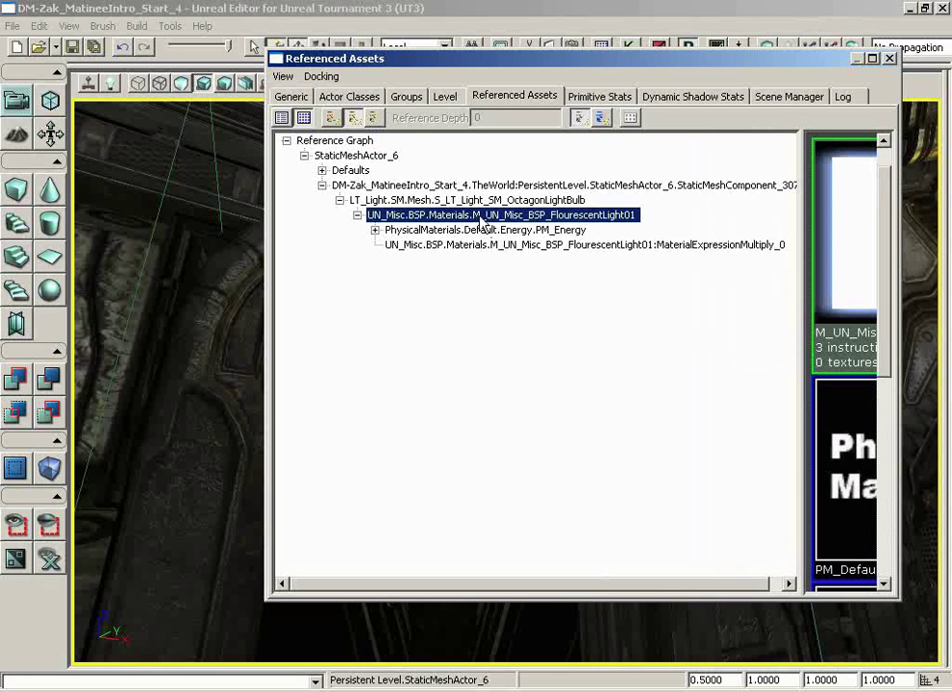
click(291, 97)
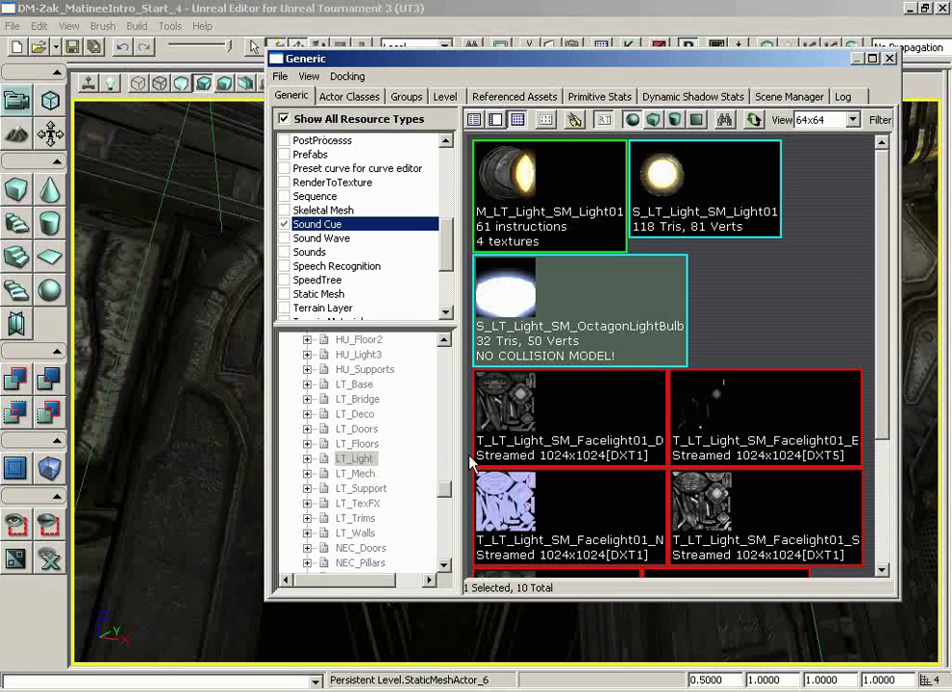
Step: Show the UN_Misc package's 14 assets and select M_UN_Misc_BSP_FlourescentLight01
drag(443, 490, 444, 517)
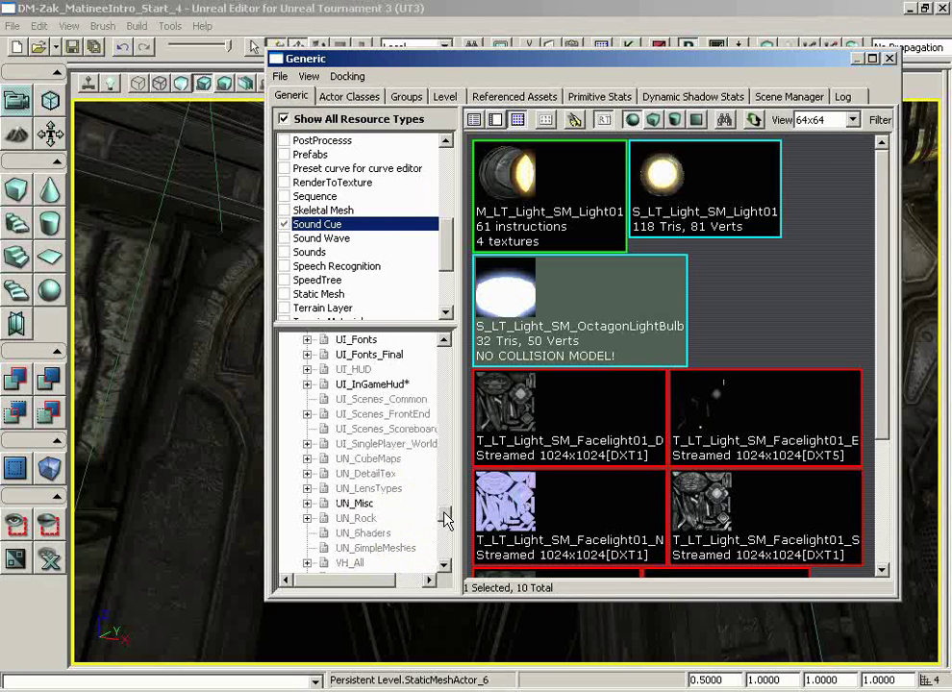
click(355, 504)
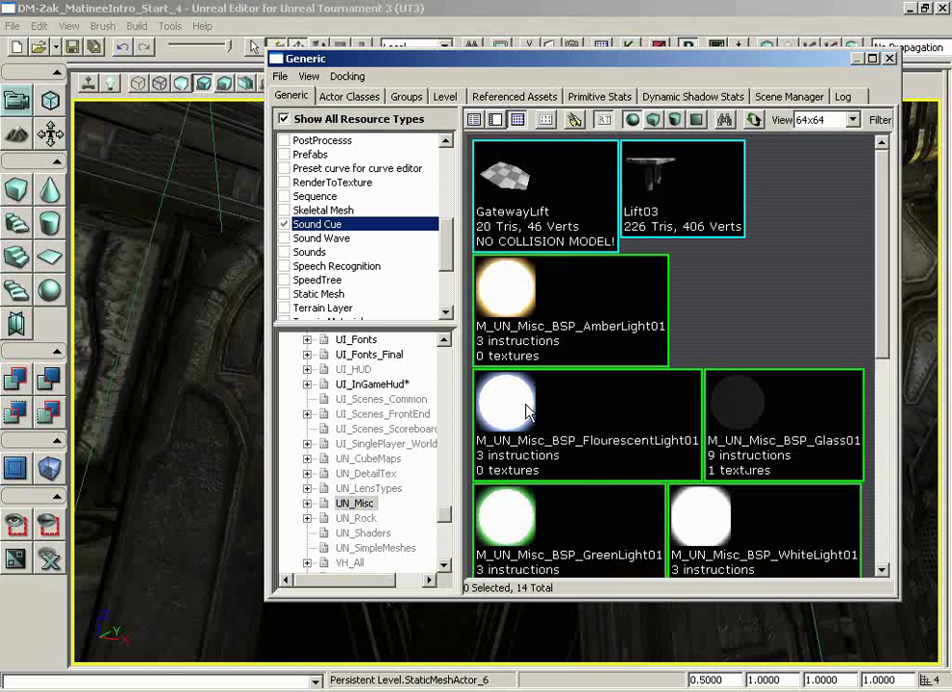
click(541, 408)
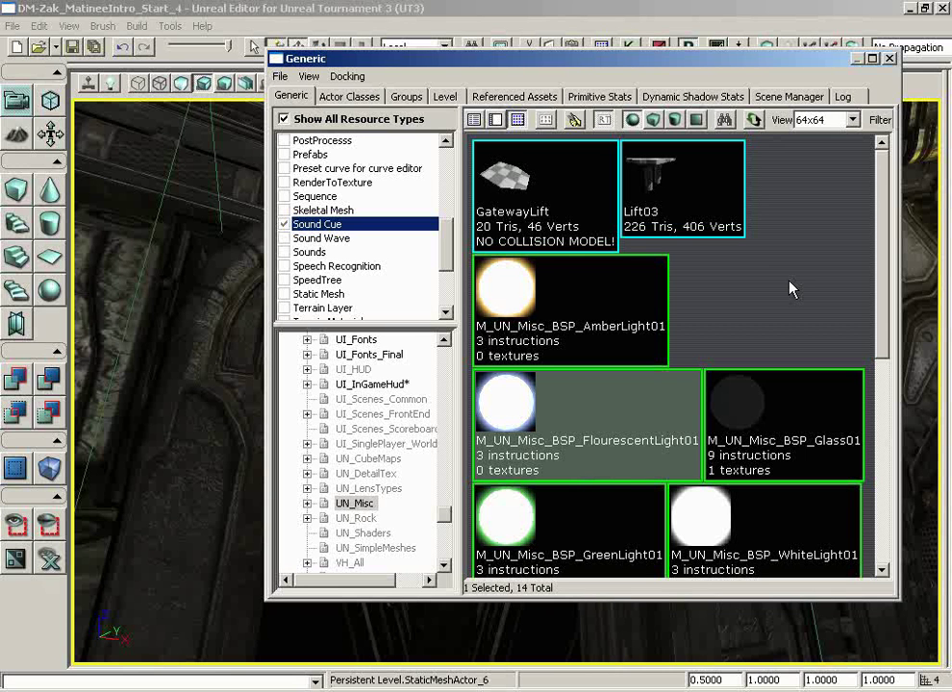
Step: Duplicate the fluorescent light material into a new ZakMatineeMaterials package
right_click(556, 402)
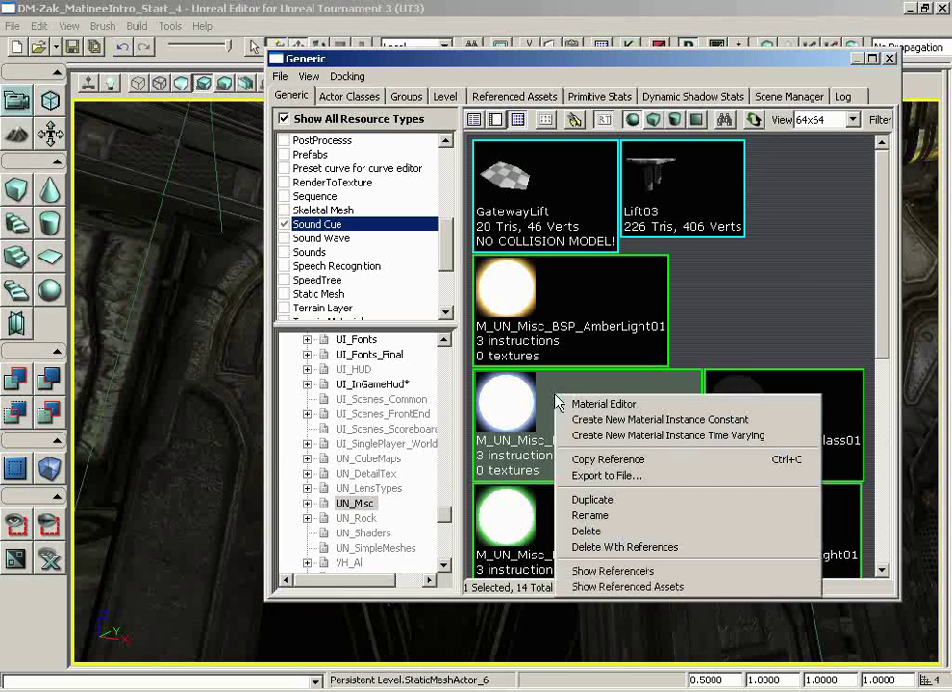
click(602, 501)
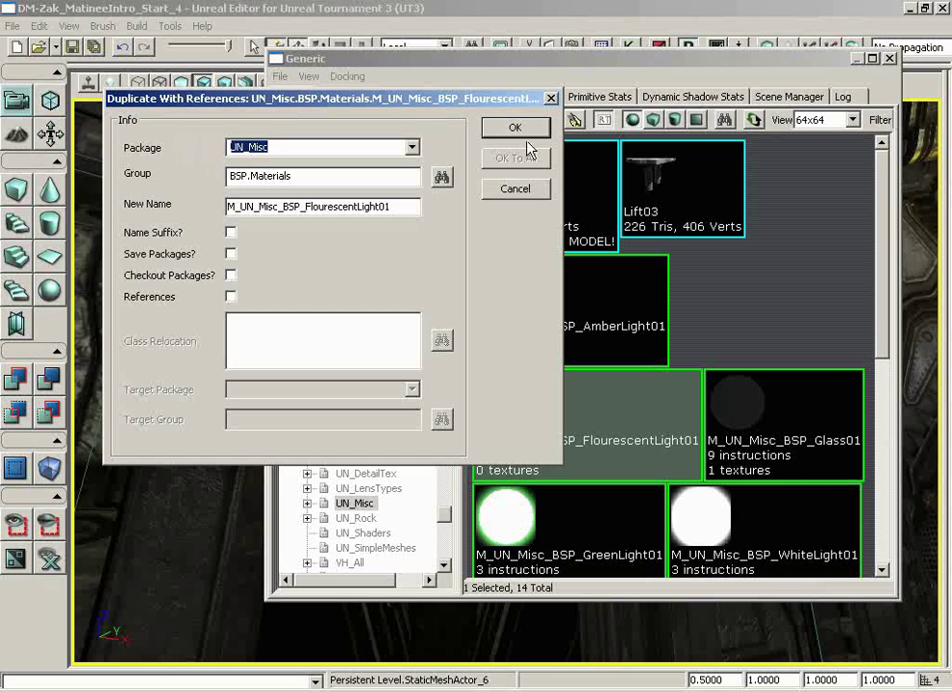
text(ZakMatiheeMaterials)
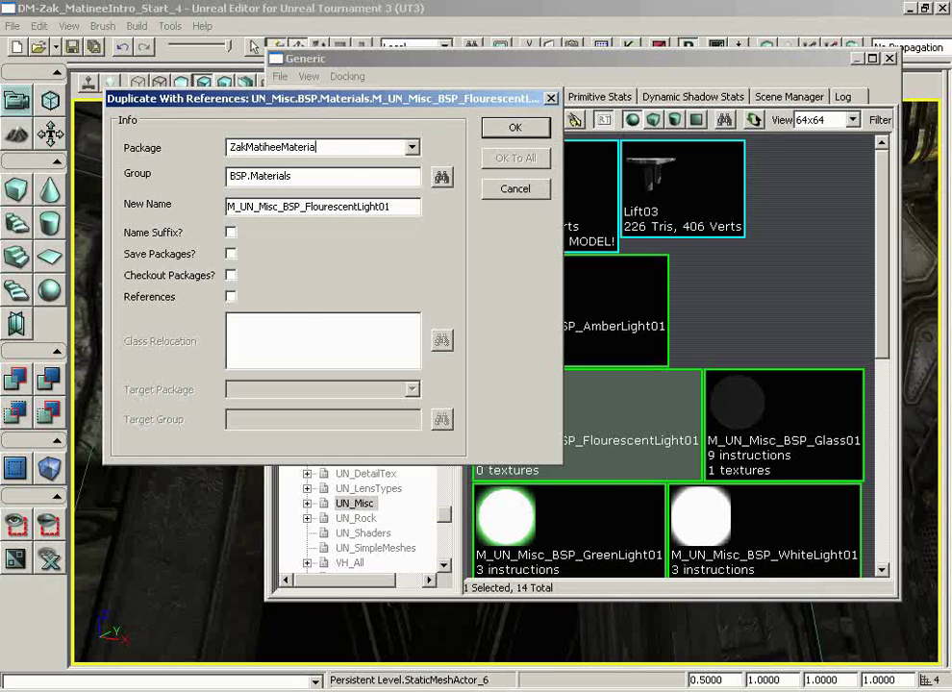
click(516, 129)
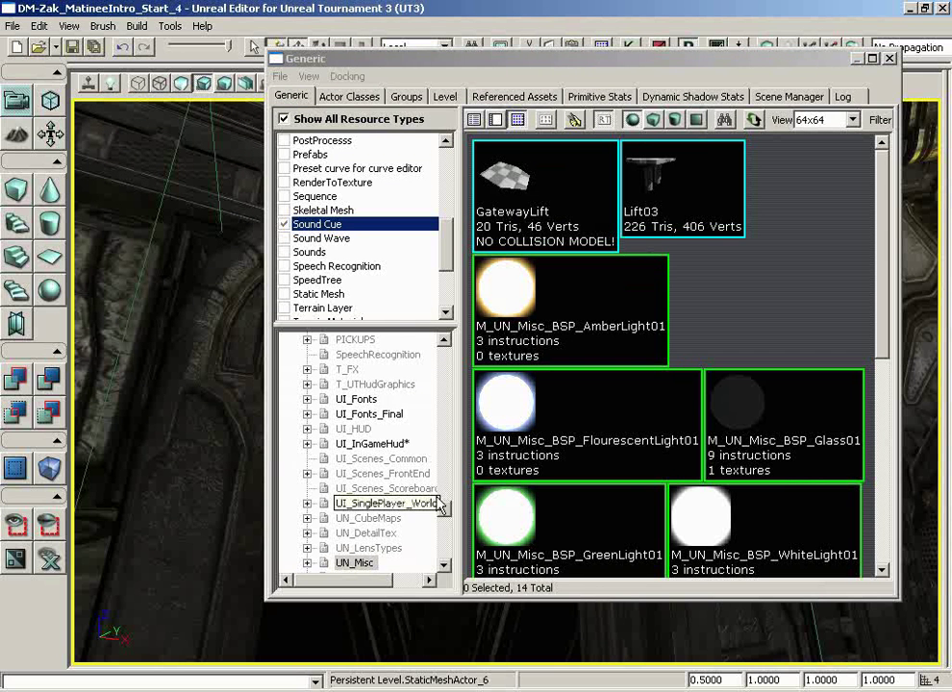
Step: Rename the copied material to mat_fluorescentLight in the Materials group of ZakMatineeMaterials
scroll(432, 566, down, 10)
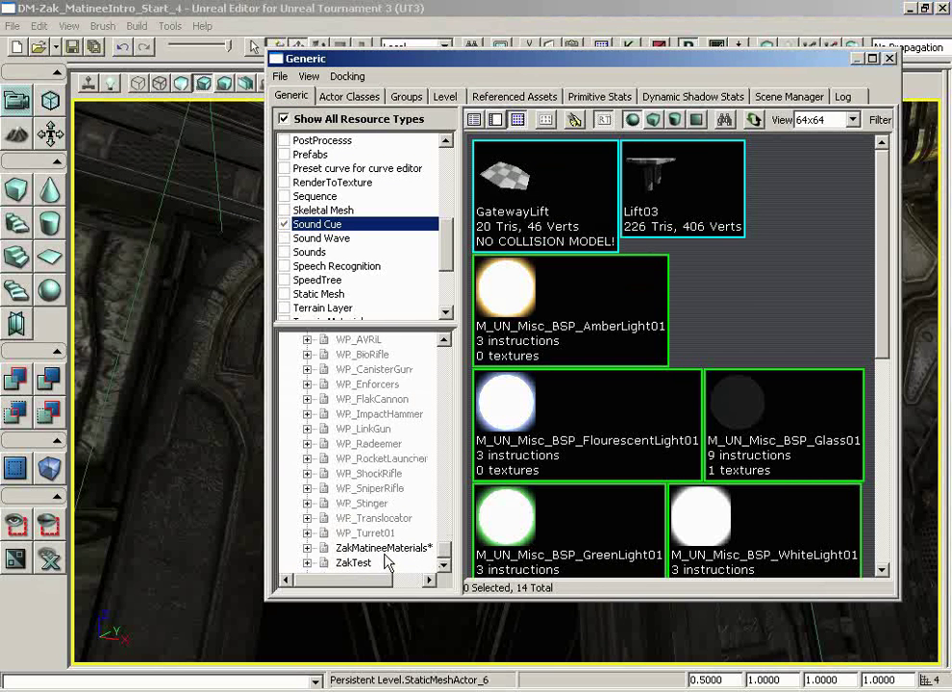
click(413, 549)
click(570, 202)
right_click(570, 201)
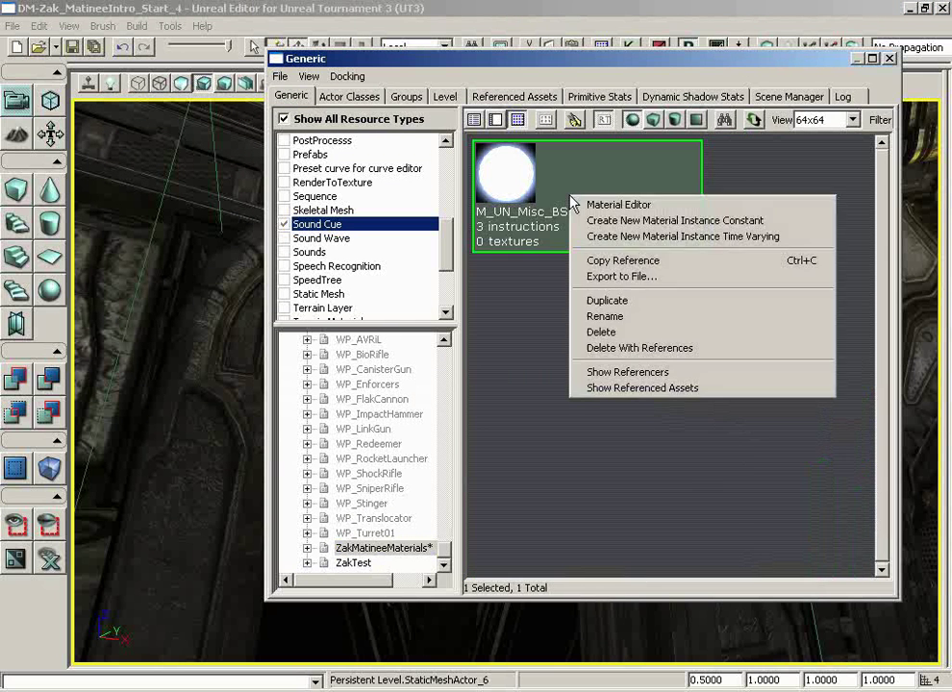
click(604, 317)
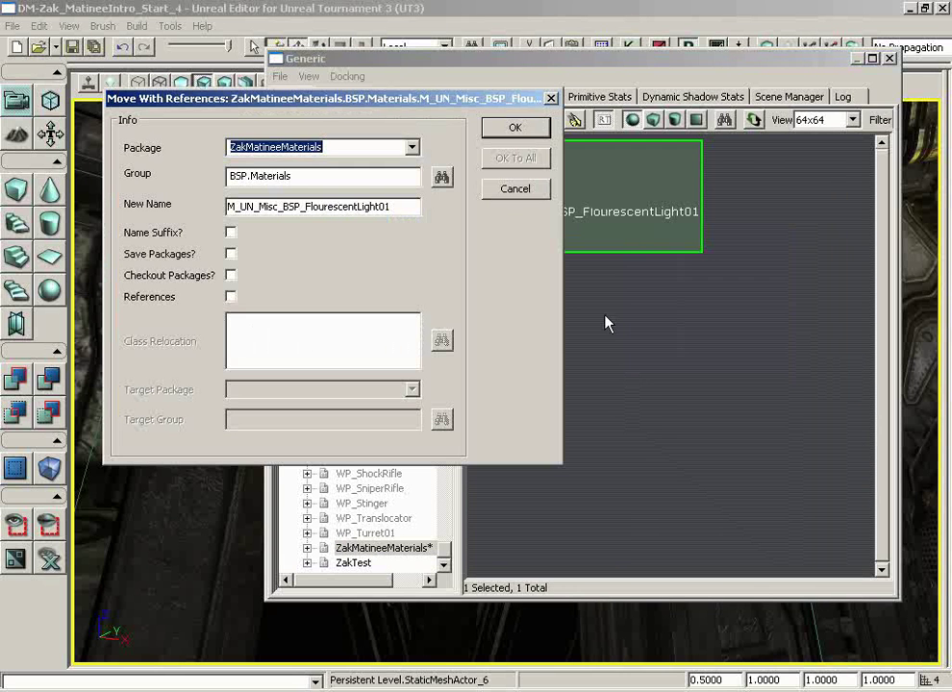
drag(293, 176, 191, 181)
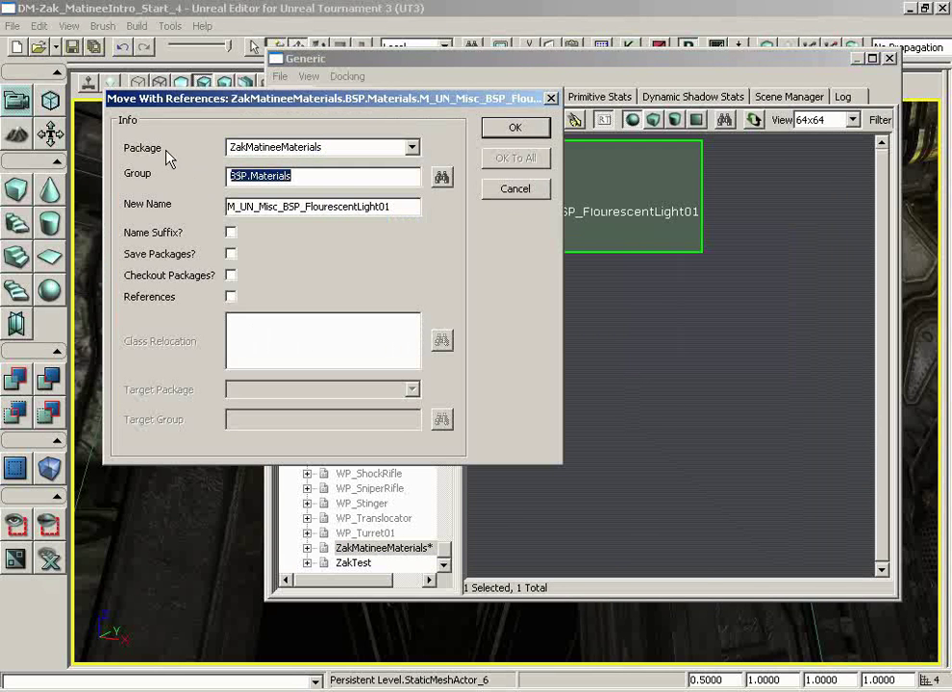
text(Materials)
click(408, 210)
drag(408, 210, 188, 208)
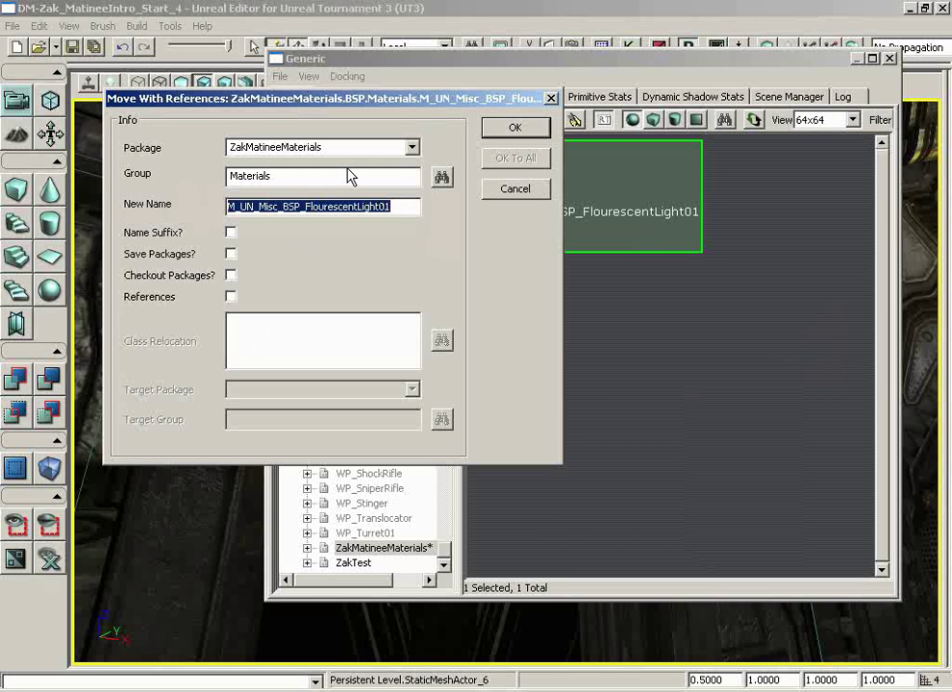
text(mat,)
text(_)
text(Fluo)
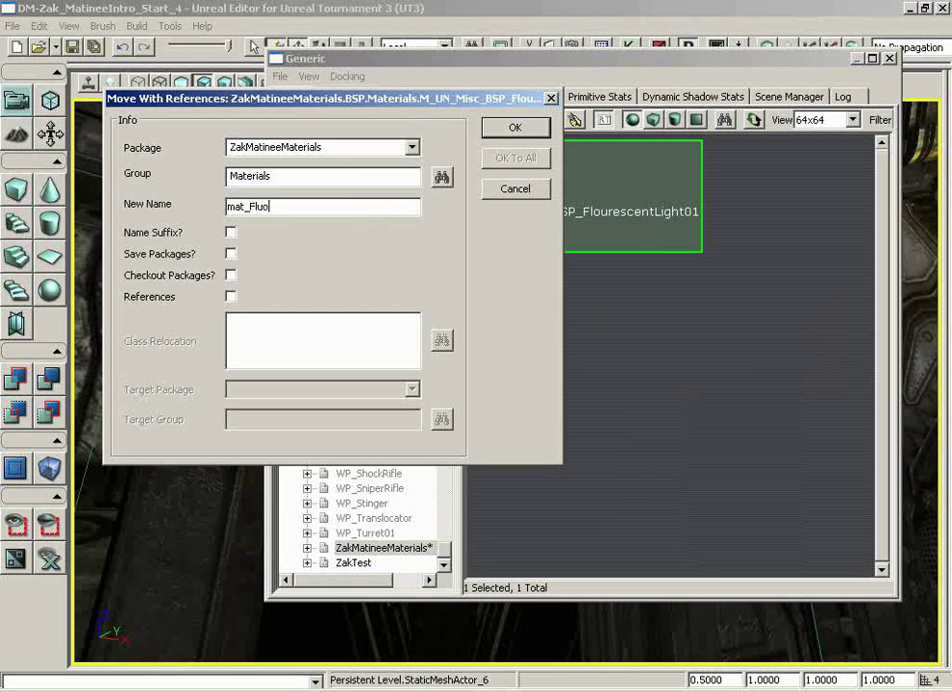
text(rescentLight)
key(Return)
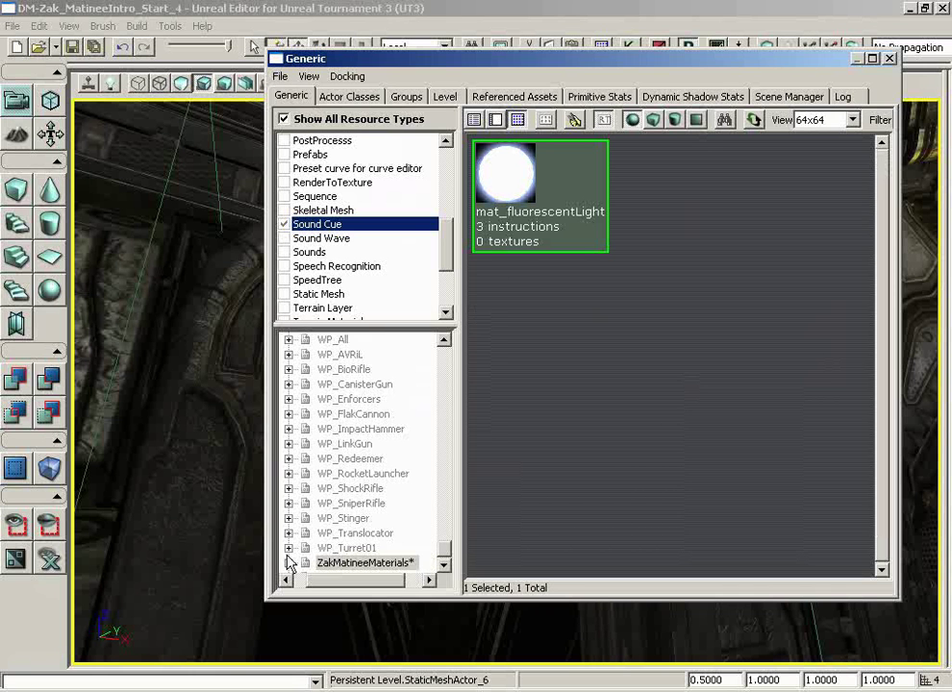
Step: Expand ZakMatineeMaterials and select mat_fluorescentLight in its Materials group
double_click(366, 562)
click(355, 562)
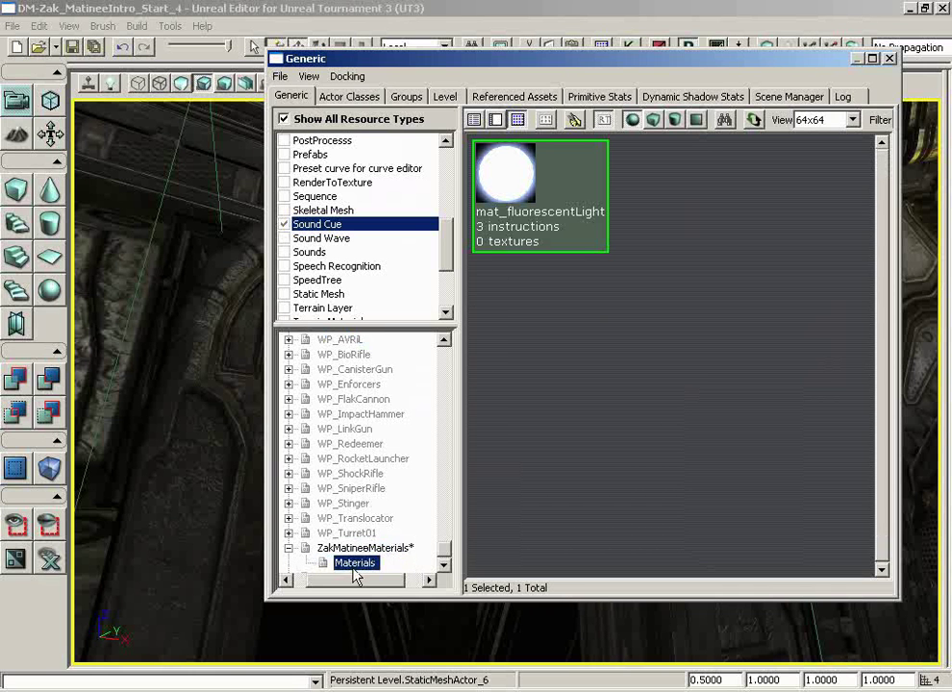
click(520, 195)
Step: Open mat_fluorescentLight in the Material Editor and gather the Multiply and constant nodes beside the material node
double_click(570, 235)
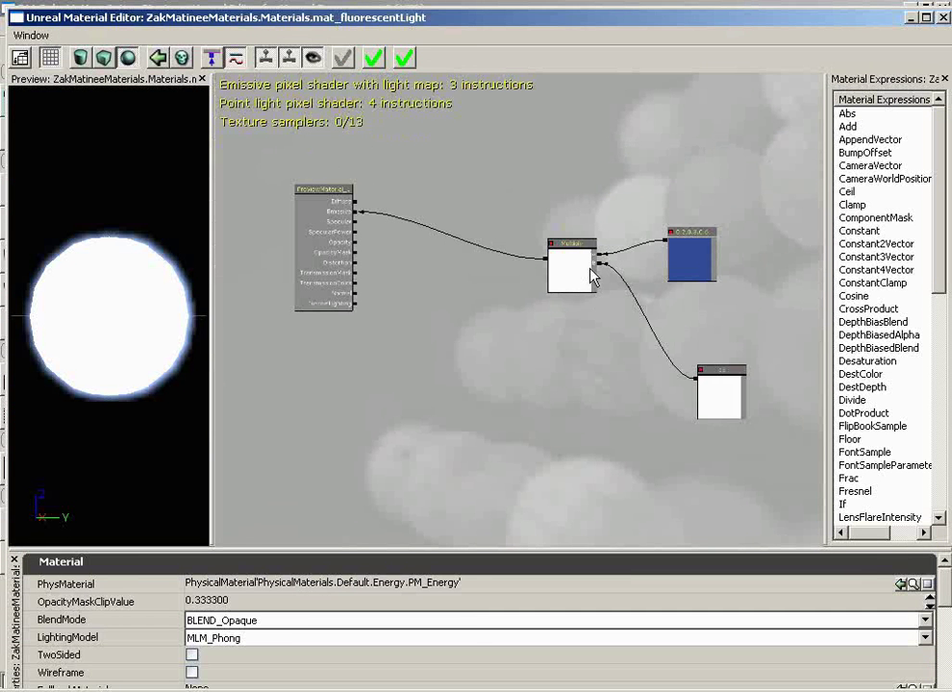
click(581, 261)
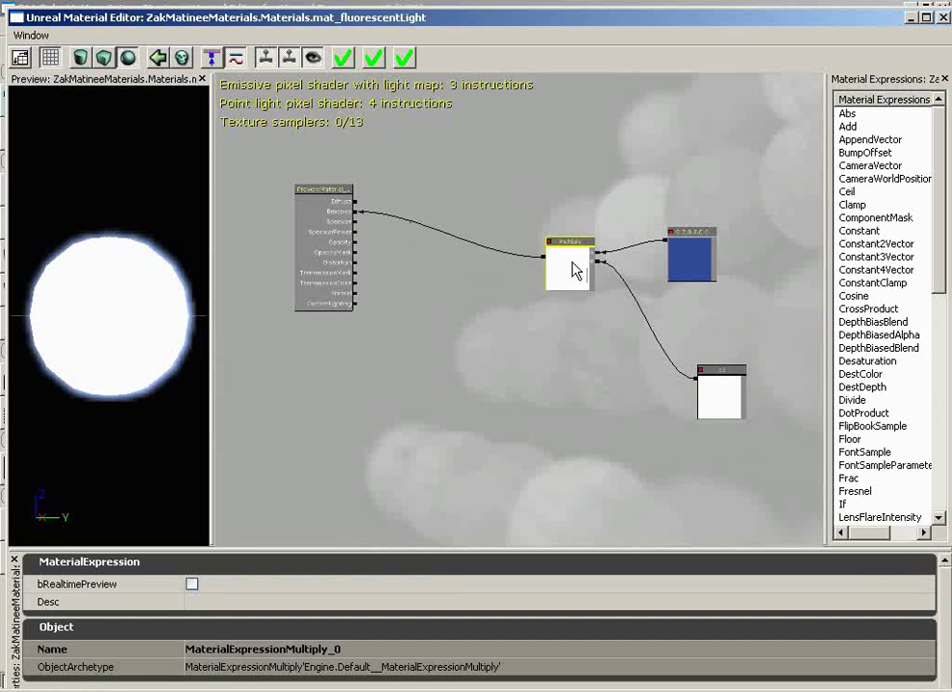
drag(569, 270, 421, 230)
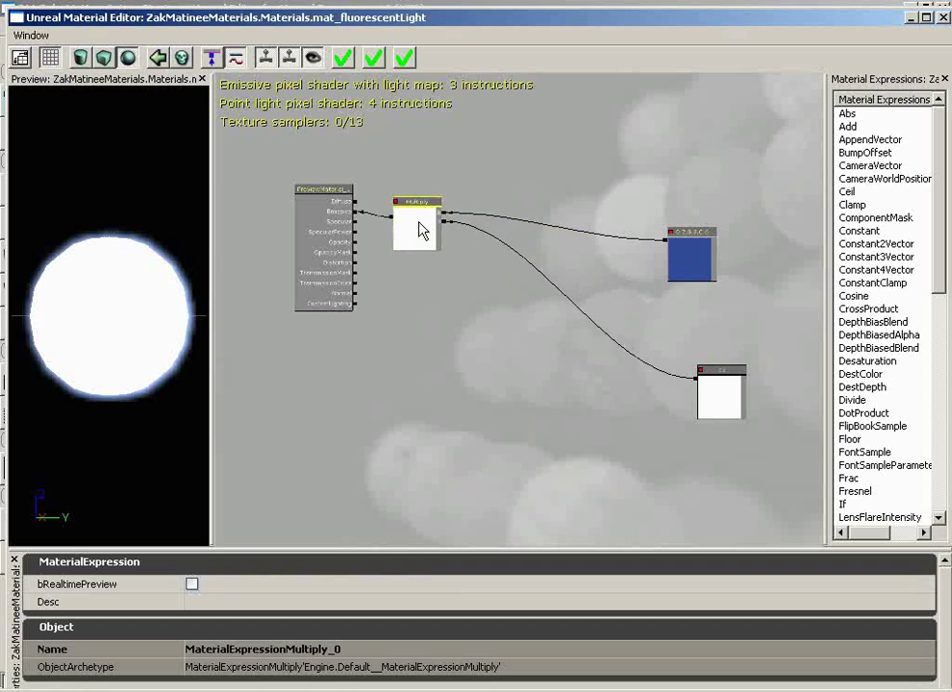
click(708, 255)
drag(707, 254, 510, 207)
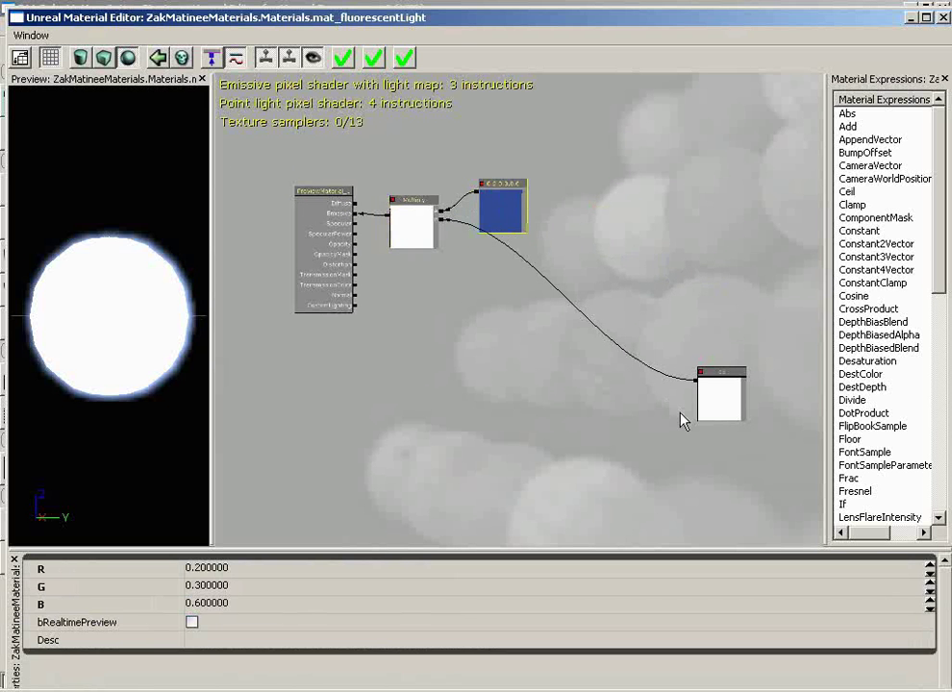
drag(733, 415, 513, 269)
scroll(563, 263, up, 5)
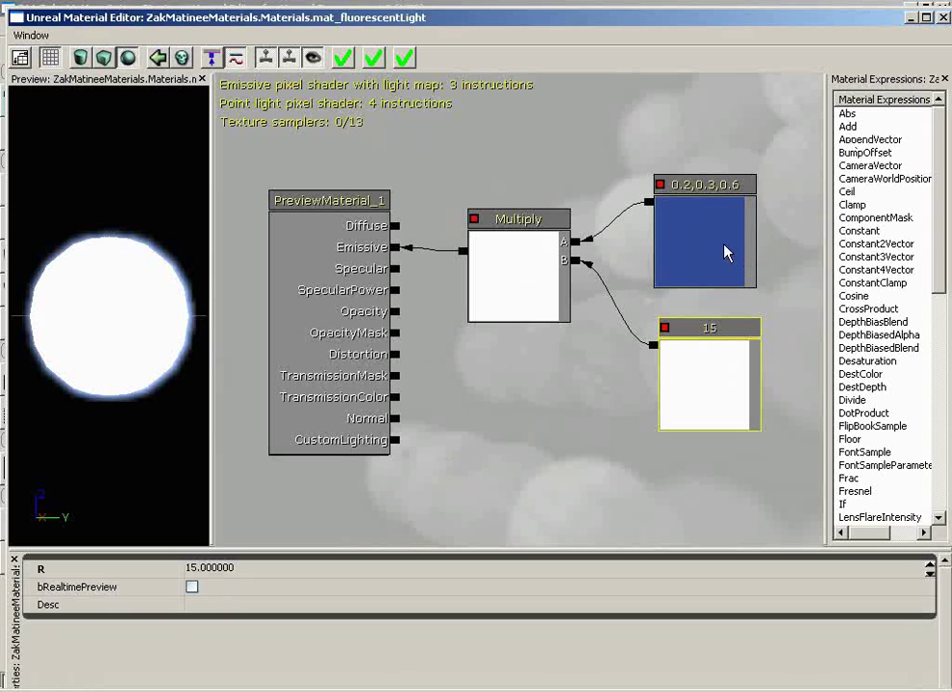
Step: Add a black Constant3Vector node, then delete it again
drag(858, 256, 766, 167)
drag(698, 104, 700, 108)
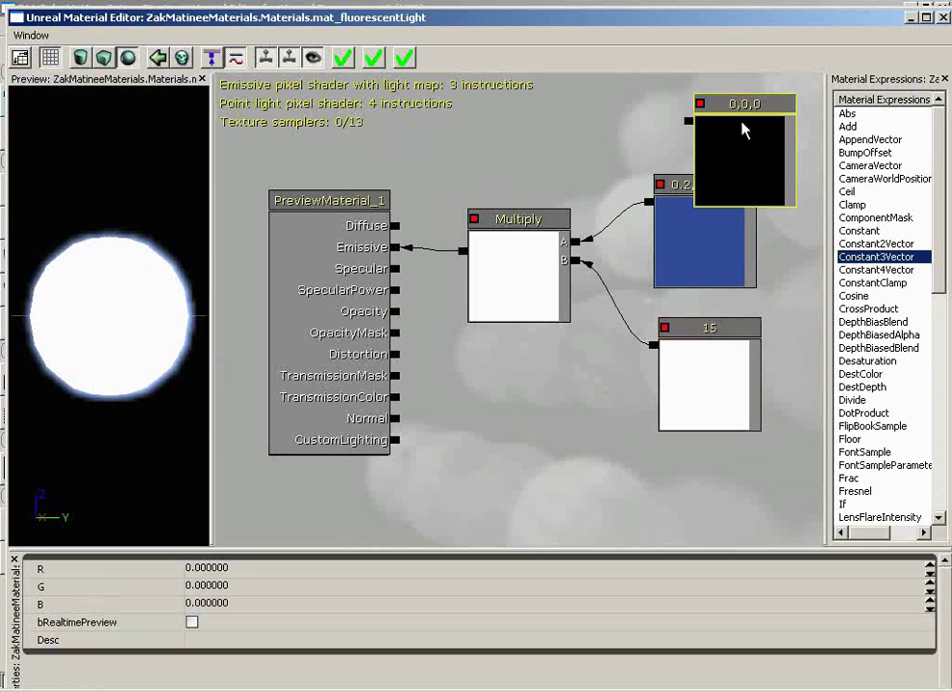
key(Delete)
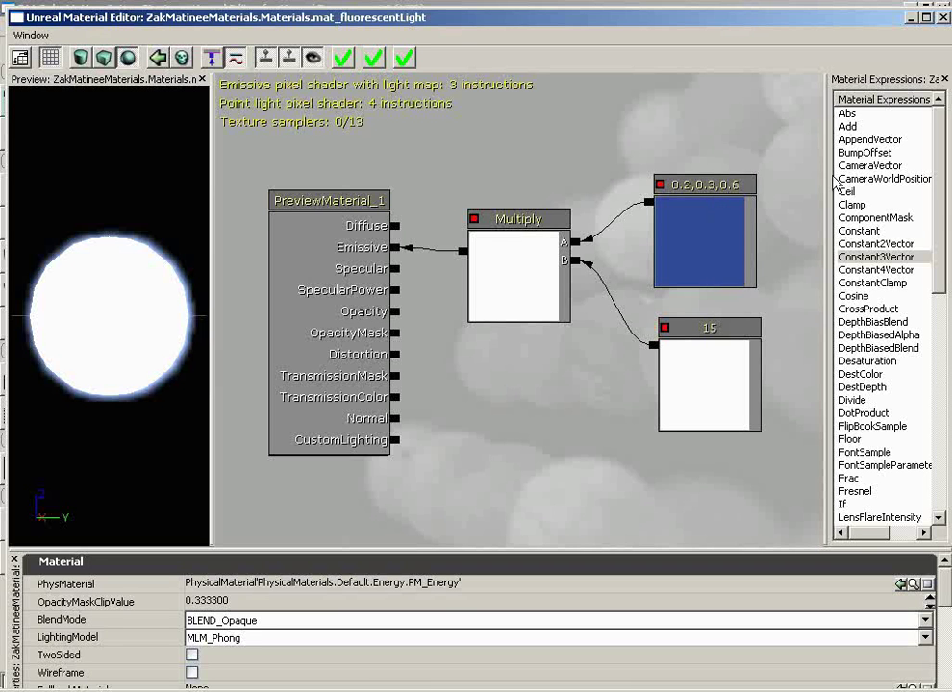
drag(942, 212, 929, 452)
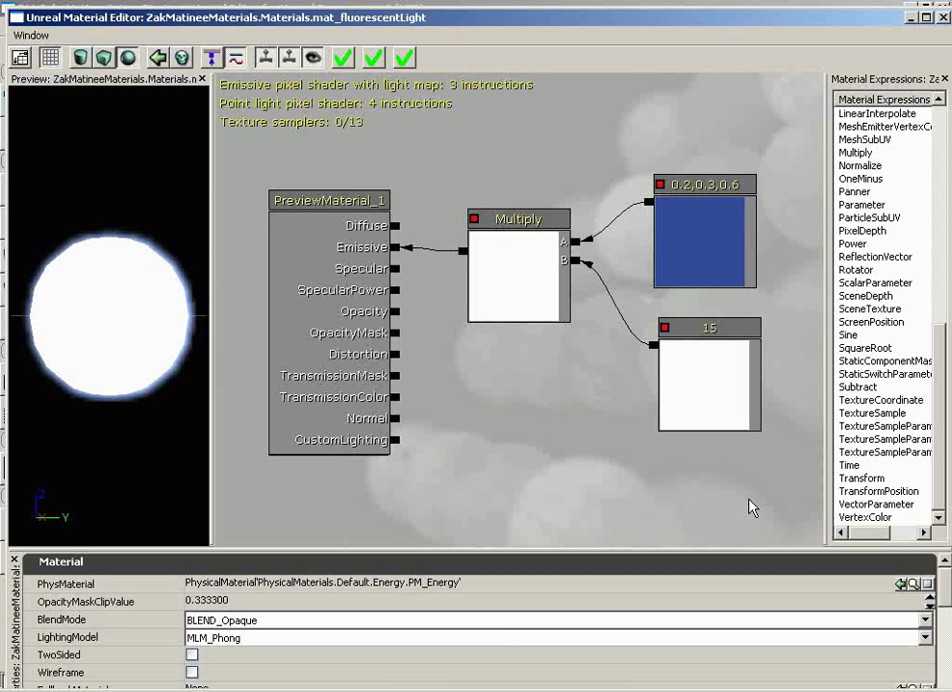
Step: Add a VectorParameter node at the top of the material graph
click(877, 504)
drag(908, 510, 691, 129)
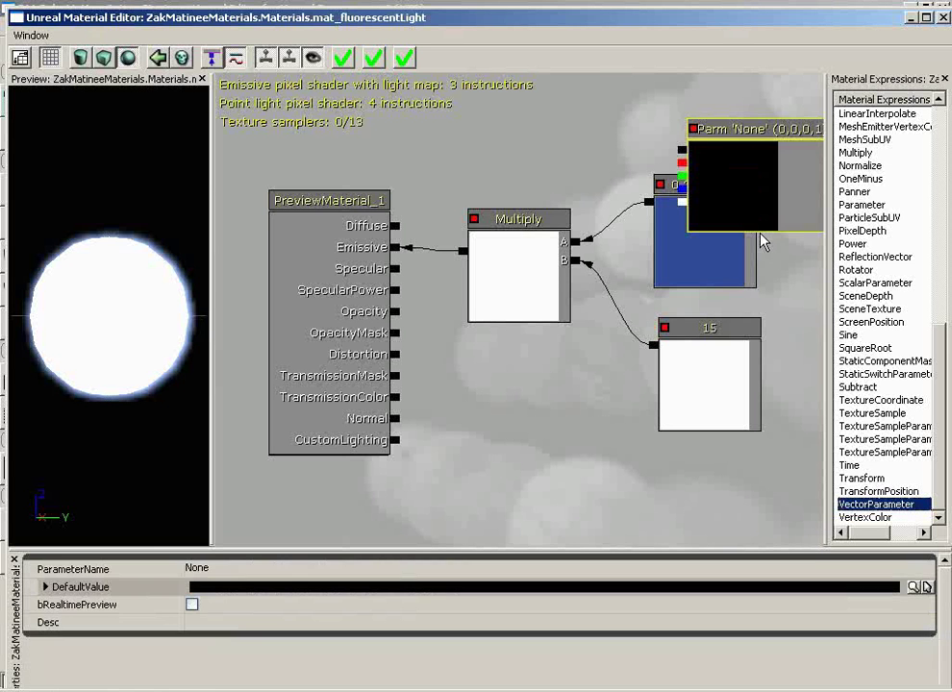
drag(760, 191, 697, 144)
drag(782, 250, 763, 300)
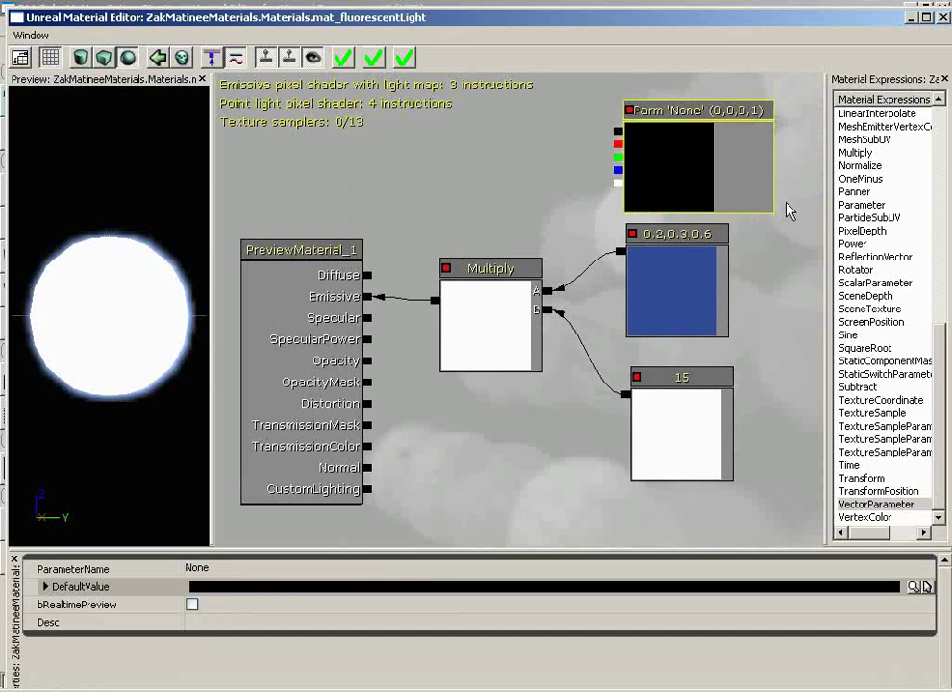
Step: Delete the 0.2,0.3,0.6 constant and wire the VectorParameter into Multiply's A input
click(689, 286)
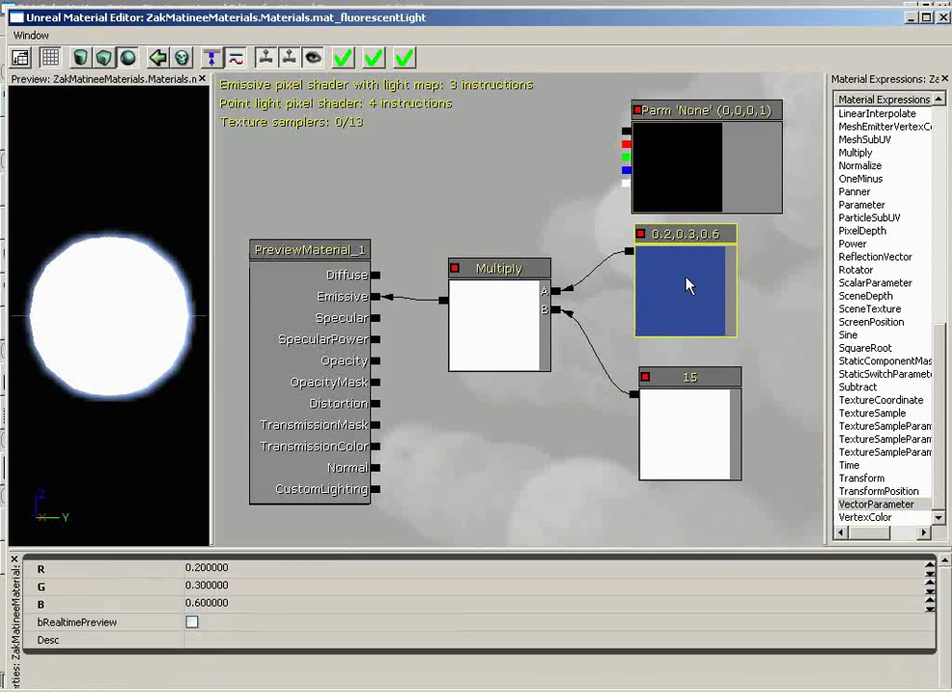
key(Delete)
click(702, 152)
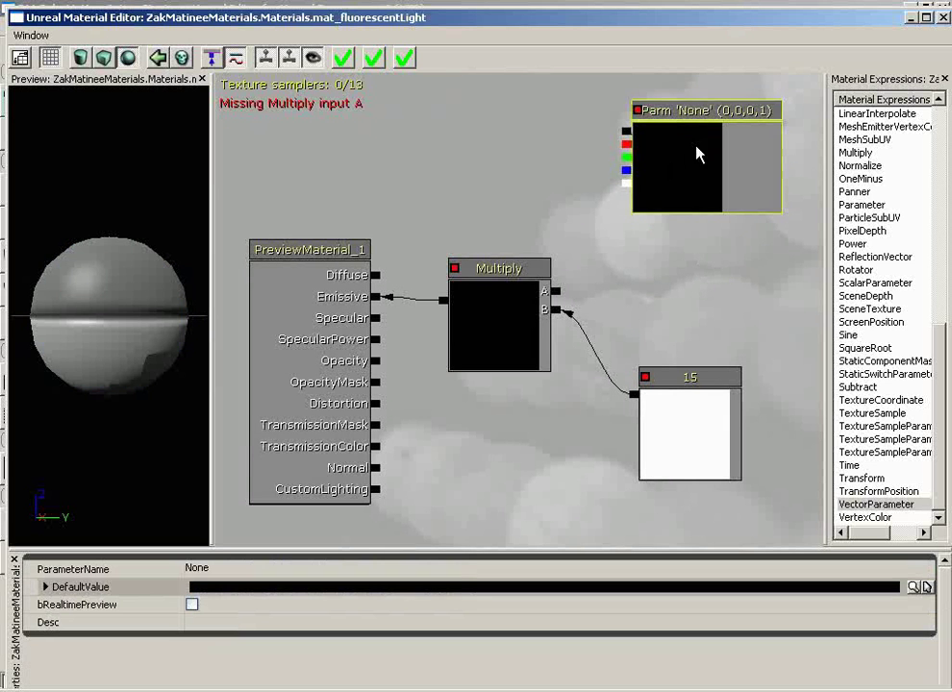
drag(701, 152, 708, 224)
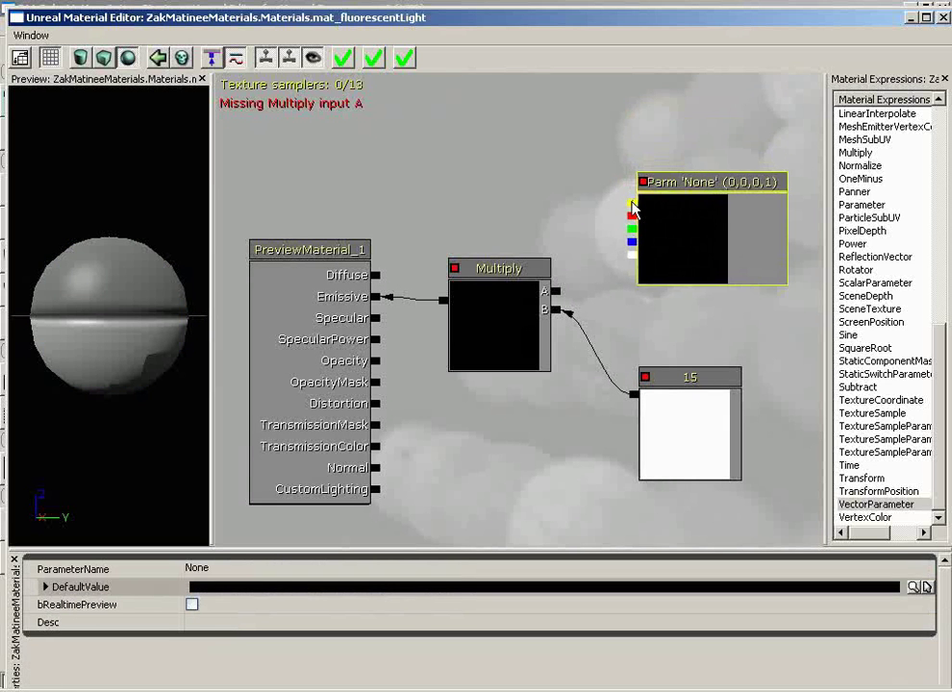
drag(632, 204, 555, 291)
click(673, 236)
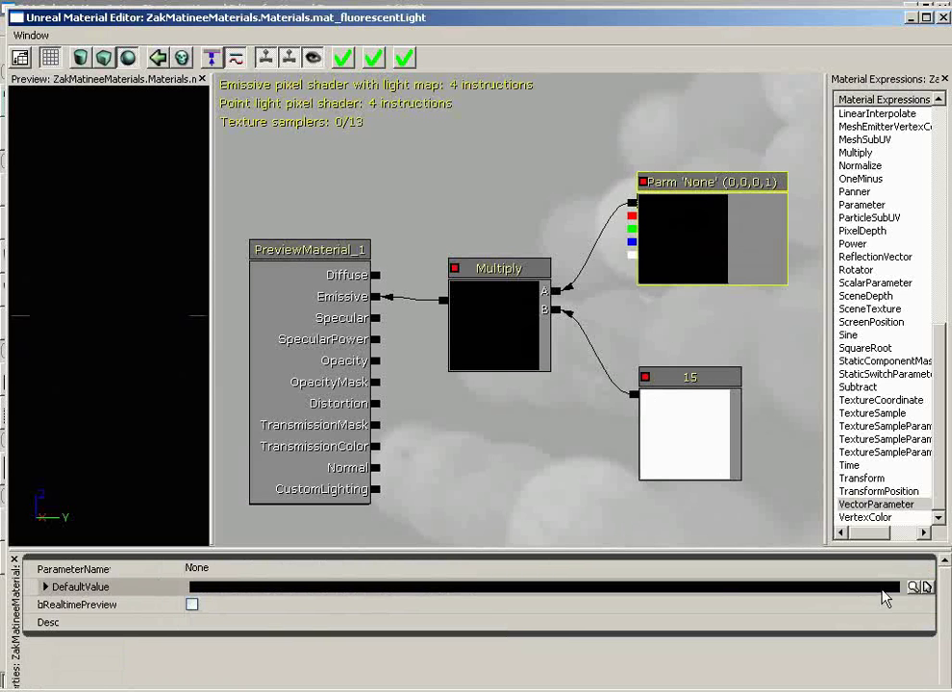
Step: Set the colour parameter's default value to bright red (about 1, 0.04, 0.04), then darken it slightly
click(920, 587)
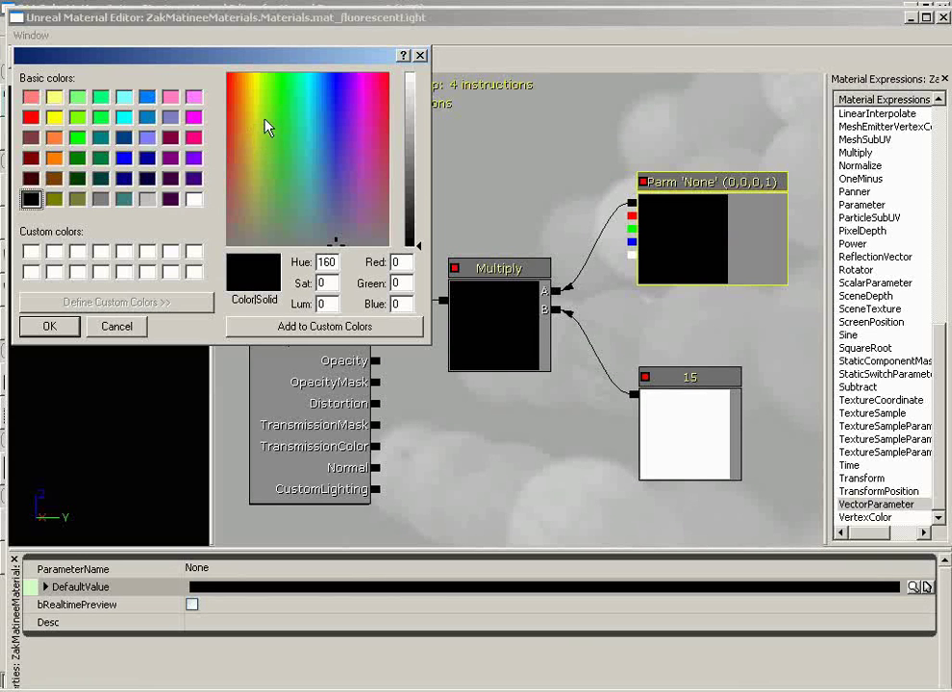
click(231, 82)
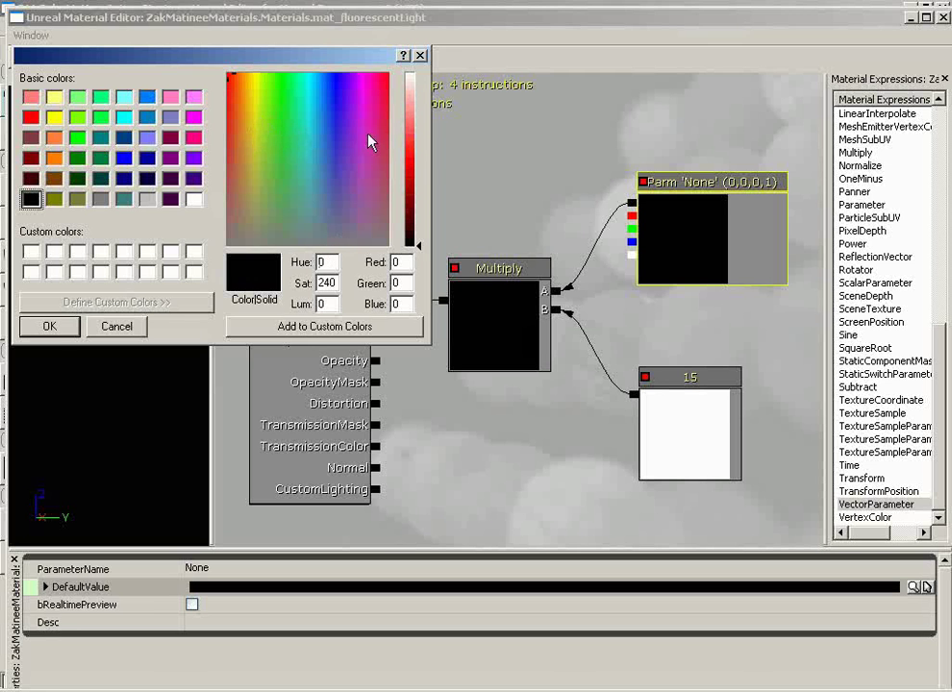
drag(417, 121, 419, 141)
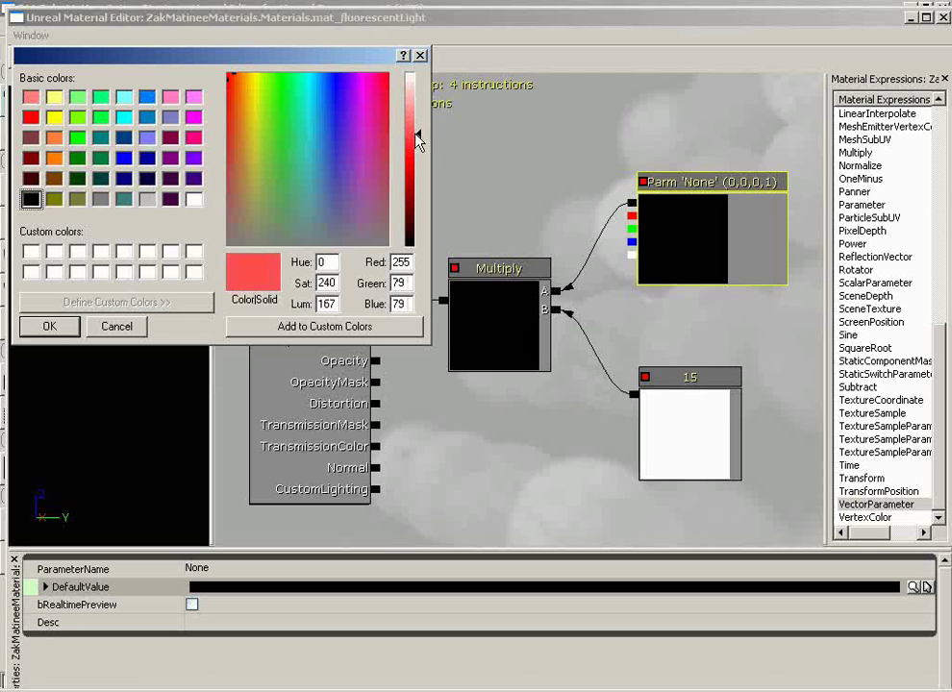
drag(346, 55, 596, 63)
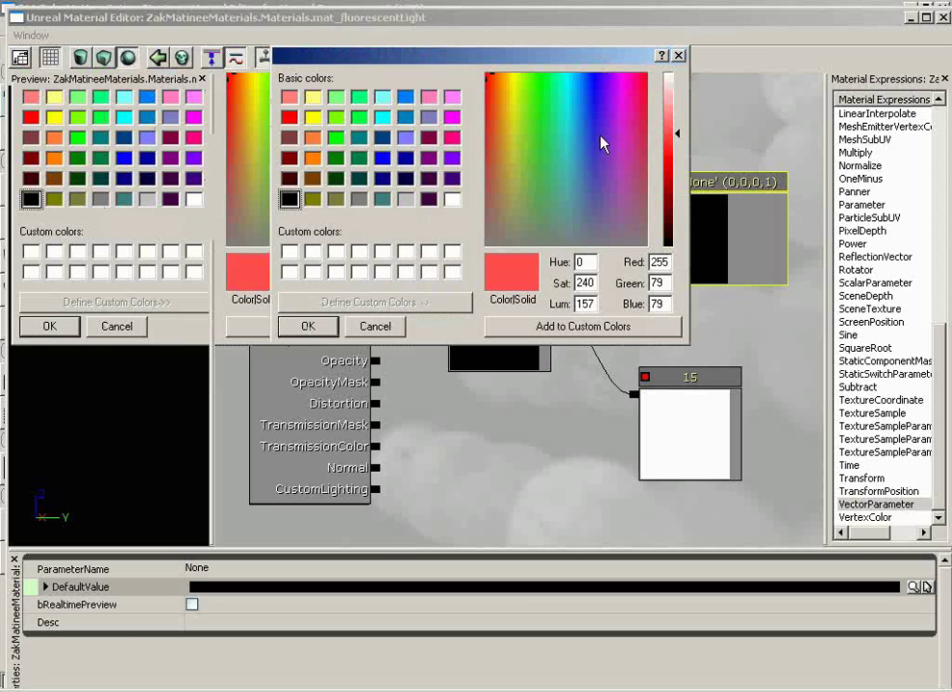
click(307, 325)
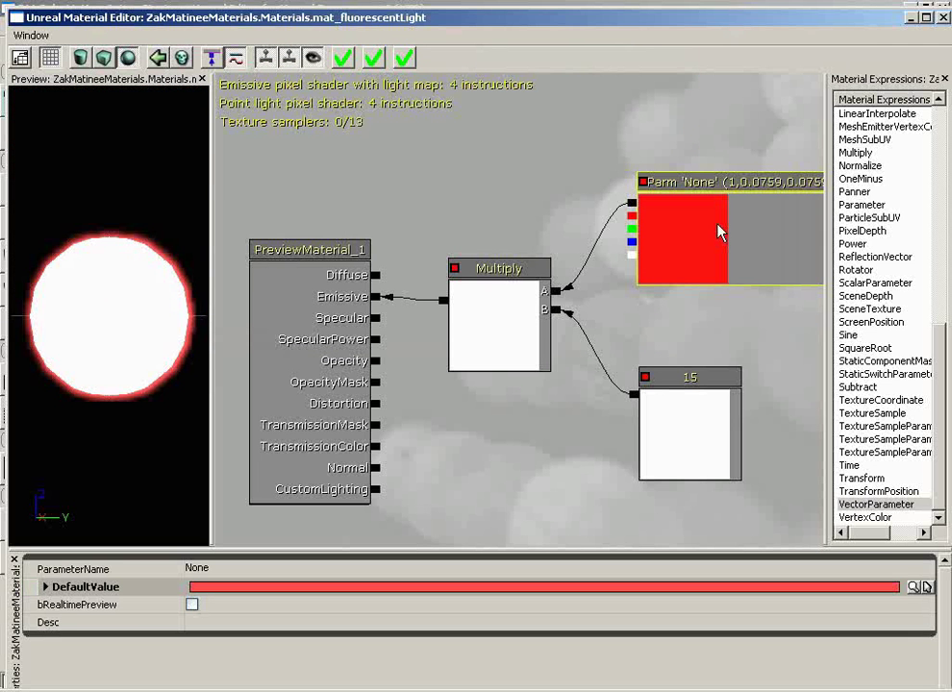
click(926, 586)
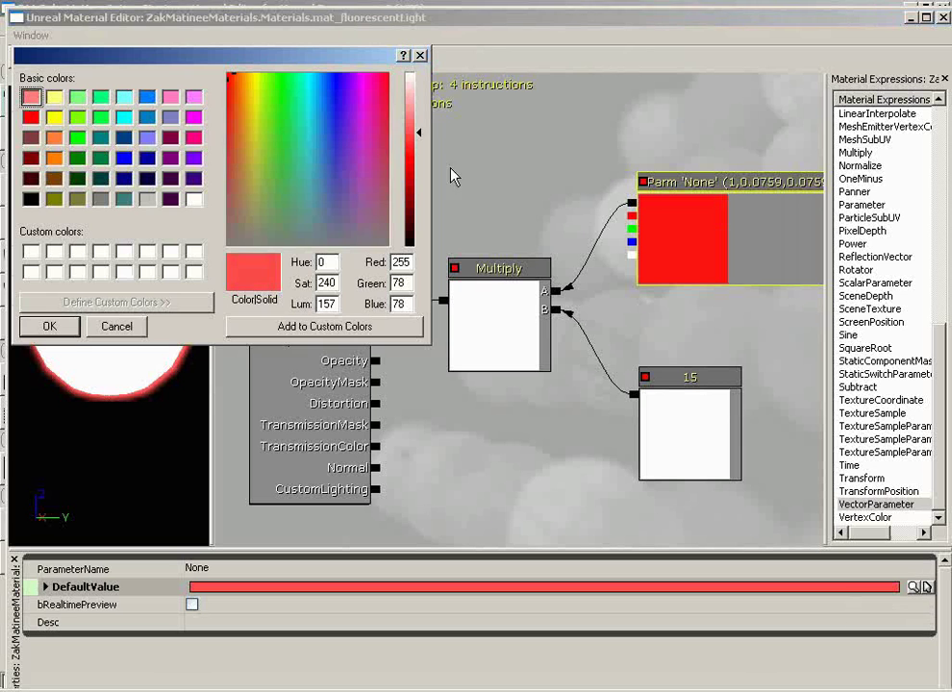
drag(425, 140, 424, 141)
click(48, 326)
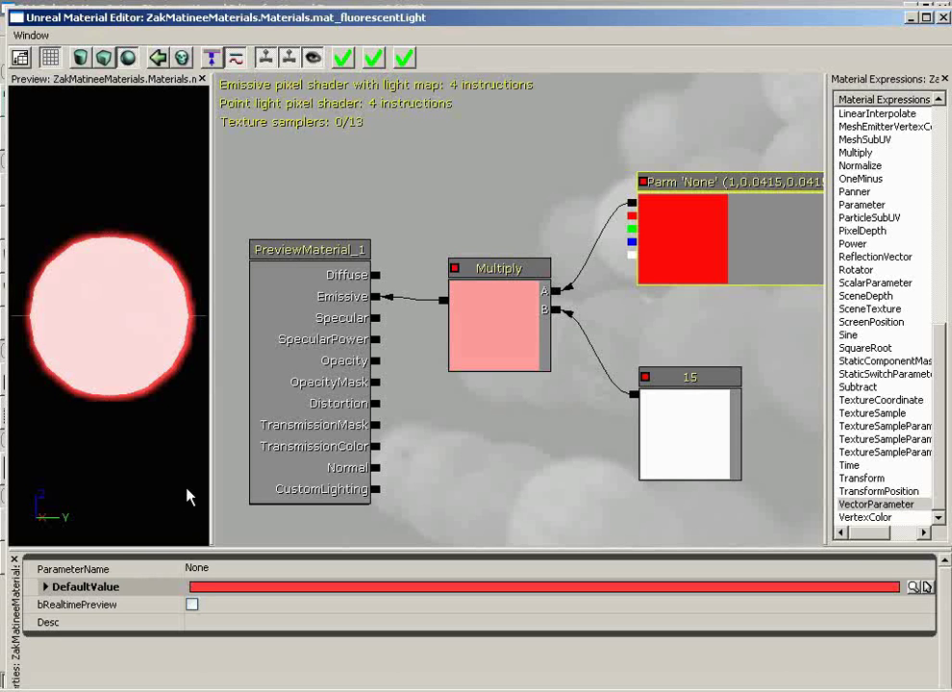
Step: Name the vector parameter LightColor and apply the changes to mat_fluorescentLight
click(220, 569)
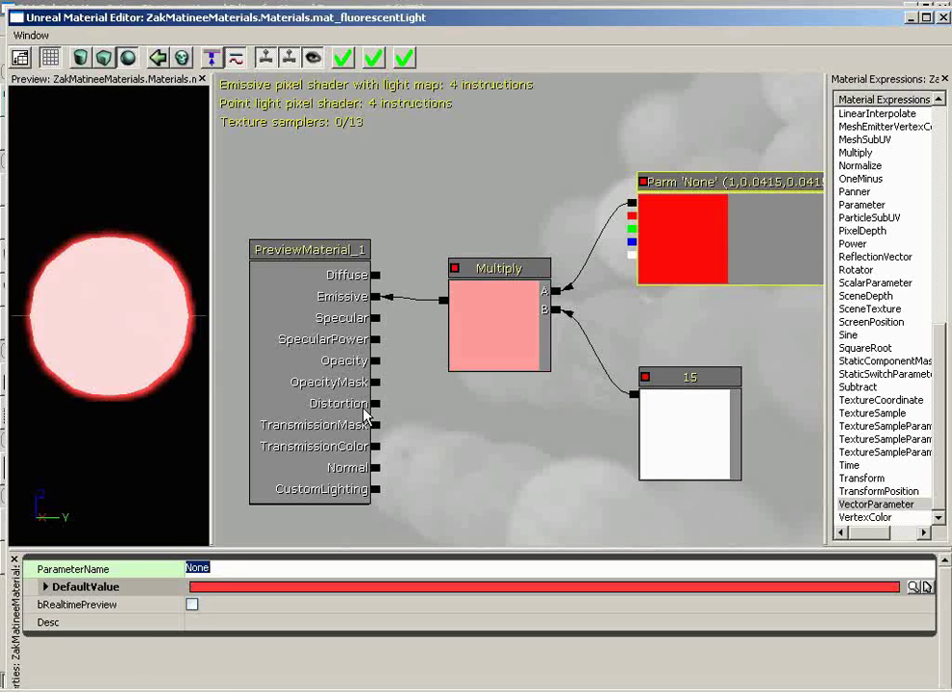
text(LightColor)
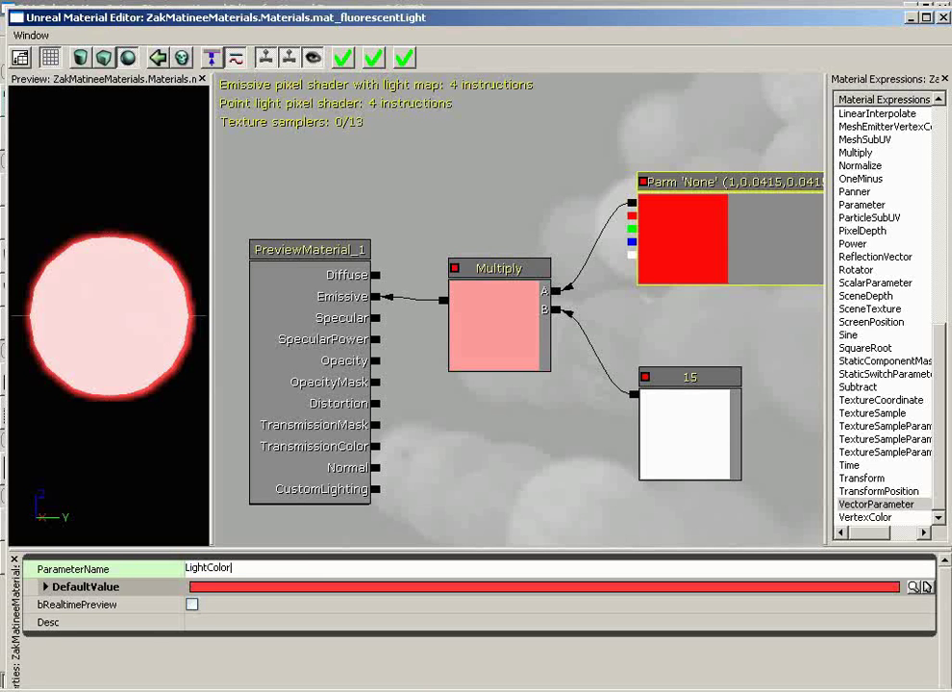
key(Return)
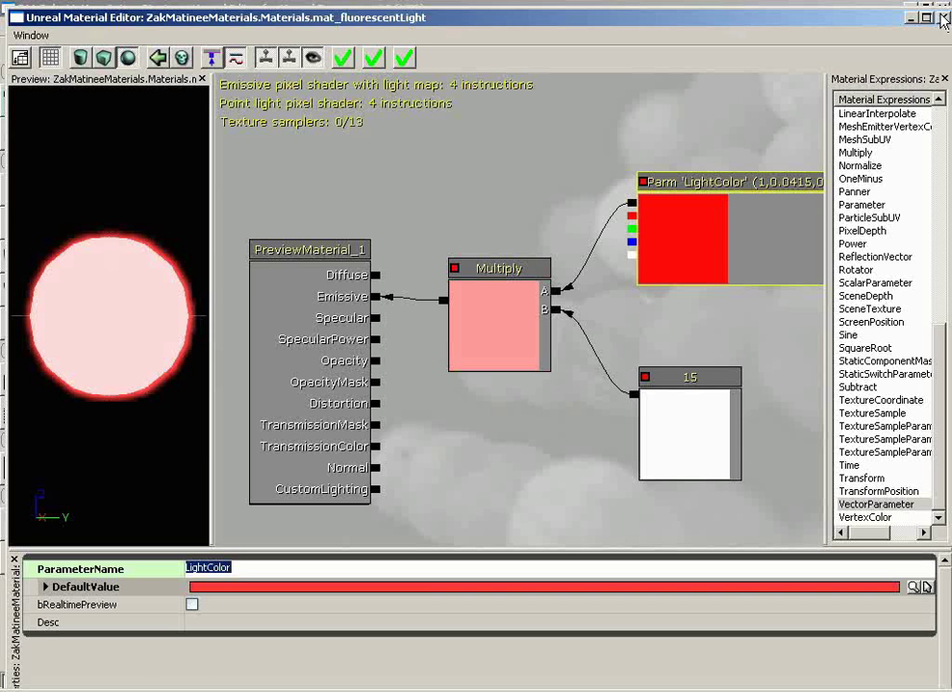
click(942, 17)
click(402, 396)
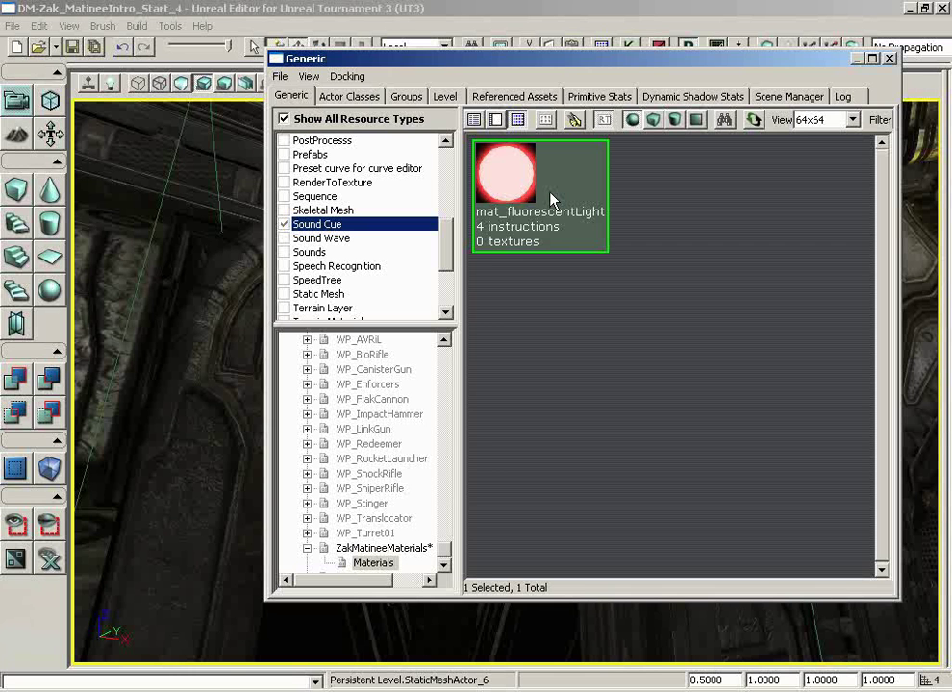
Step: Start a new MaterialInstanceConstant and enter the name matConst_fluorescentLight
right_click(653, 167)
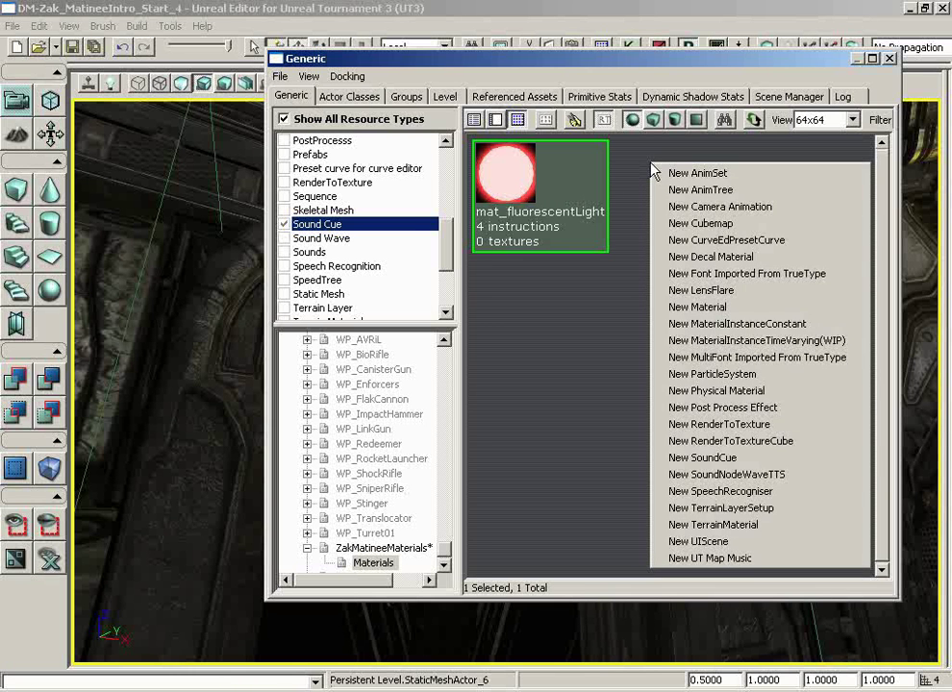
click(707, 327)
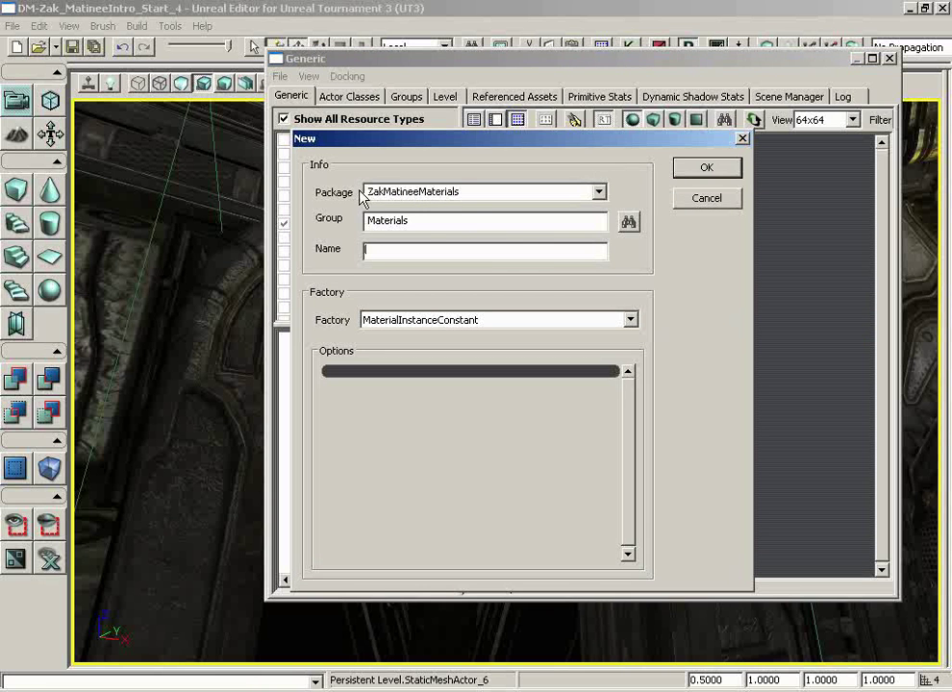
click(439, 252)
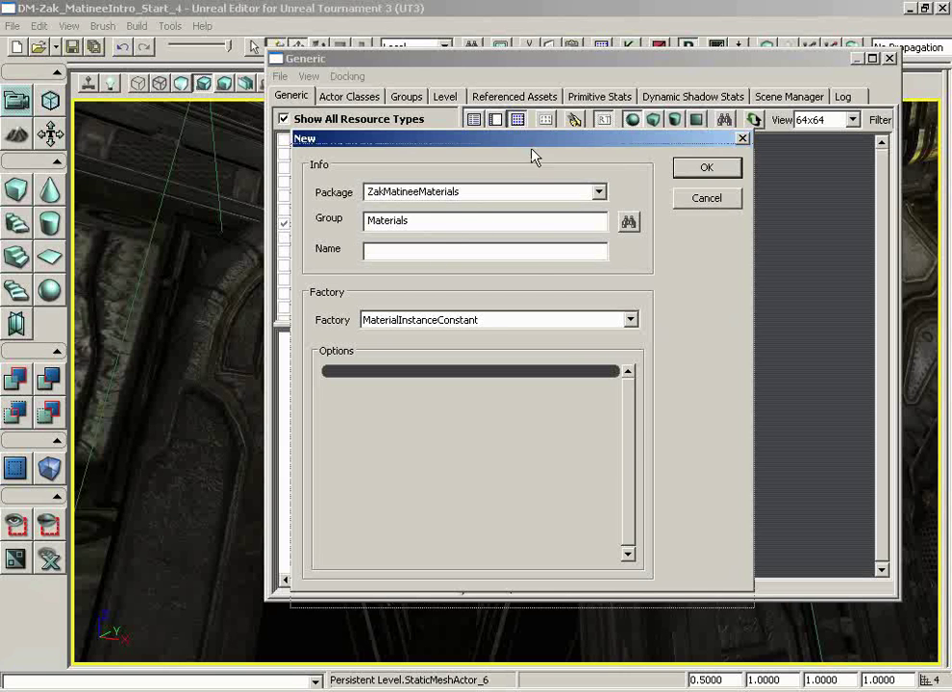
drag(533, 142, 536, 275)
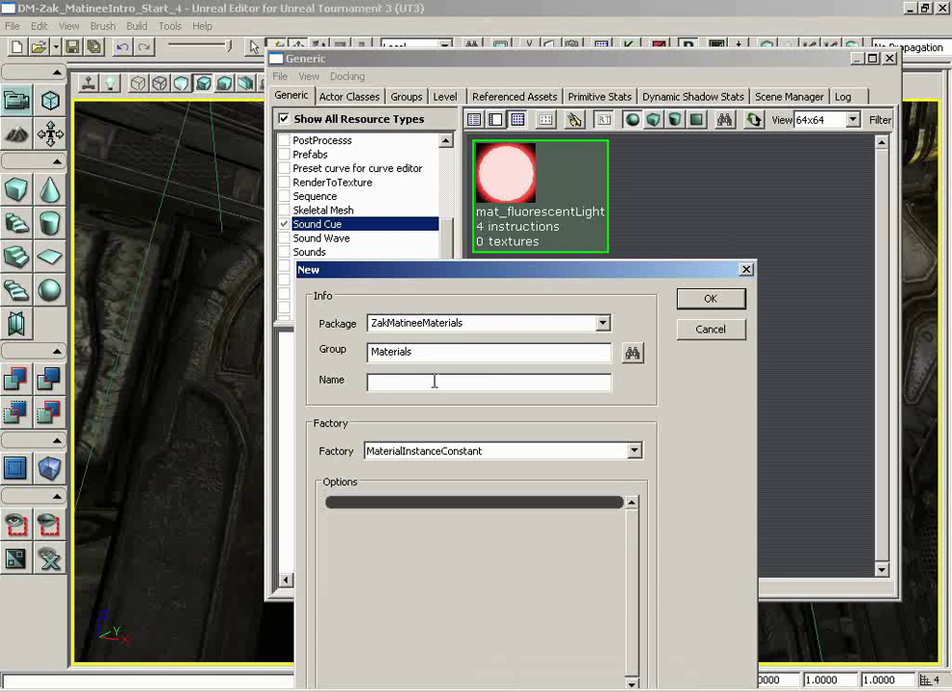
text(matConst_fluorescentLight)
Step: Create the material instance and resize its editor window with a taller properties panel
key(Return)
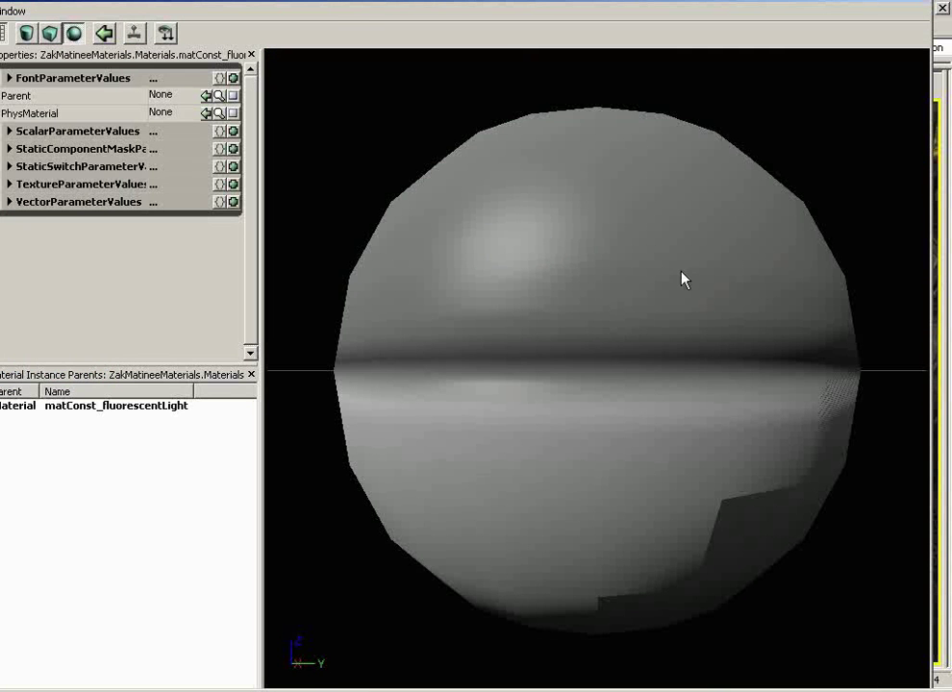
drag(555, 2, 601, 15)
drag(885, 14, 841, 13)
drag(920, 2, 640, 265)
drag(484, 282, 659, 192)
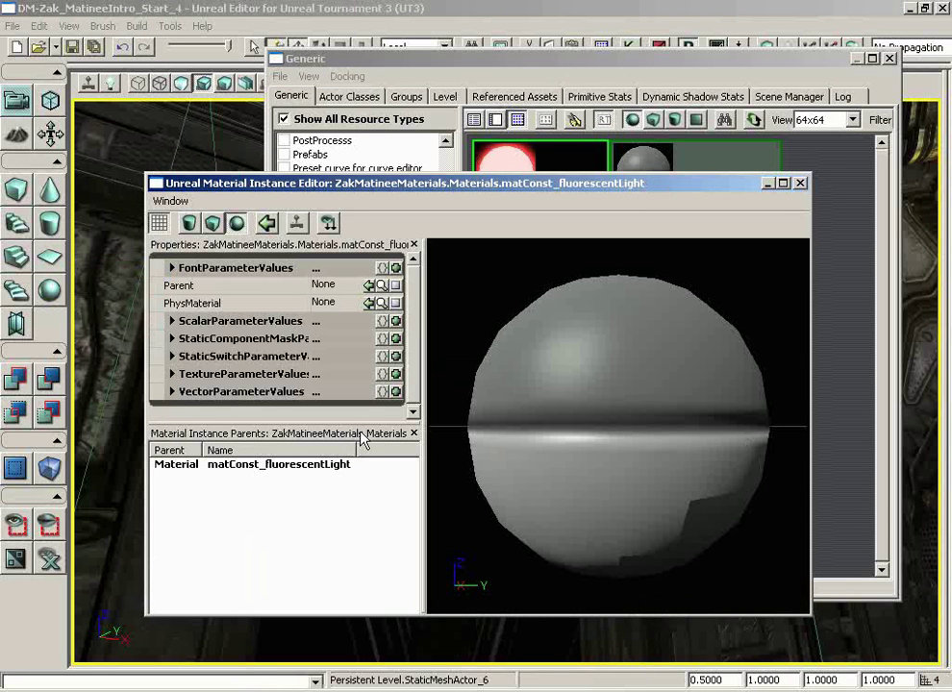
drag(346, 426, 347, 495)
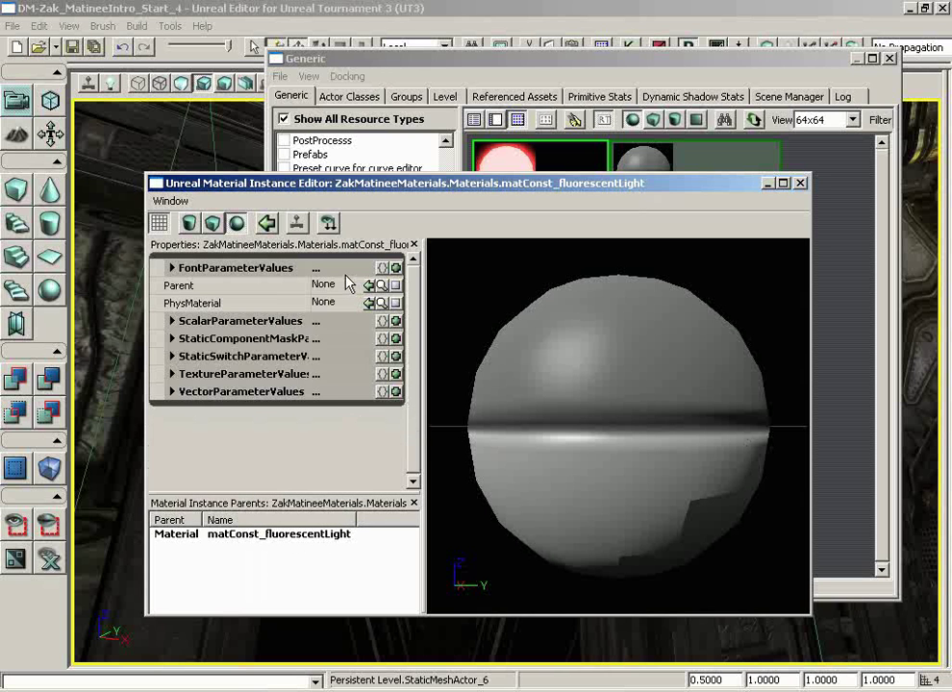
Step: Turn on the preview floor grid, try cylinder, cube and sphere meshes, and show all parameters
click(160, 223)
right_drag(629, 397, 607, 620)
drag(604, 406, 467, 397)
click(159, 223)
click(160, 223)
click(190, 223)
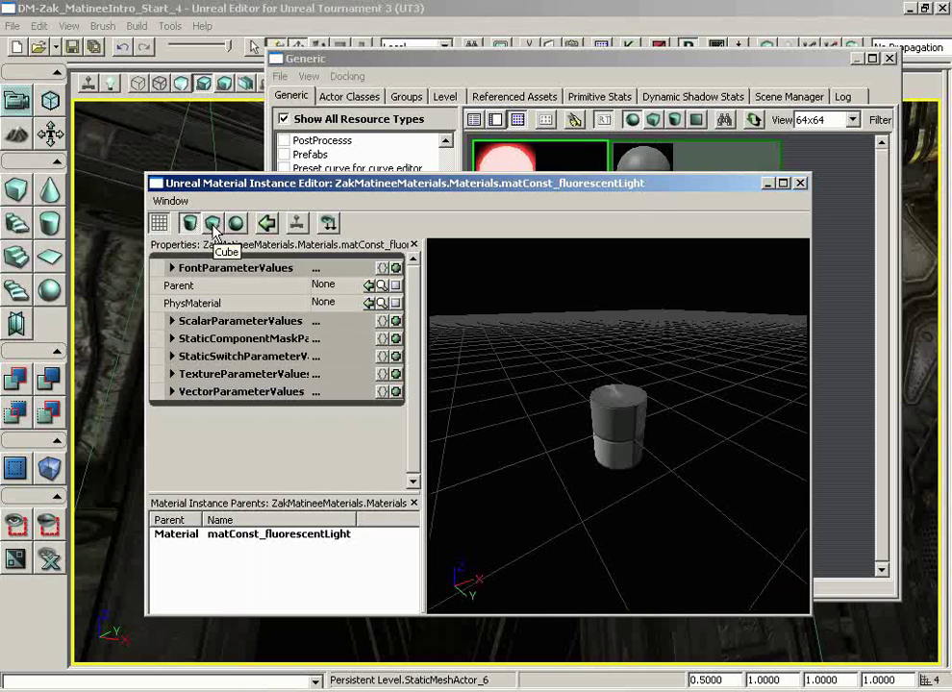
click(213, 225)
click(237, 225)
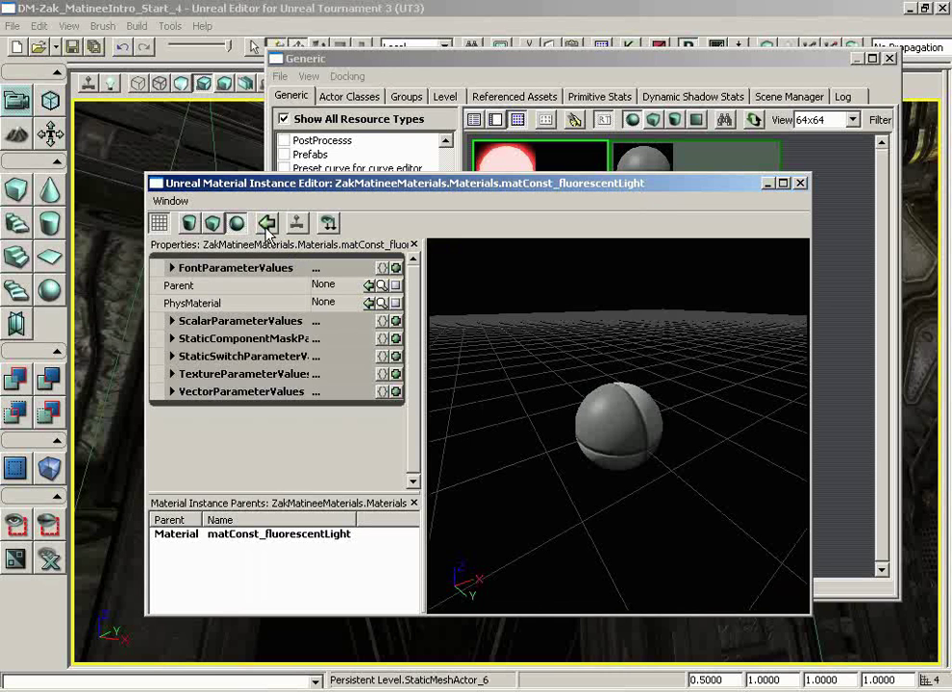
drag(656, 443, 671, 419)
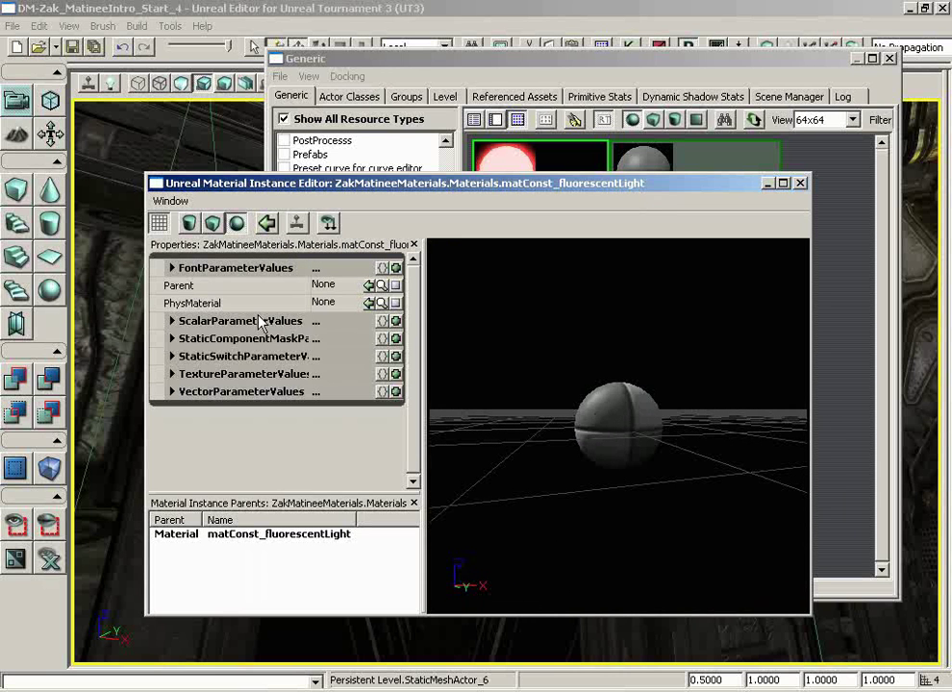
click(328, 224)
Step: Assign the selected mat_fluorescentLight as the instance's Parent with Use Current Selection
drag(527, 187, 532, 283)
click(536, 184)
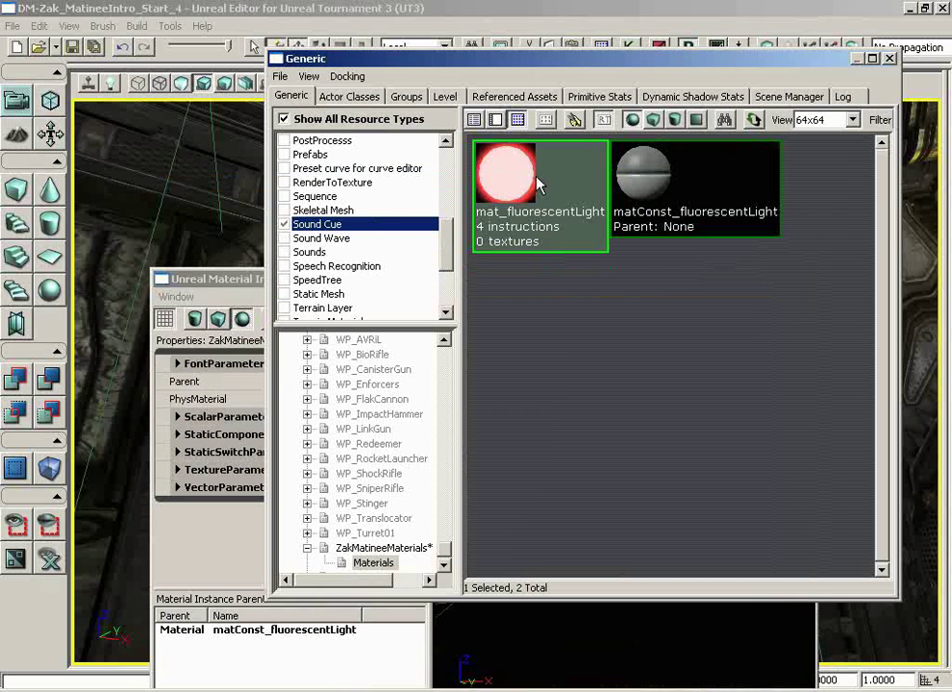
click(221, 281)
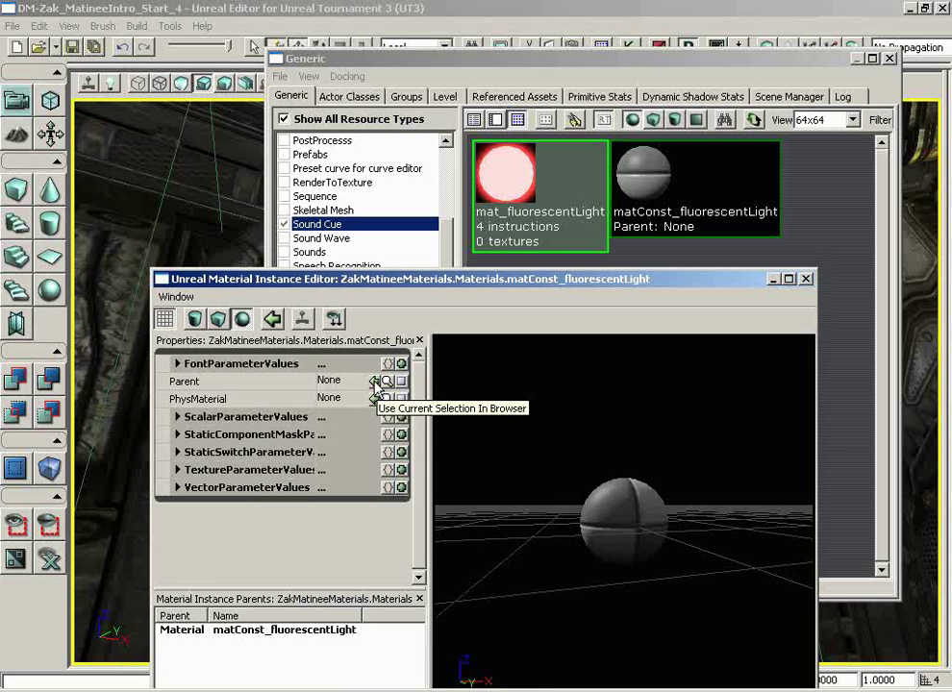
click(376, 381)
right_drag(717, 541, 711, 341)
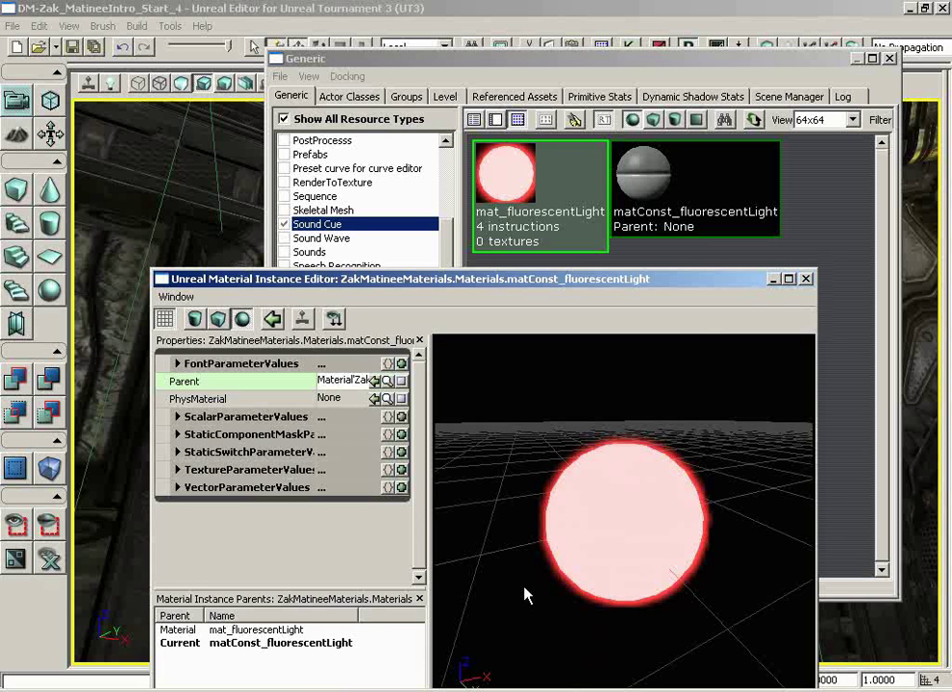
Step: Close and reopen matConst_fluorescentLight, resizing its editor window fully into view
click(806, 278)
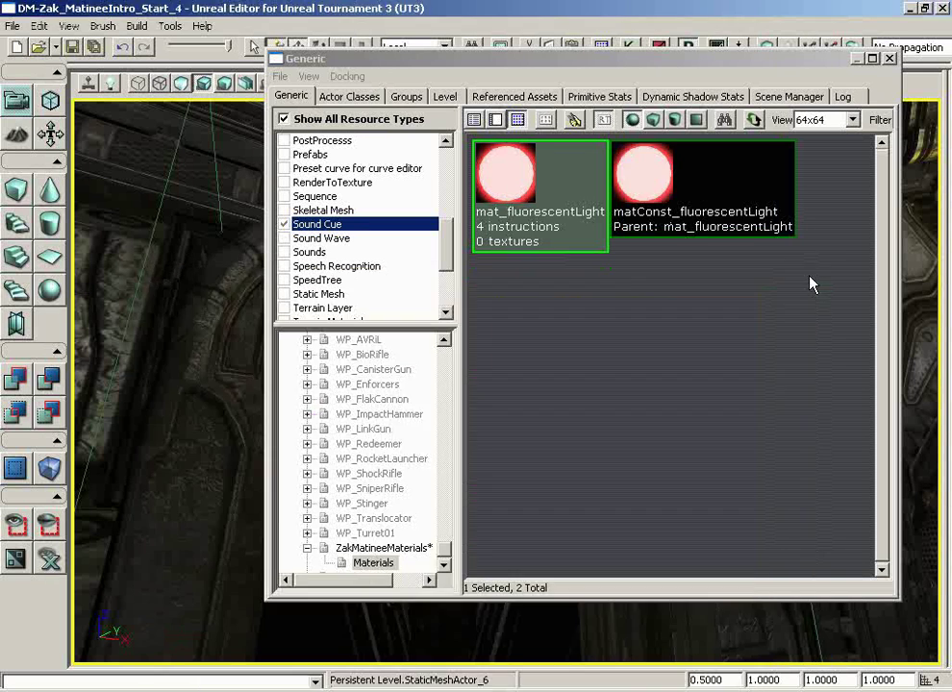
double_click(718, 192)
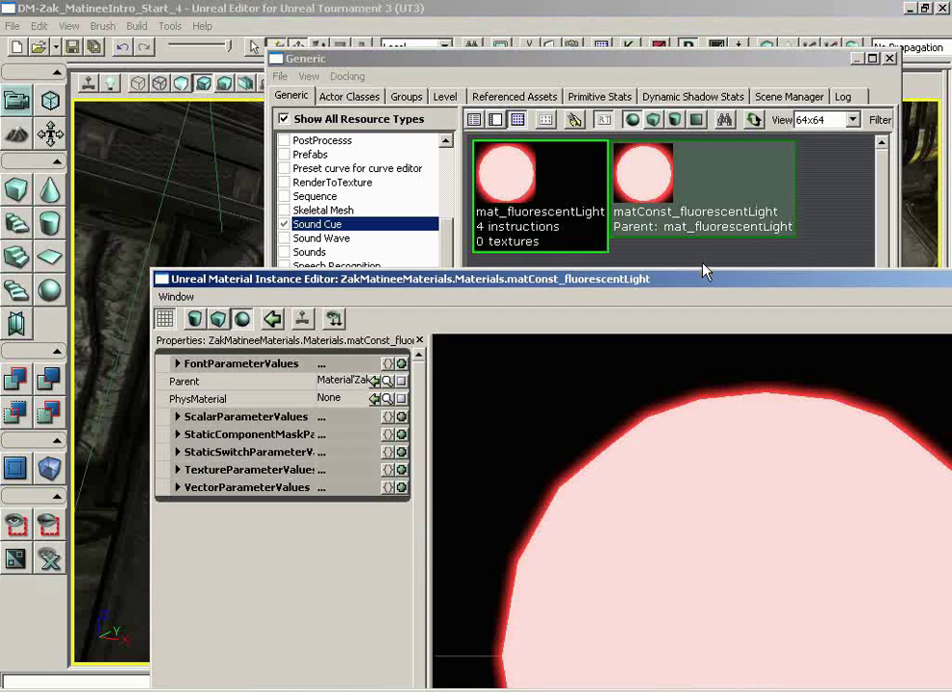
drag(154, 272, 536, 508)
drag(524, 408, 381, 268)
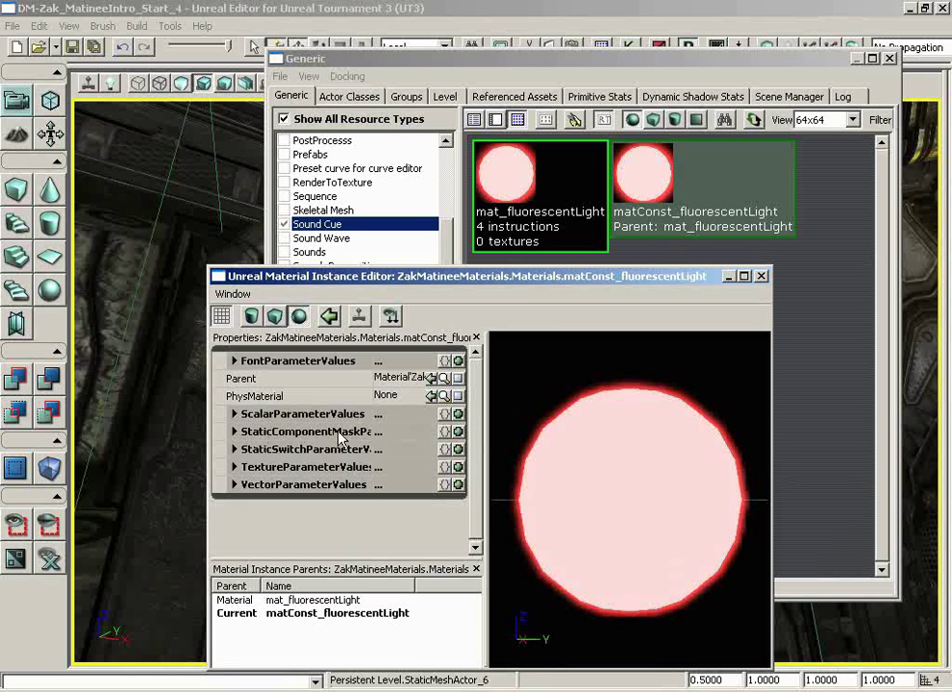
Step: Expand the Scalar, StaticComponentMask, StaticSwitch, Texture and Vector parameter value groups
click(235, 413)
click(234, 432)
click(234, 449)
click(233, 466)
click(233, 485)
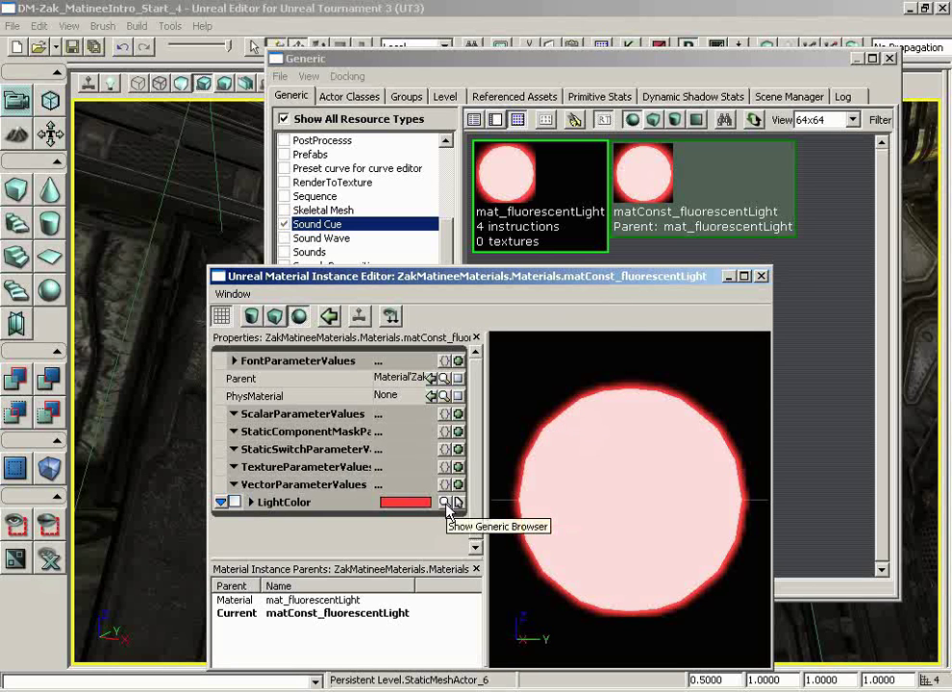
Step: Try magenta, then set LightColor to green, and close the instance editor
click(405, 501)
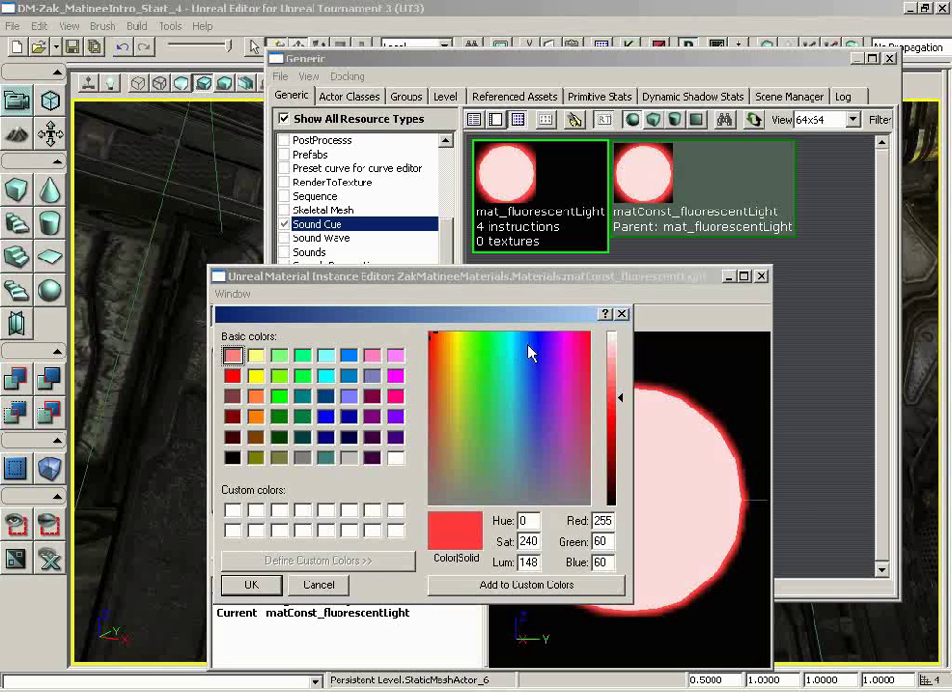
click(559, 341)
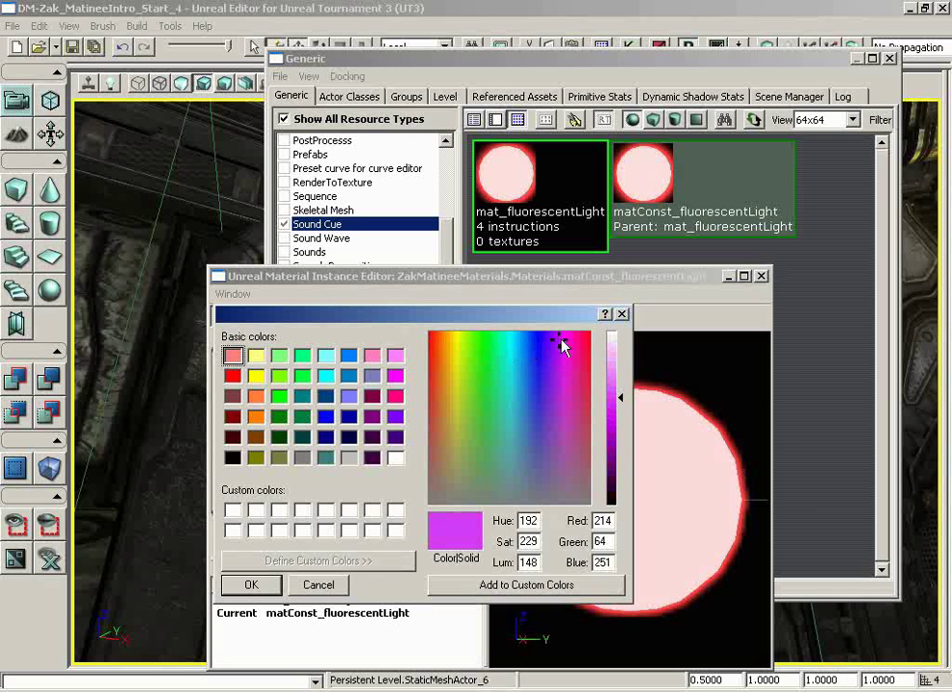
click(484, 348)
click(251, 583)
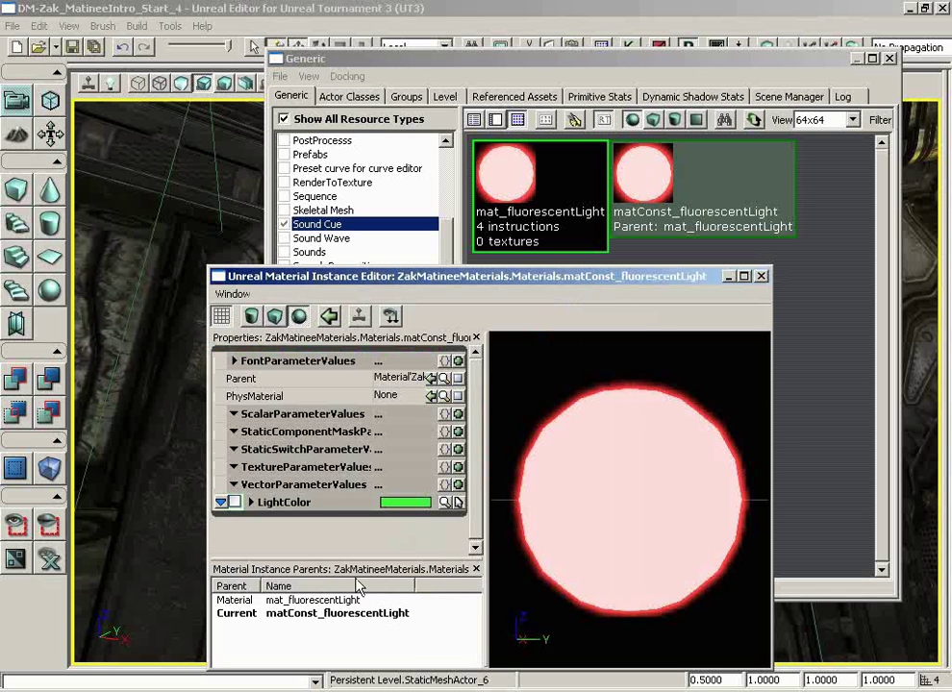
drag(619, 465, 650, 488)
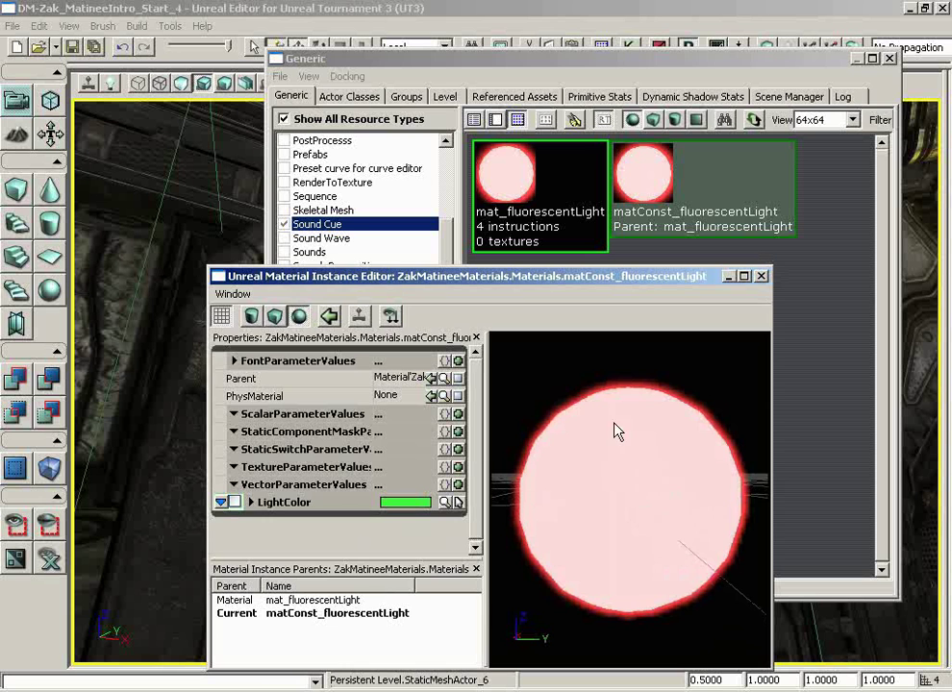
click(761, 276)
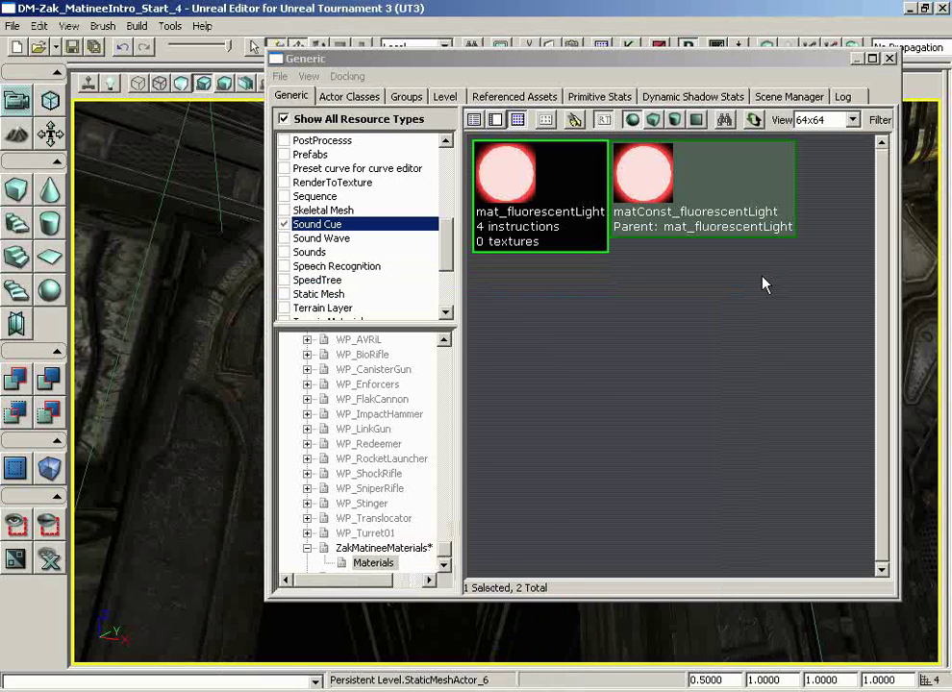
Step: Reopen the instance, set LightColor to green again, then reset it to its default red
double_click(686, 193)
click(264, 484)
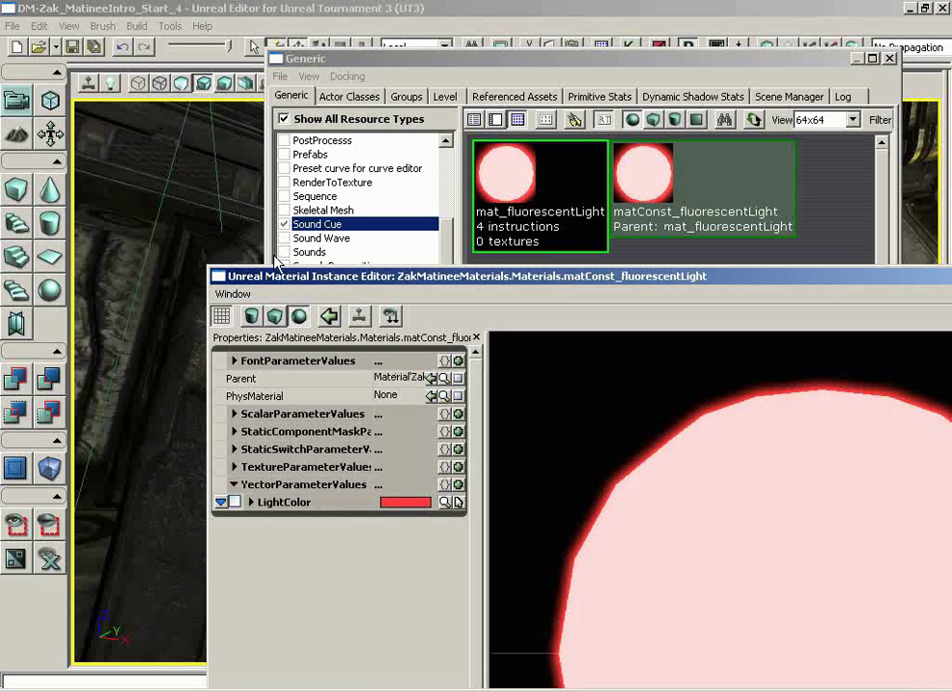
drag(289, 276, 579, 471)
drag(261, 150, 262, 150)
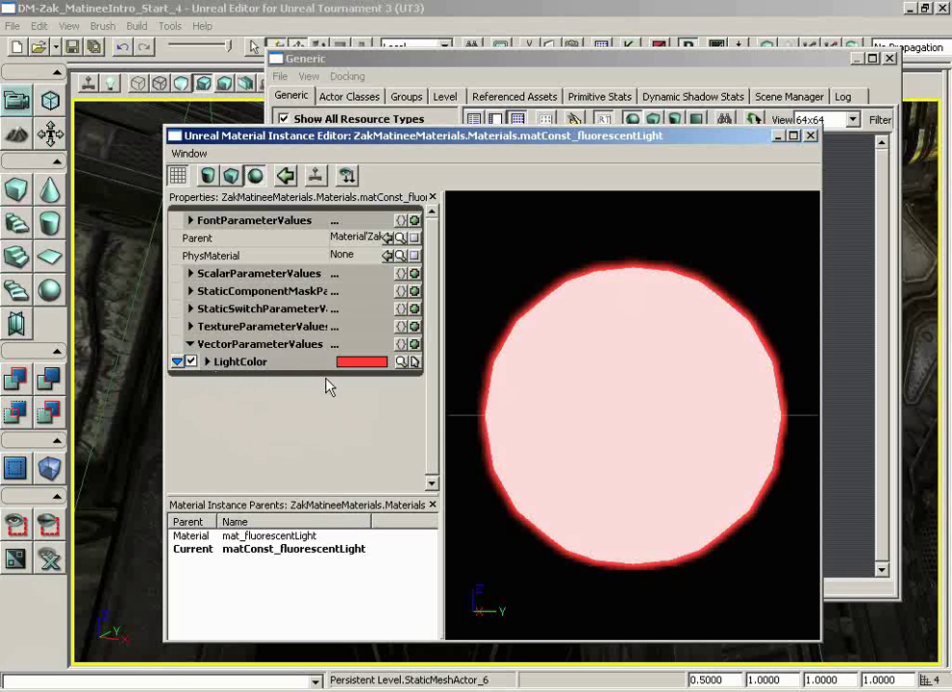
click(399, 362)
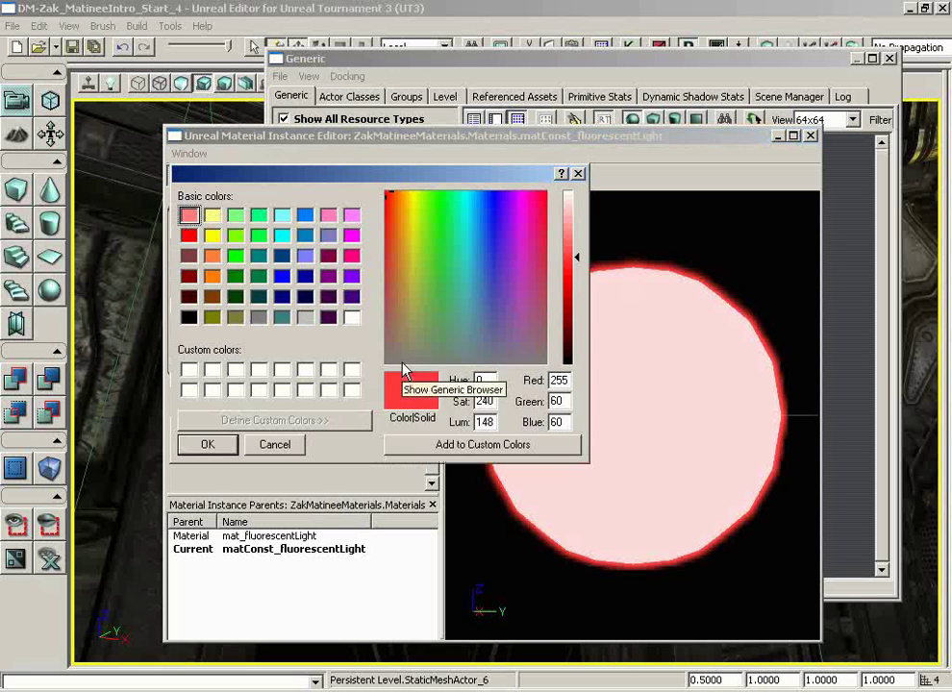
click(442, 196)
click(207, 444)
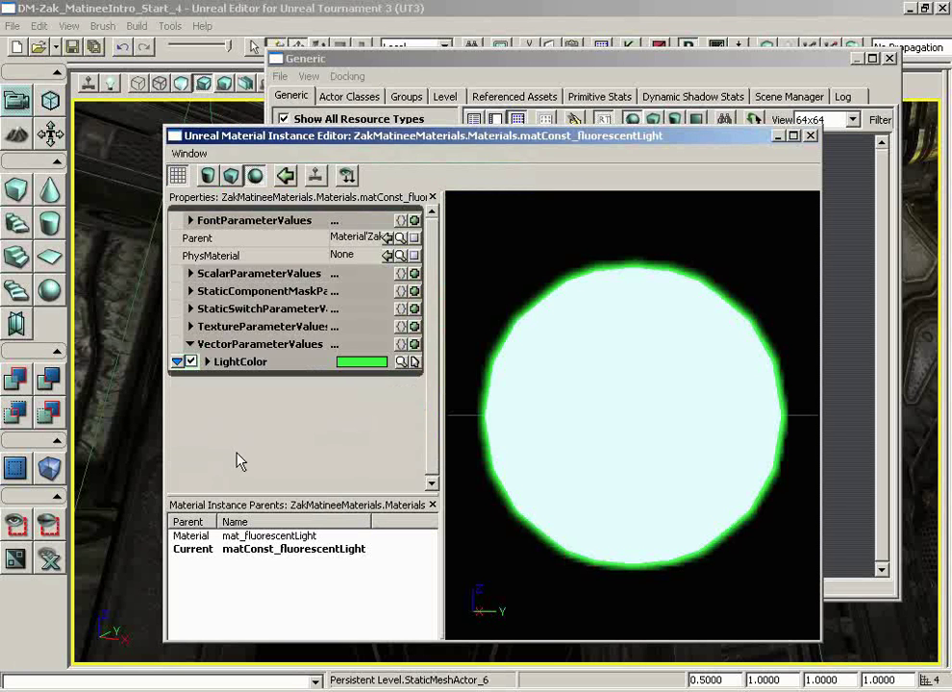
drag(623, 315, 634, 400)
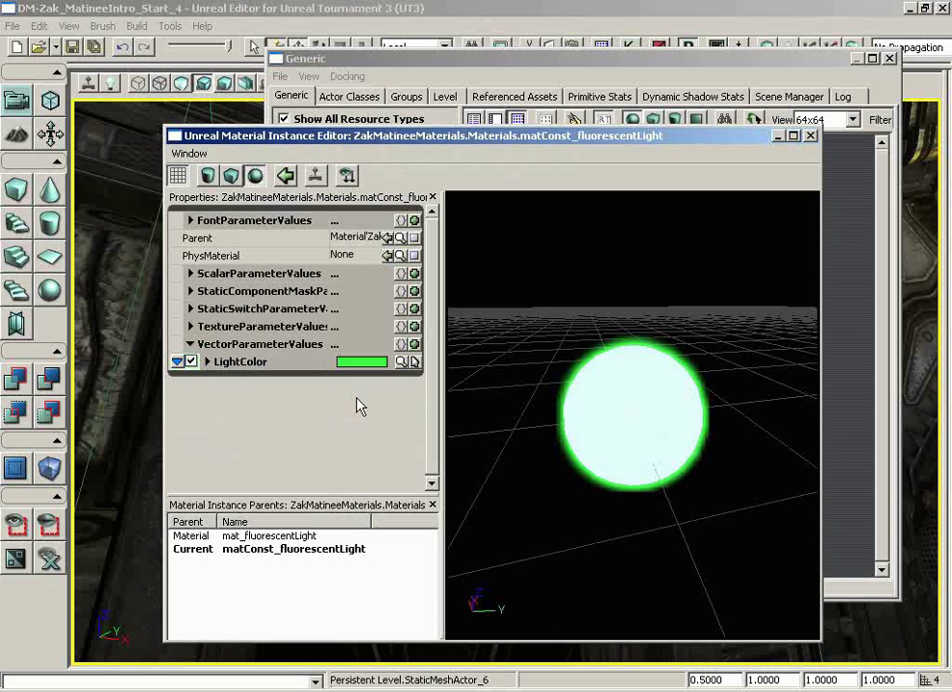
click(179, 364)
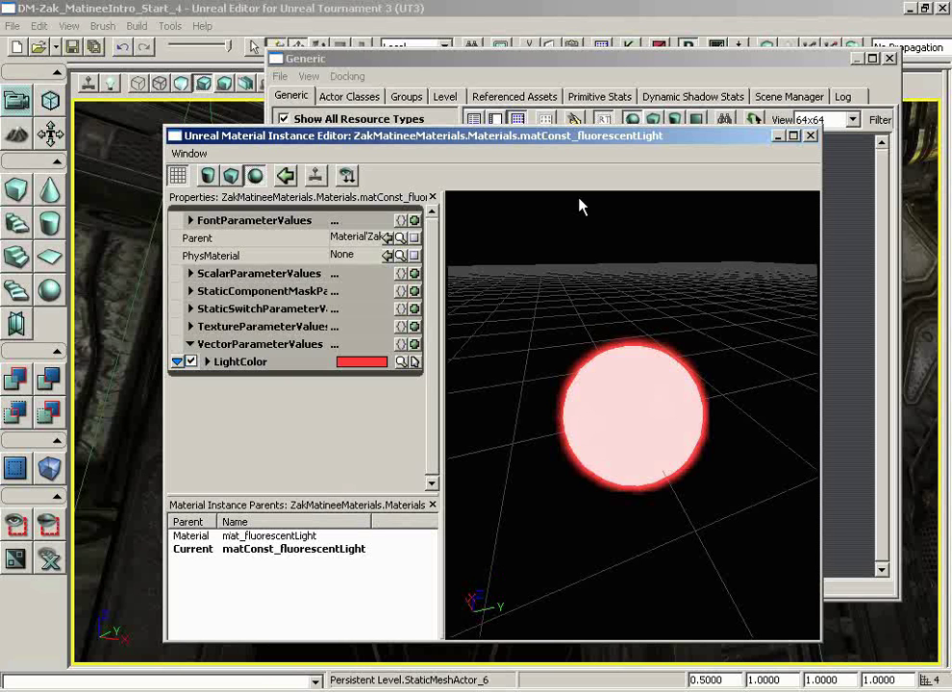
Step: Open the light fixture mesh's properties and expand StaticMeshActor > StaticMeshComponent
click(811, 136)
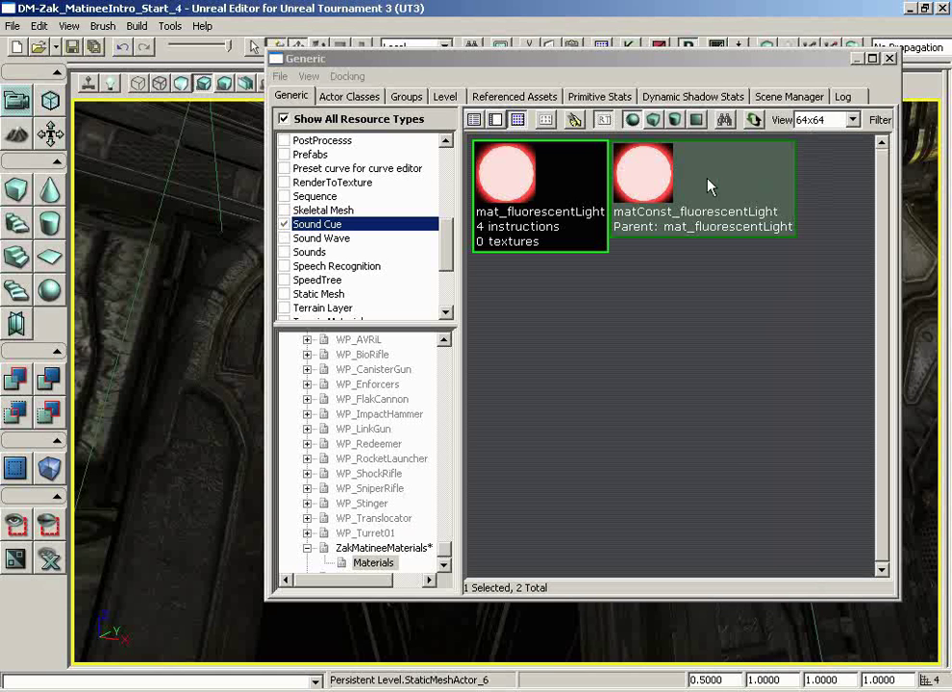
drag(521, 62, 778, 59)
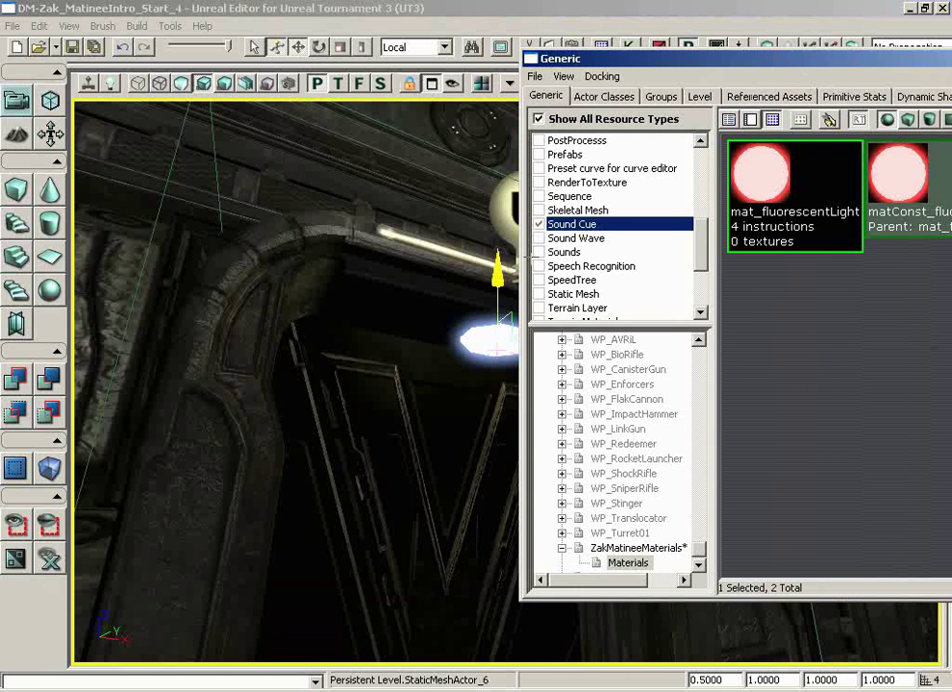
drag(225, 332, 183, 328)
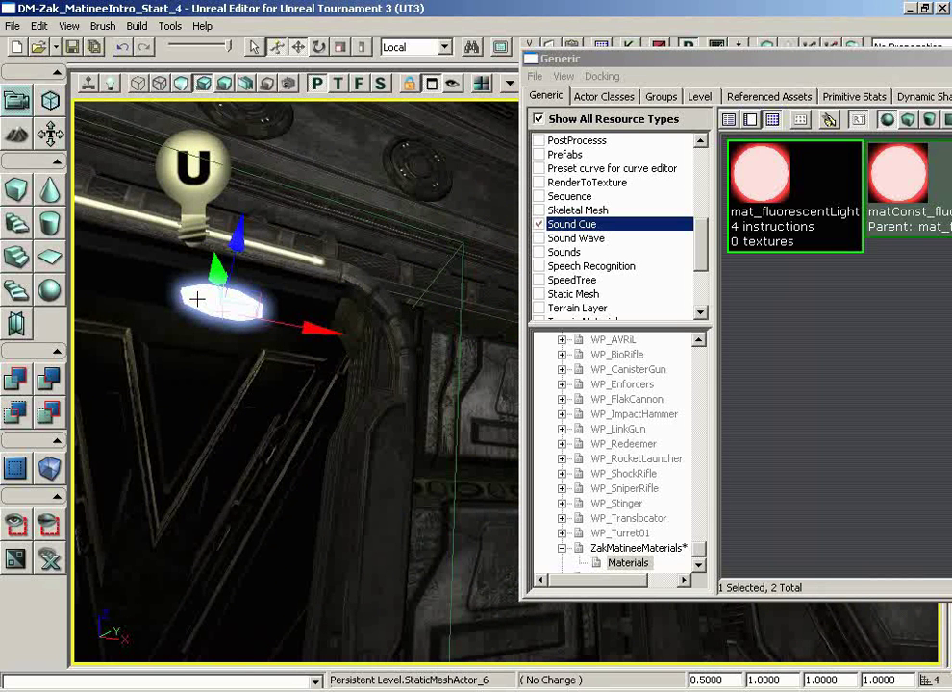
double_click(196, 299)
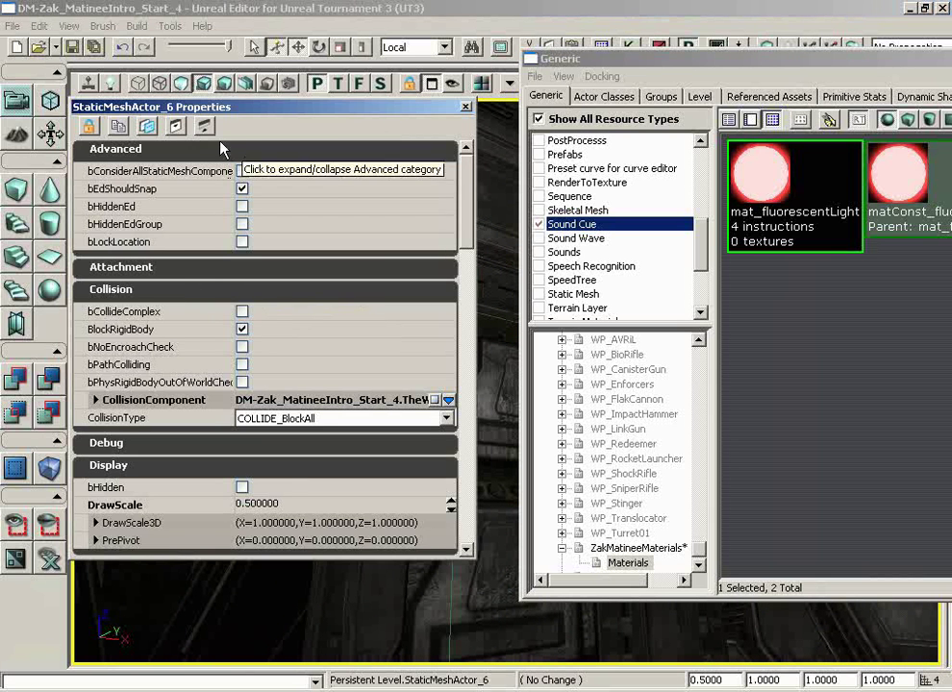
click(205, 127)
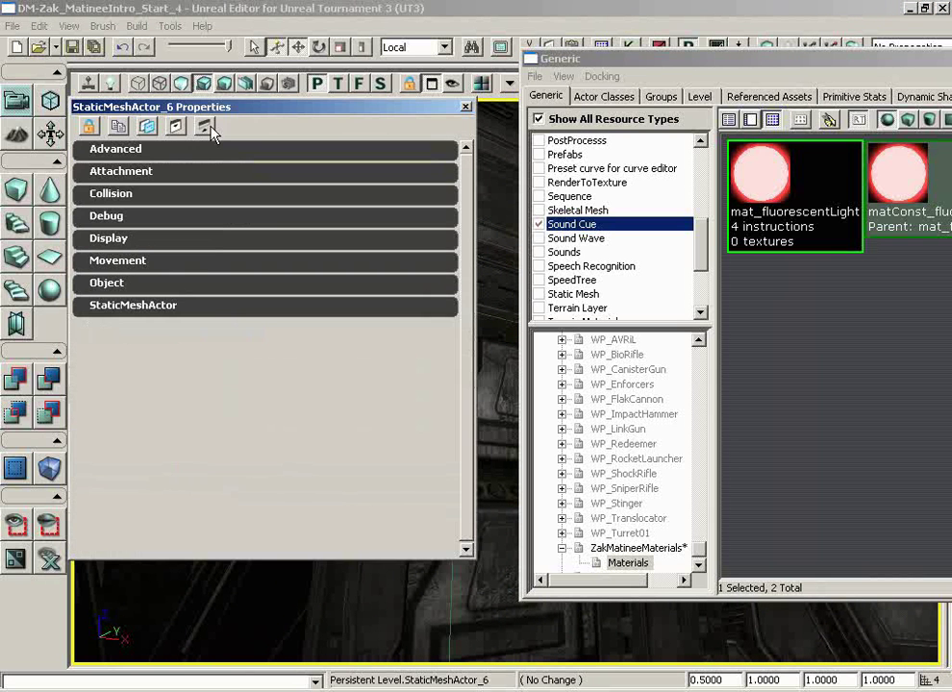
click(142, 305)
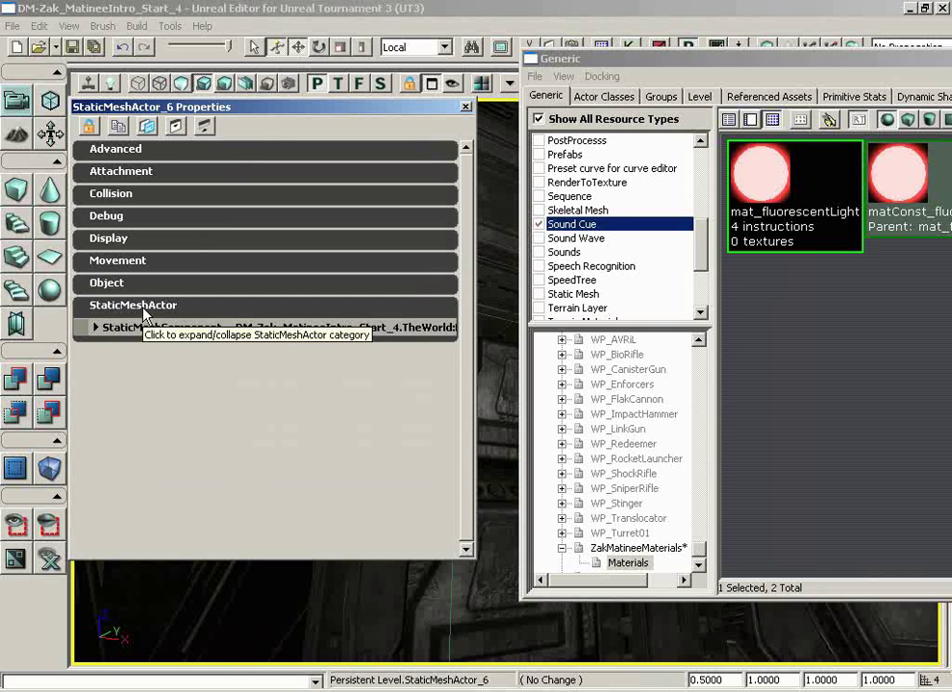
click(96, 327)
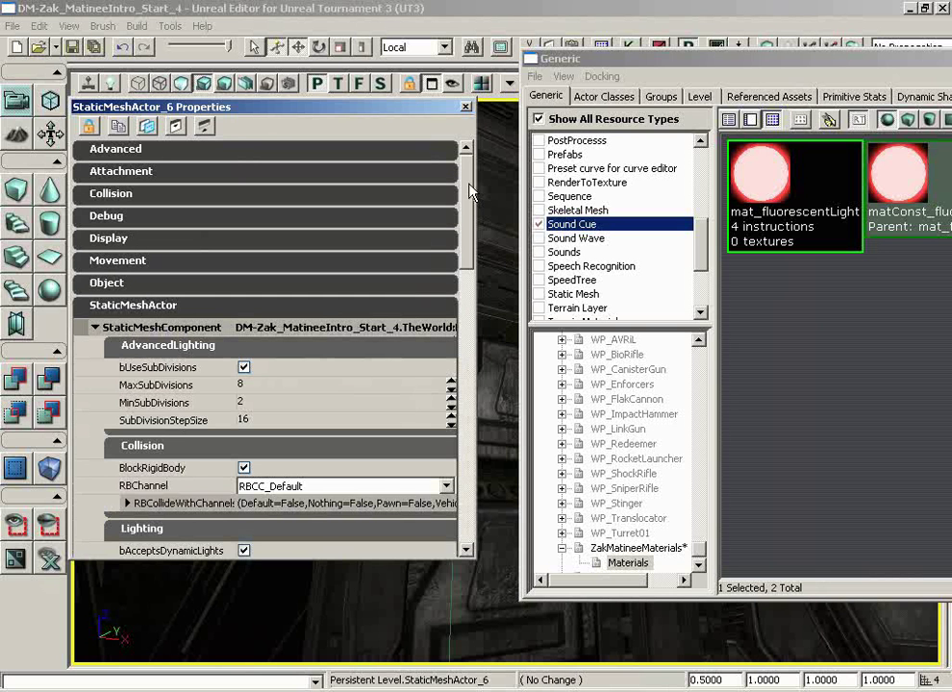
drag(467, 183, 467, 486)
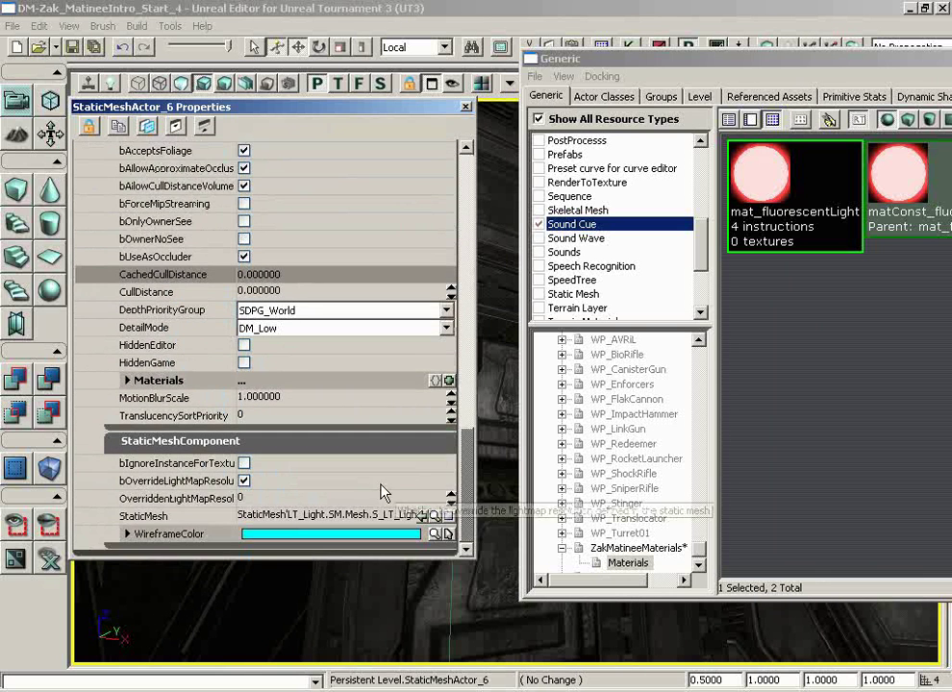
Step: Add a Materials element and assign matConst_fluorescentLight to slot [0]
click(127, 381)
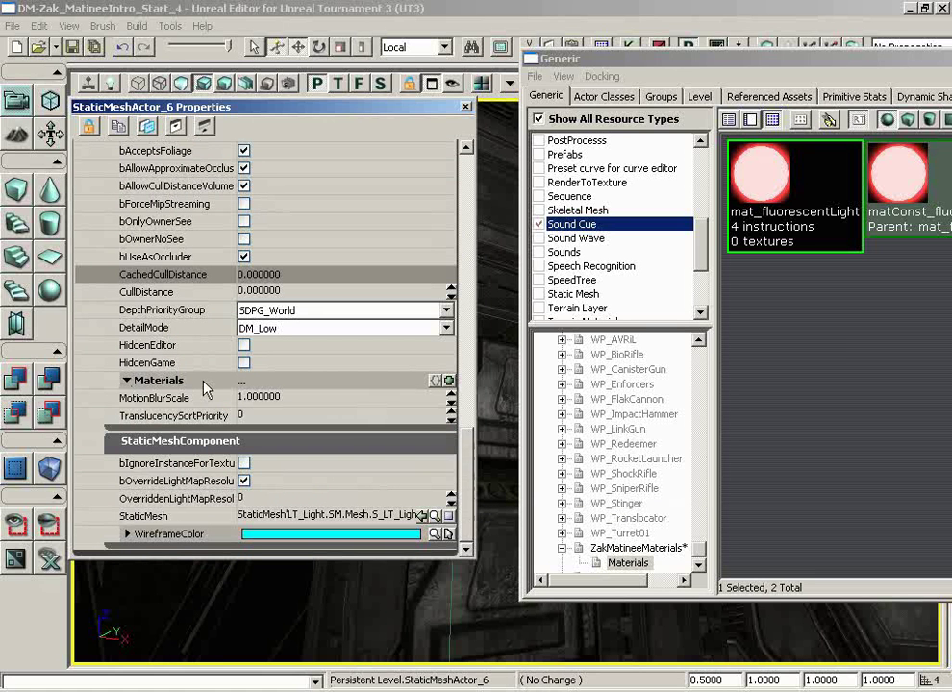
click(448, 382)
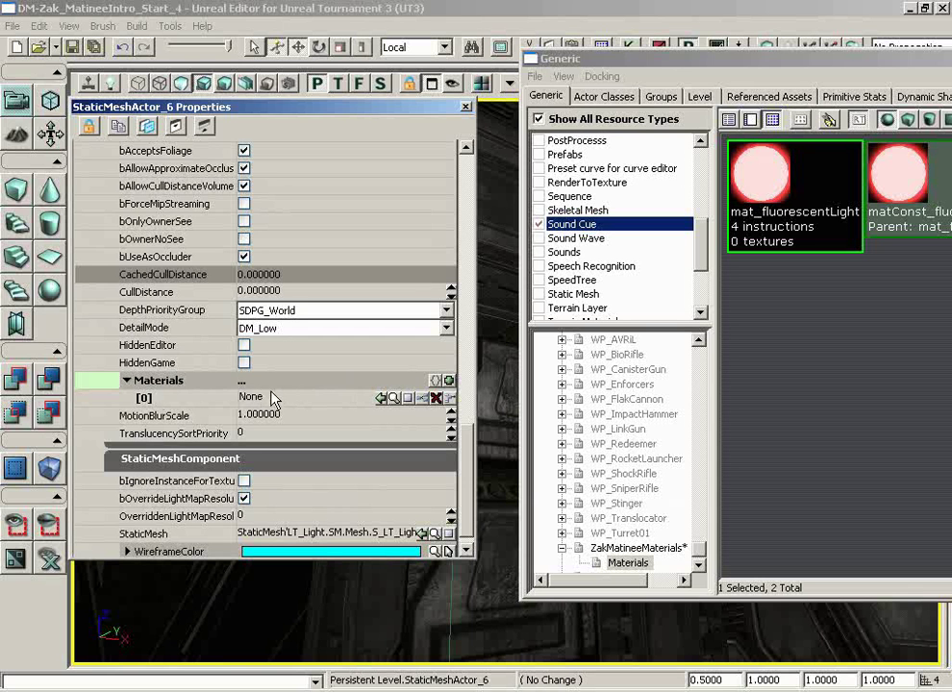
click(914, 181)
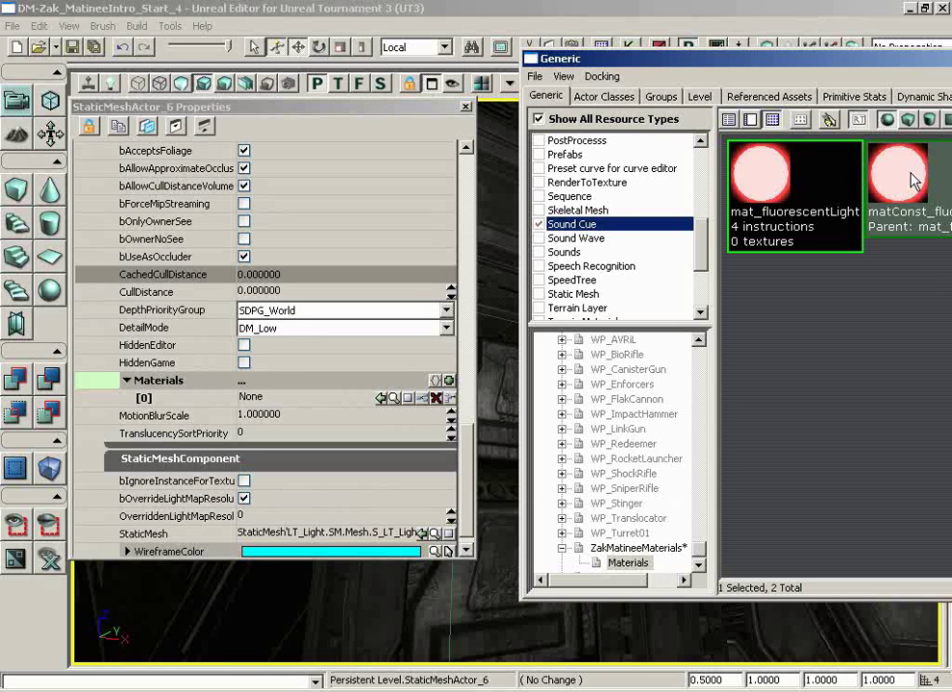
click(381, 399)
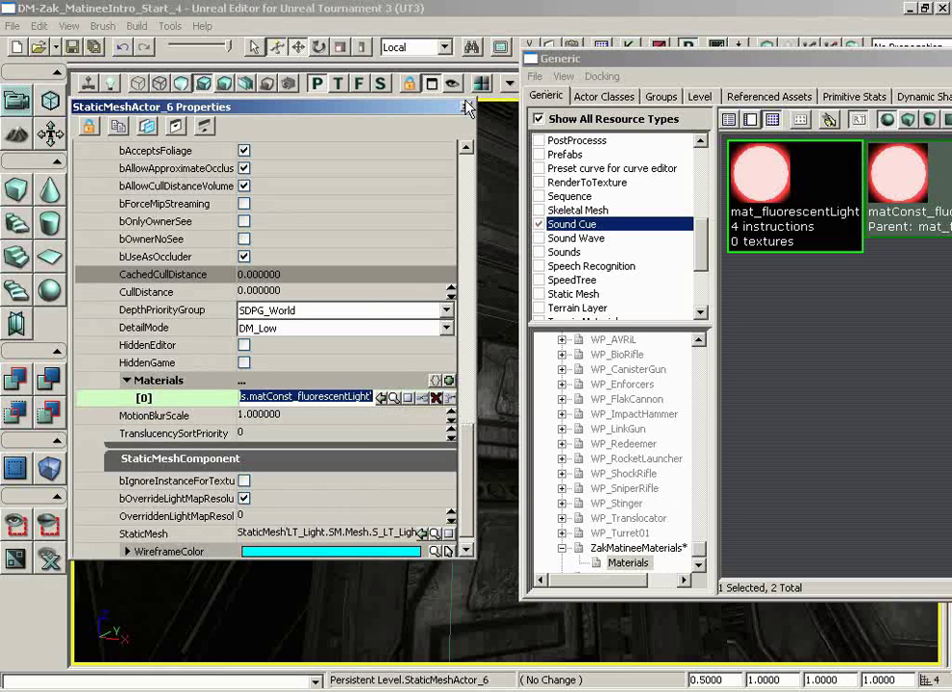
click(357, 81)
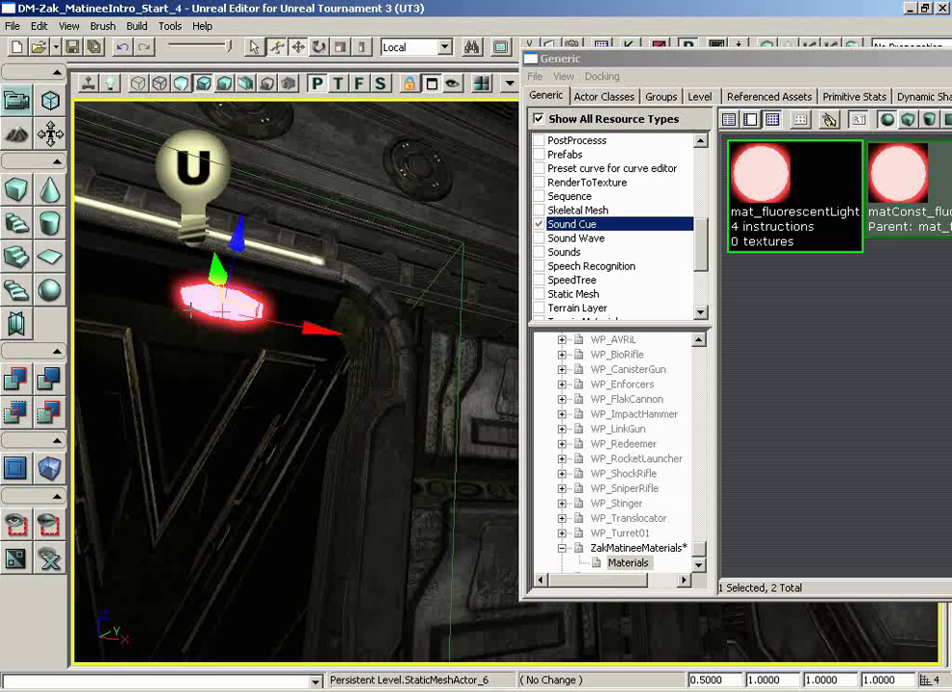
drag(588, 58, 204, 74)
Step: Close the browser and reframe the viewport on the whole doorway
click(763, 75)
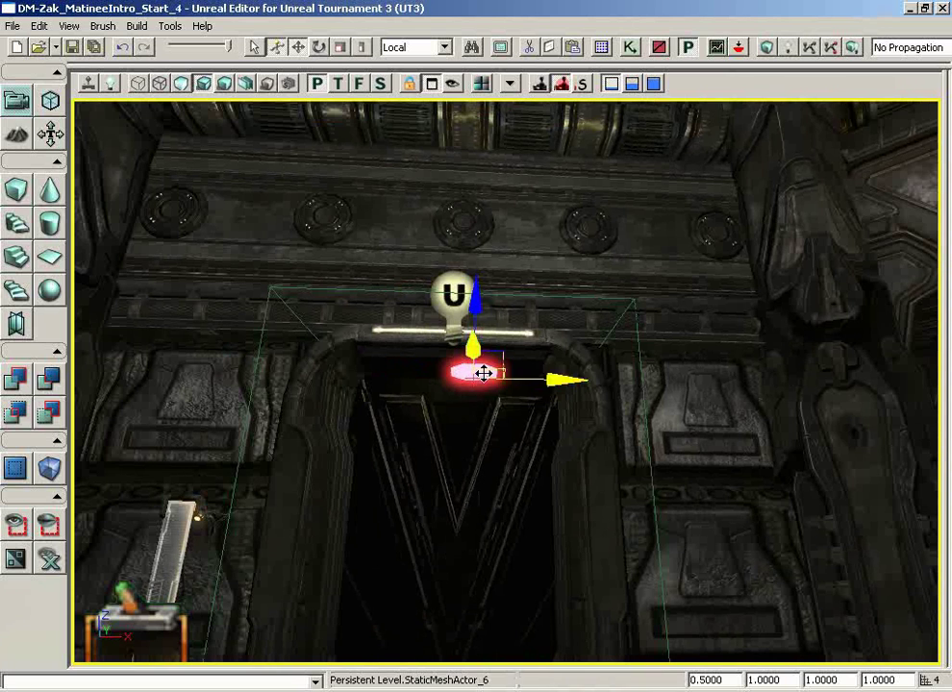
drag(479, 376, 531, 488)
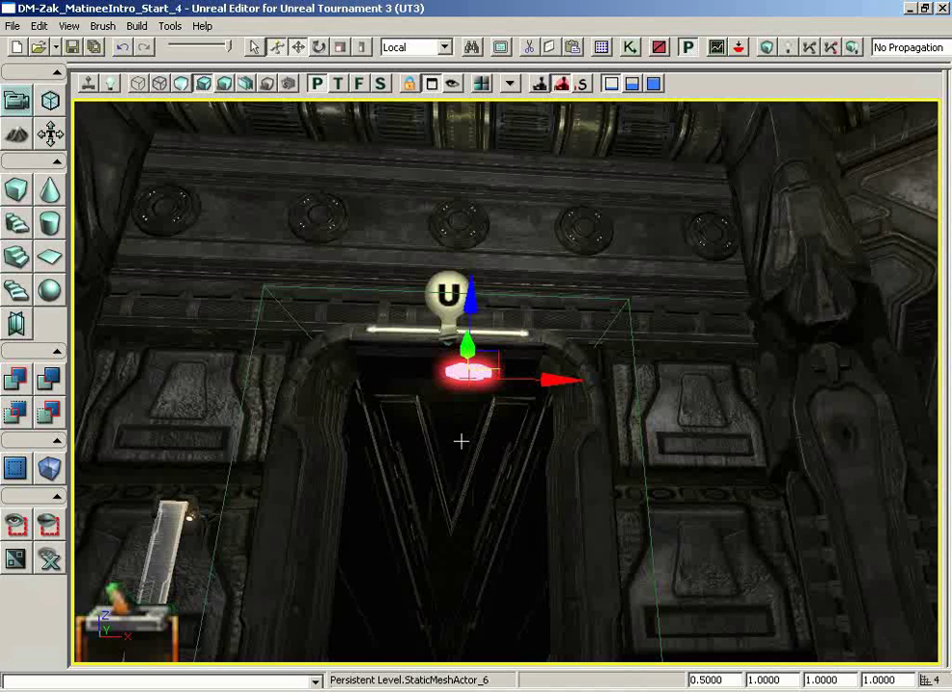
drag(467, 491, 493, 451)
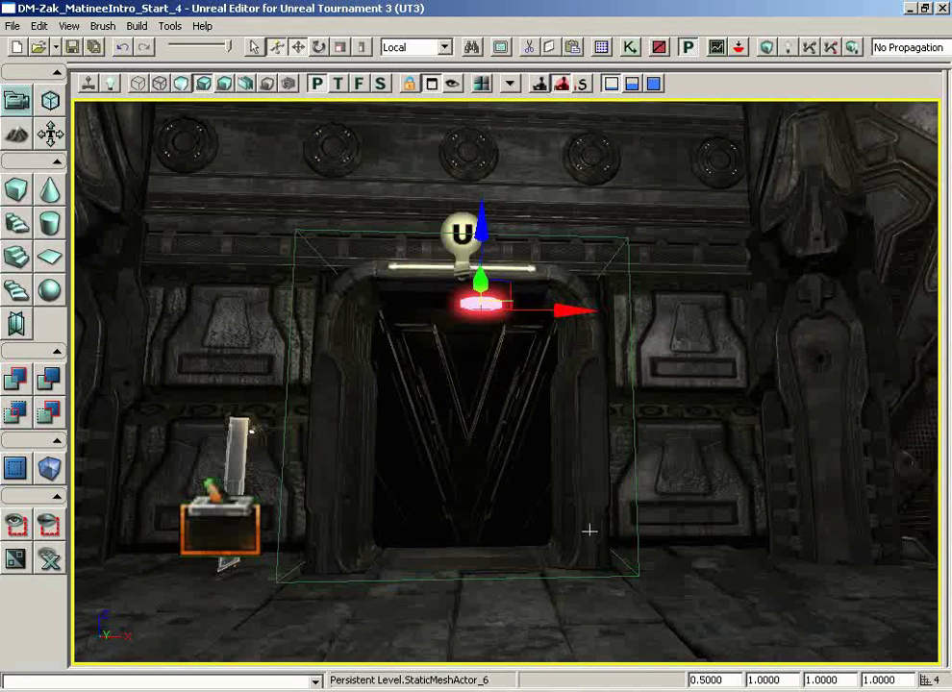
Step: Select PointLightToggleable under Light > PointLight in the Actor Classes list
click(602, 47)
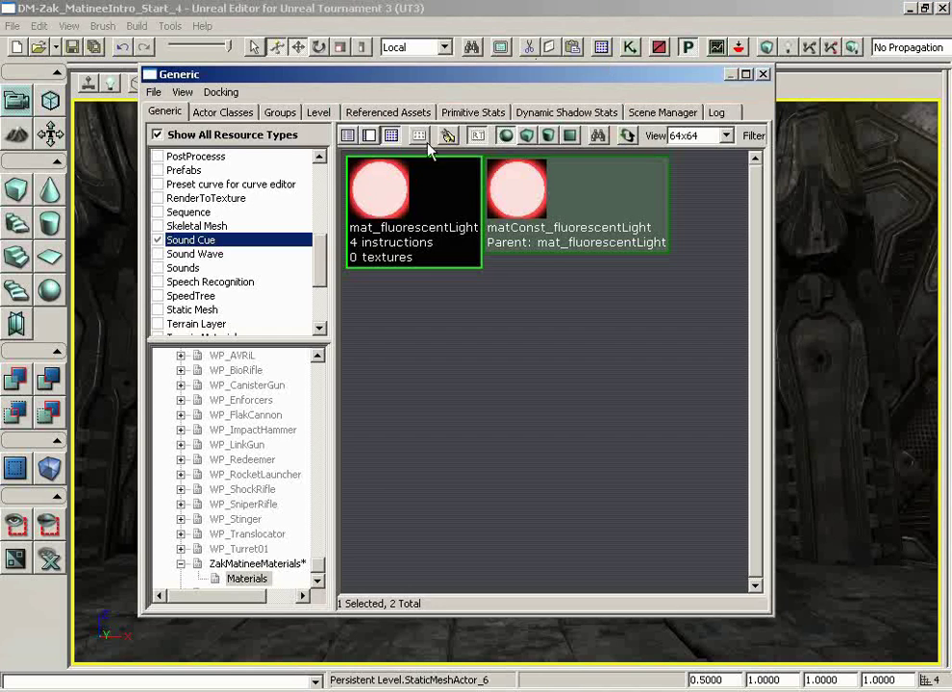
click(223, 113)
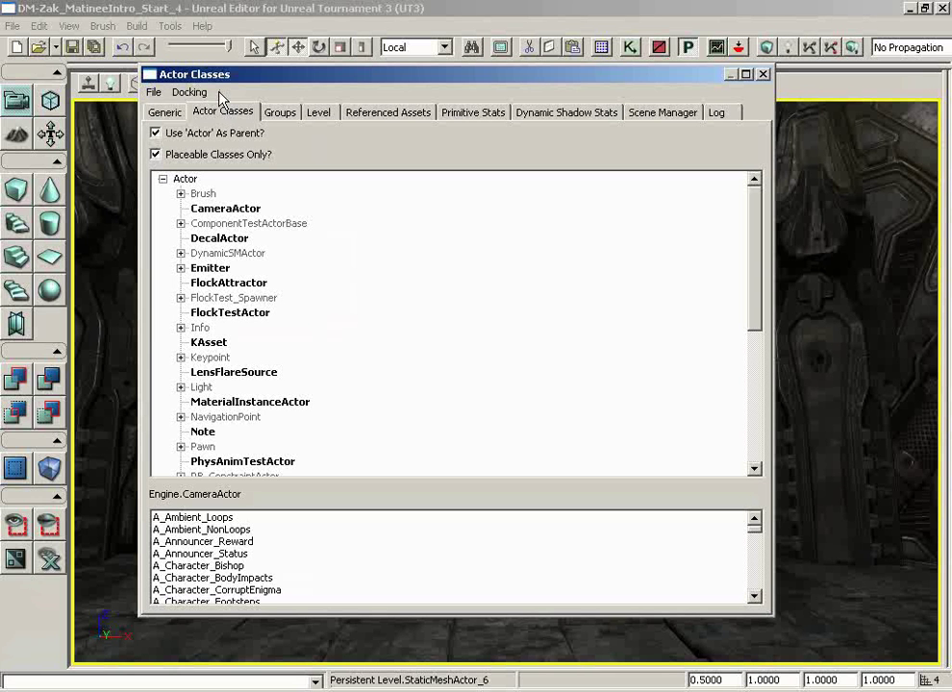
click(180, 387)
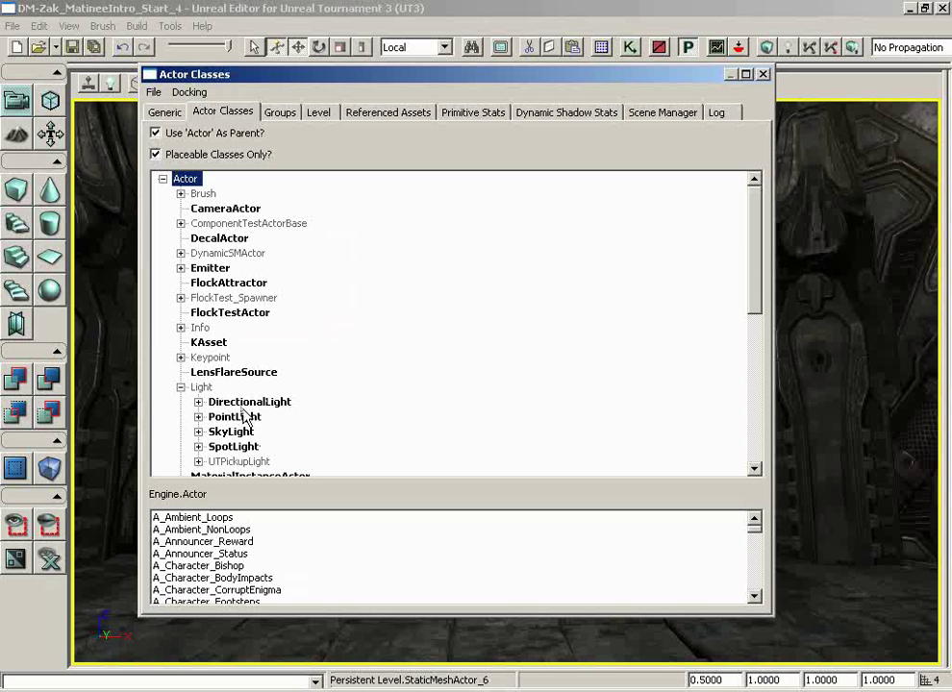
click(198, 417)
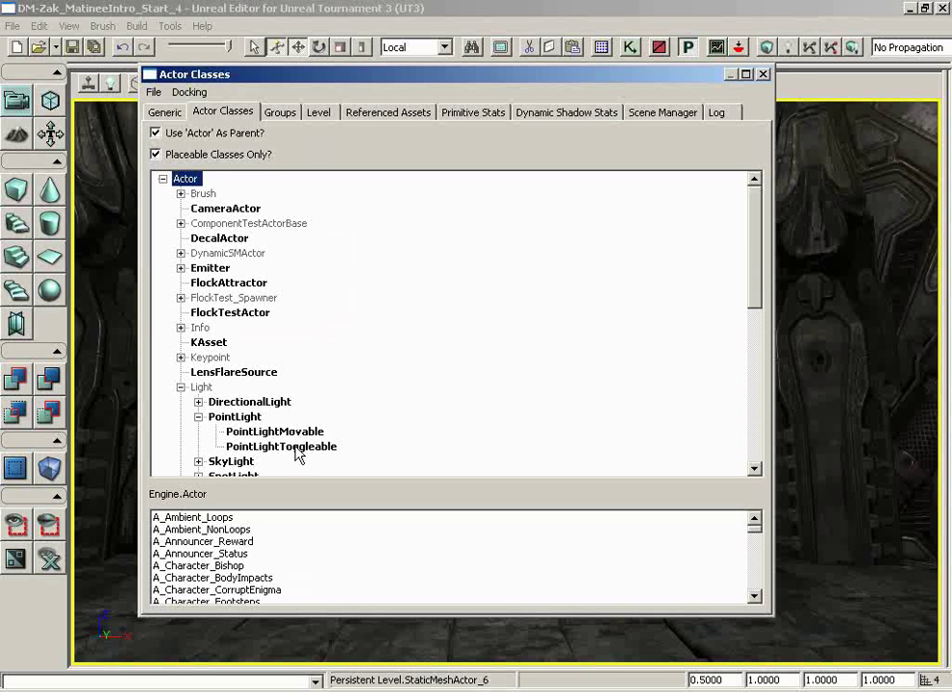
click(288, 447)
click(762, 74)
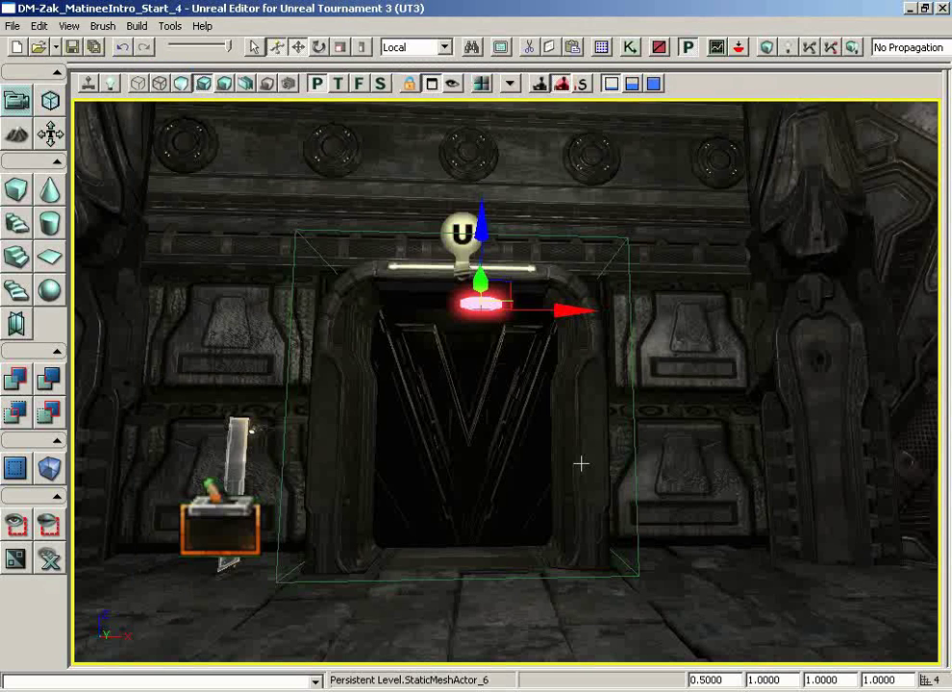
Step: Add a PointLightToggleable on the floor and drag it up and sideways into the doorway
right_click(445, 603)
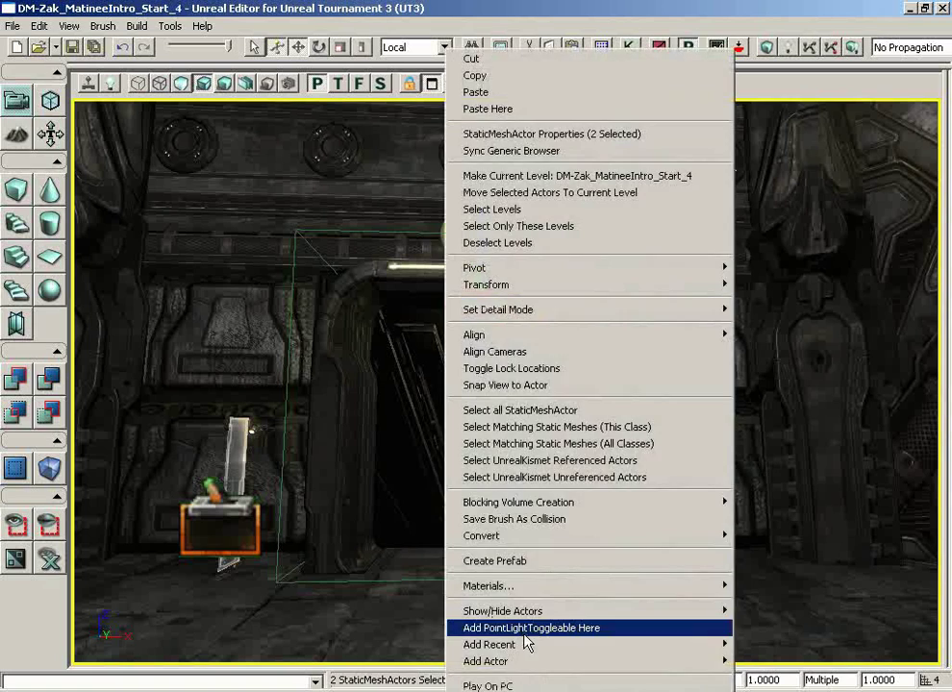
click(530, 630)
drag(446, 509, 471, 485)
drag(354, 383, 441, 391)
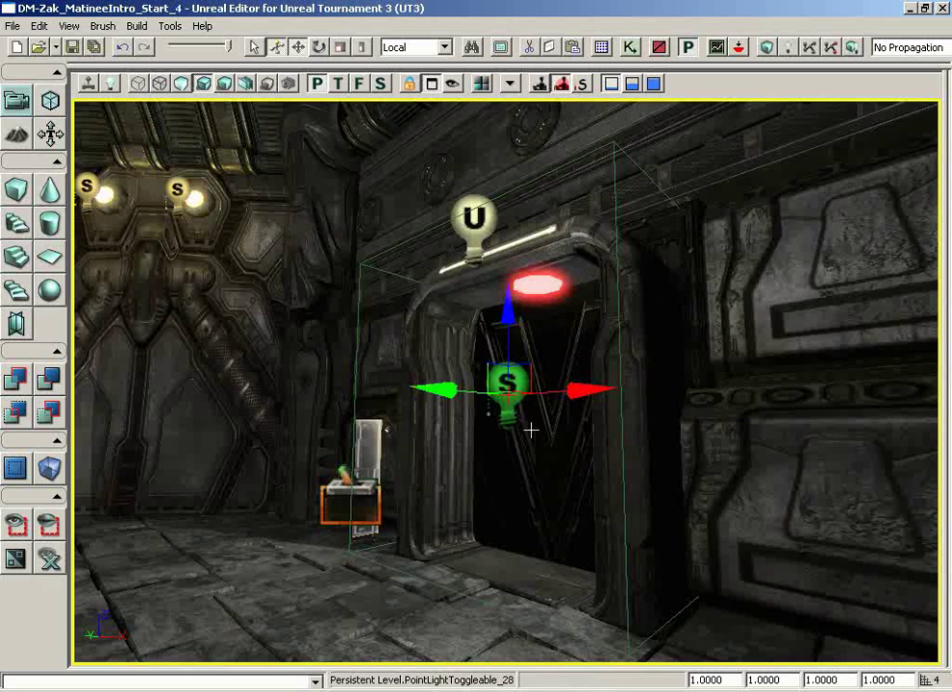
right_drag(536, 560, 555, 553)
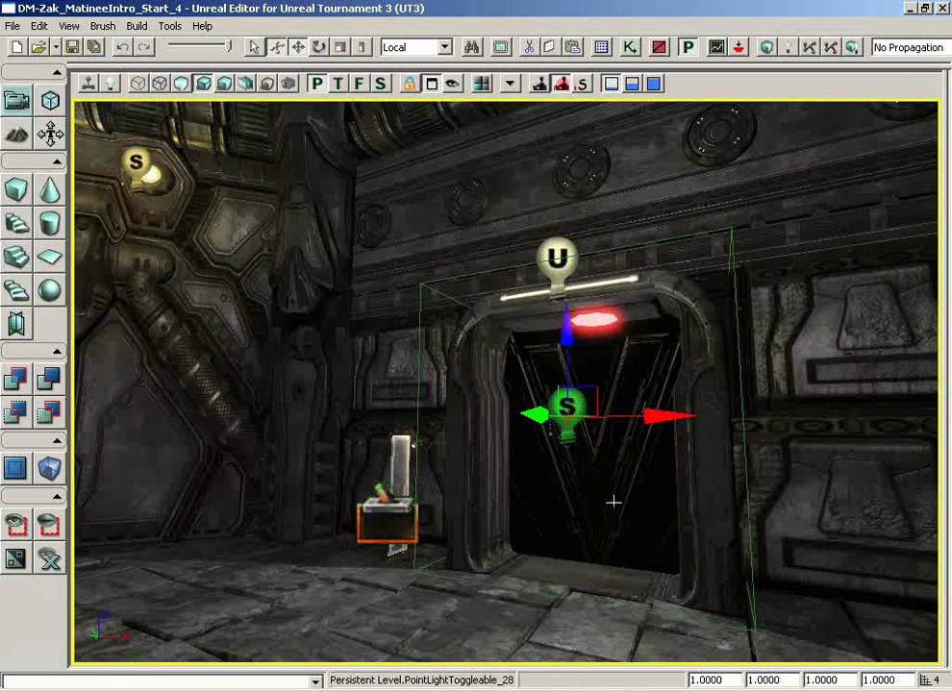
Step: Fly the view back to the doorway and select the PointLightToggleable_28 light
drag(626, 504, 604, 492)
right_drag(604, 493, 641, 506)
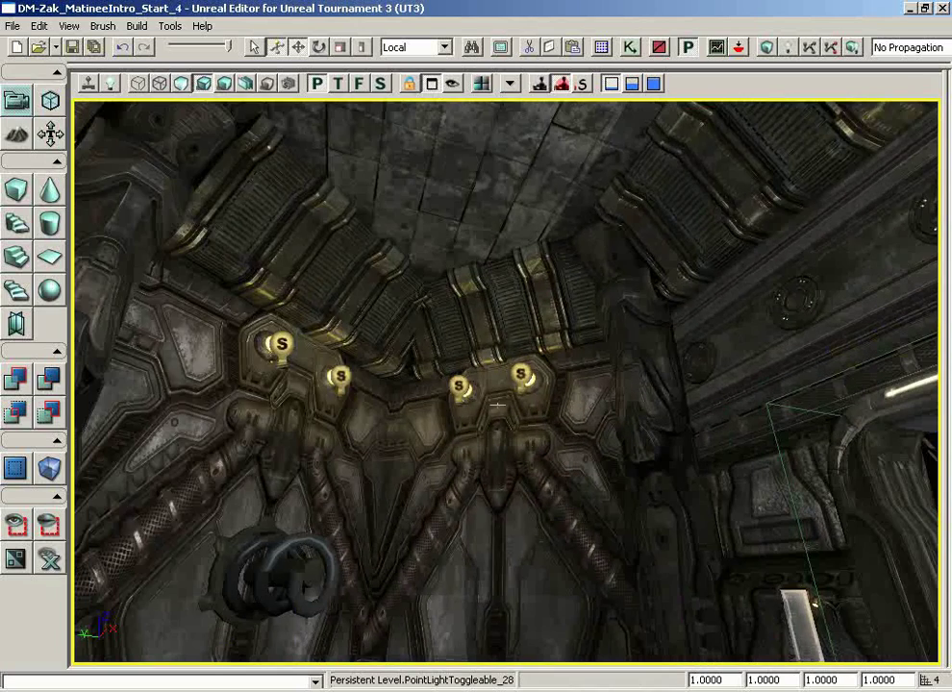
right_drag(610, 432, 640, 97)
drag(639, 97, 493, 442)
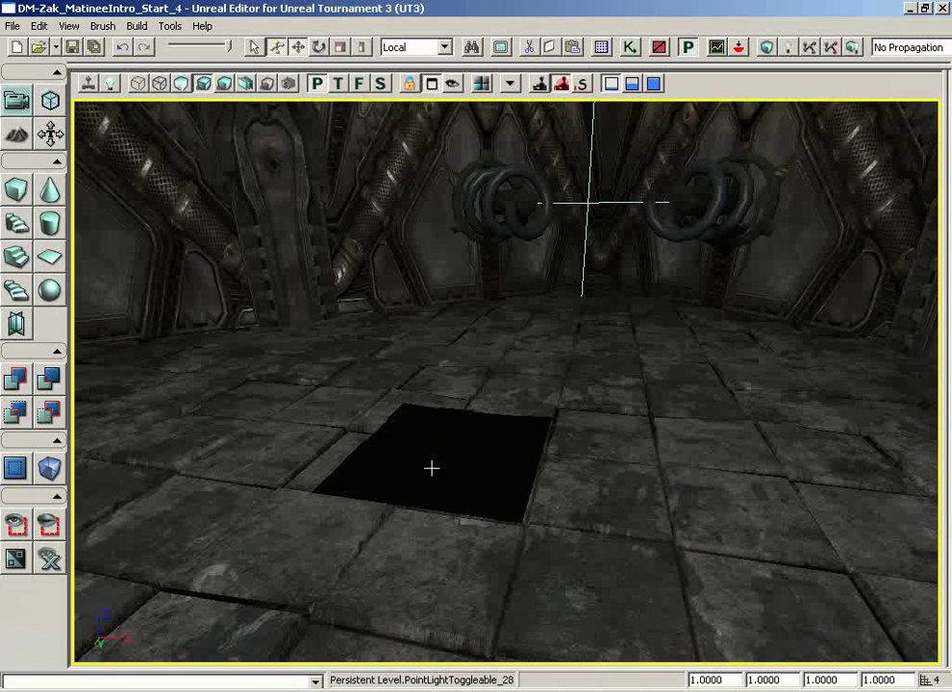
right_click(644, 478)
click(612, 427)
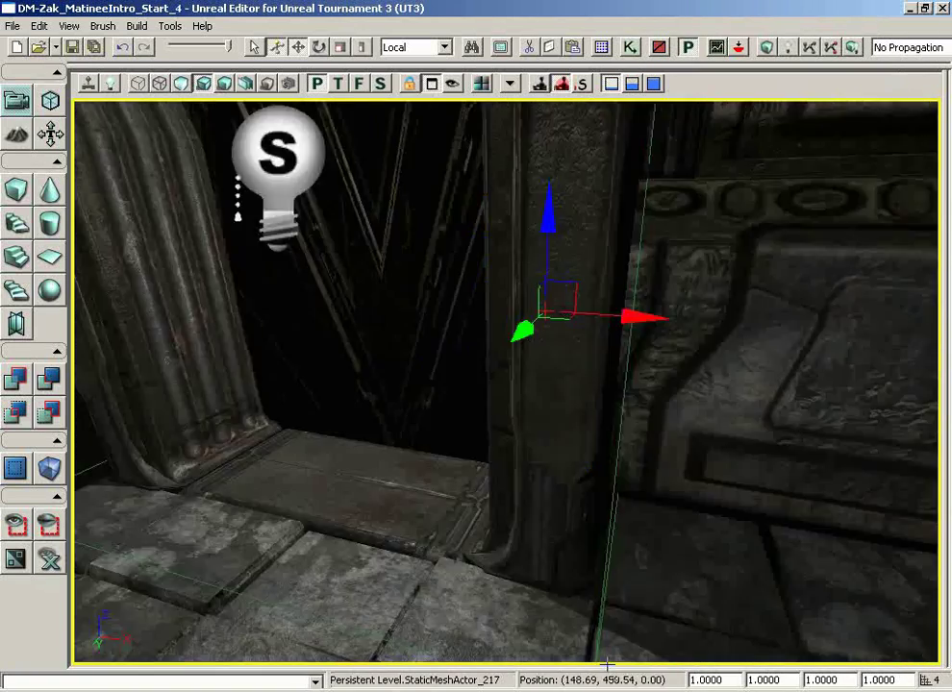
drag(504, 380, 510, 418)
click(496, 269)
Step: Tick the Dynamic lighting channel under Light > LightComponent > LightingChannels in the light's properties
key(F4)
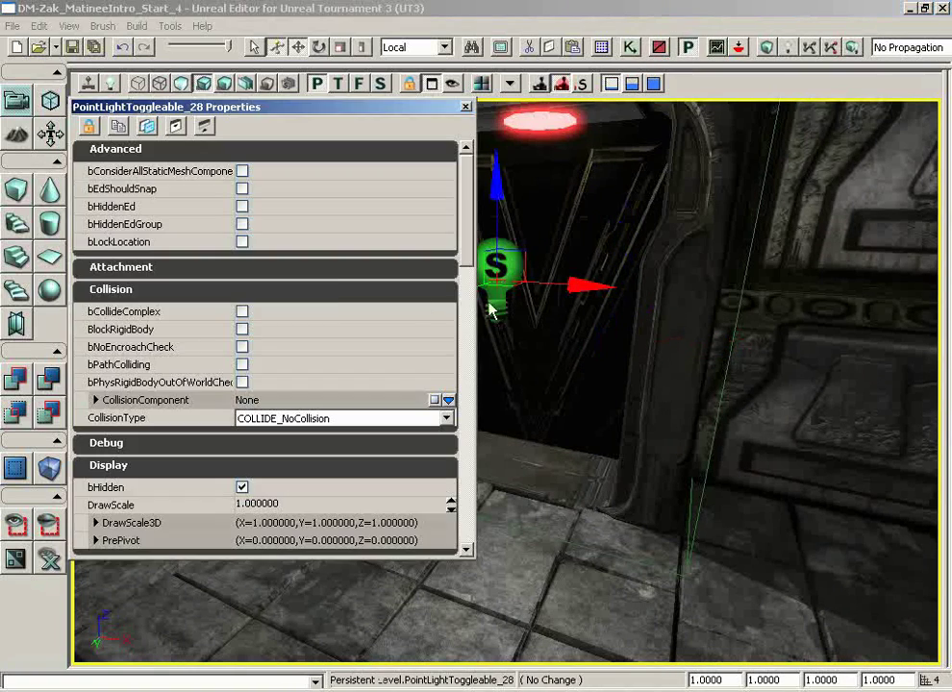
click(205, 126)
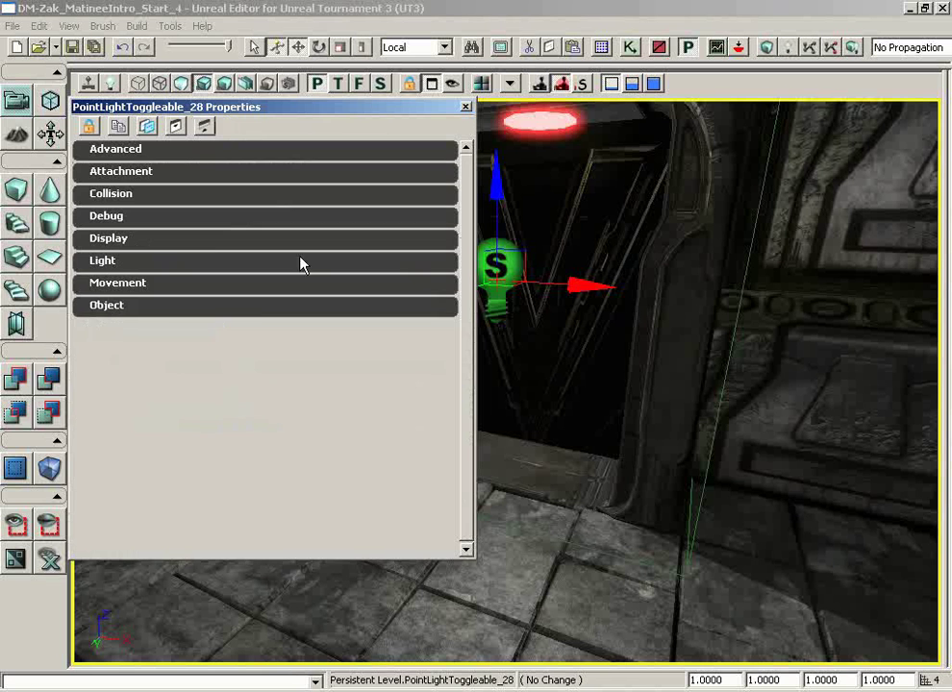
click(103, 260)
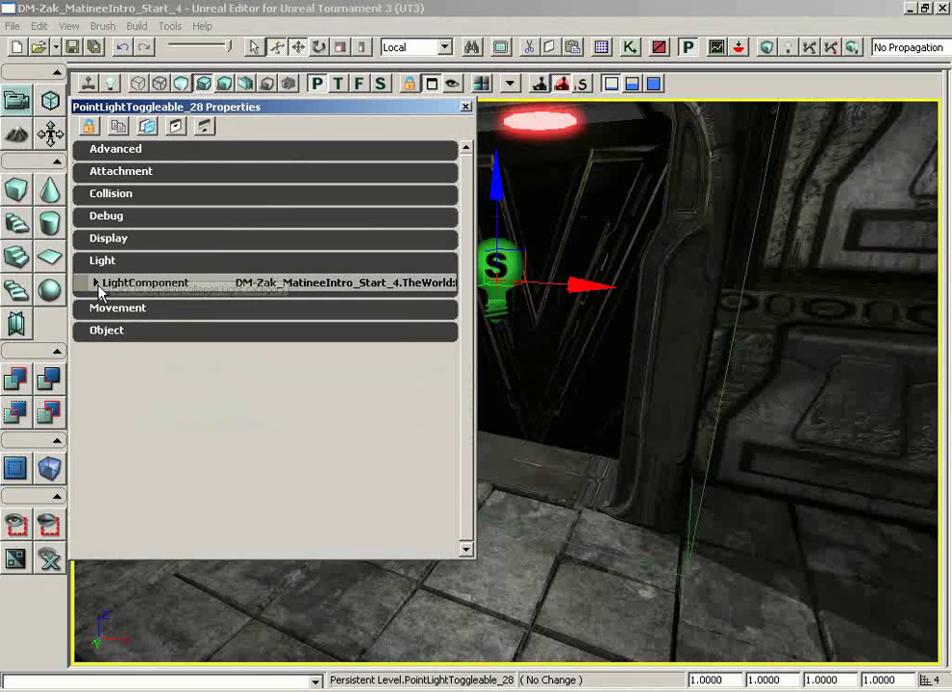
click(95, 283)
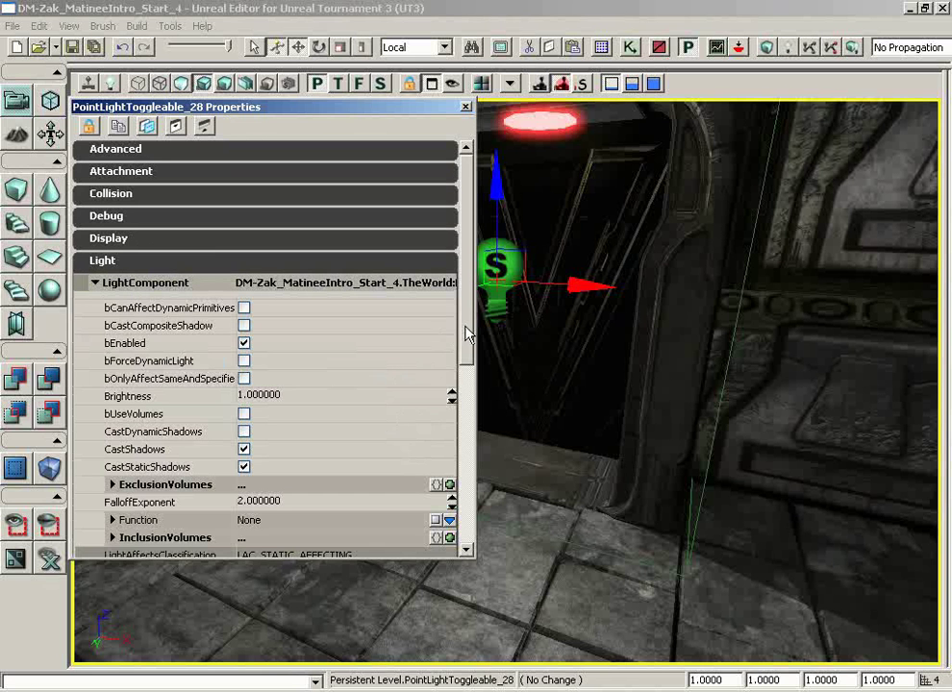
scroll(469, 334, down, 5)
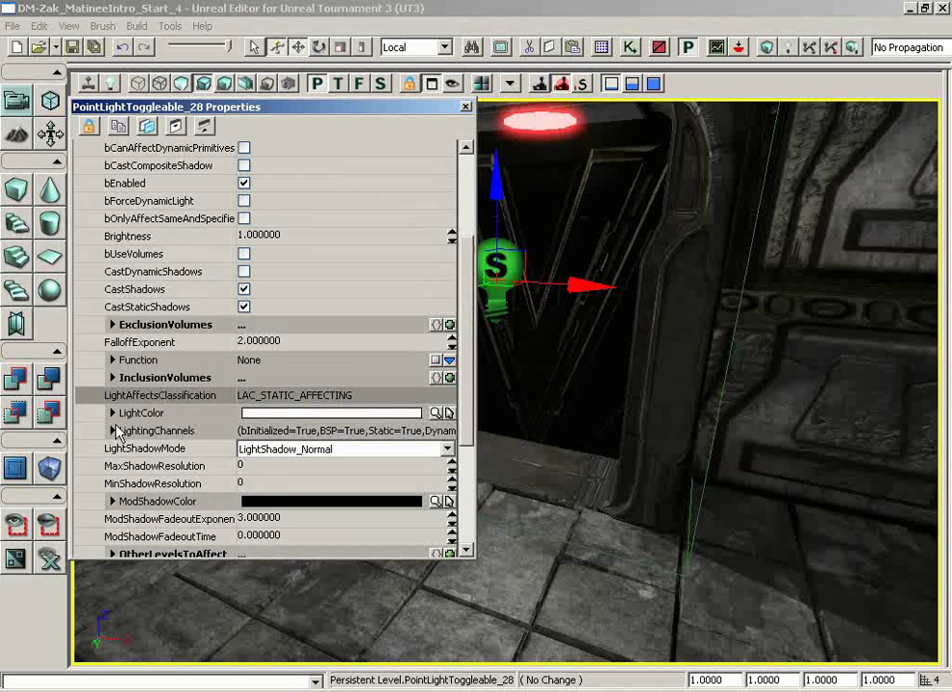
click(113, 431)
scroll(469, 383, down, 5)
scroll(469, 383, down, 3)
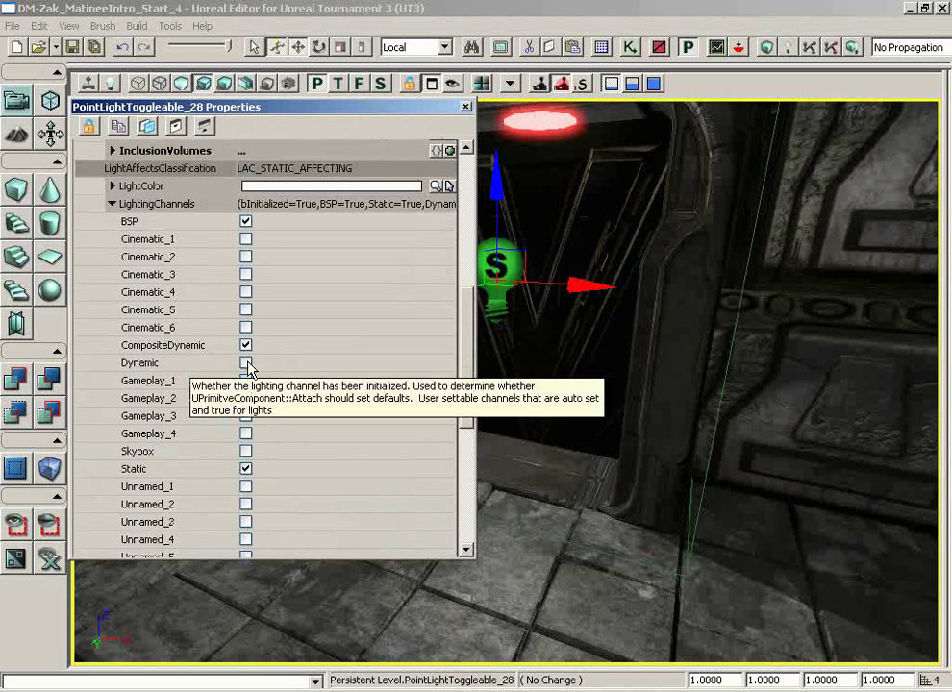
click(246, 363)
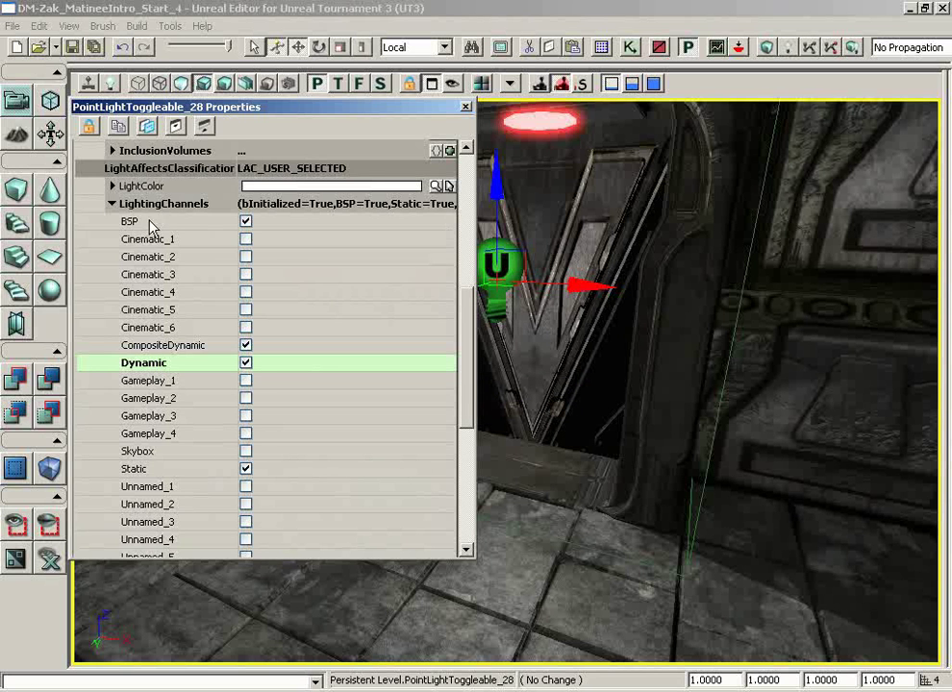
click(112, 204)
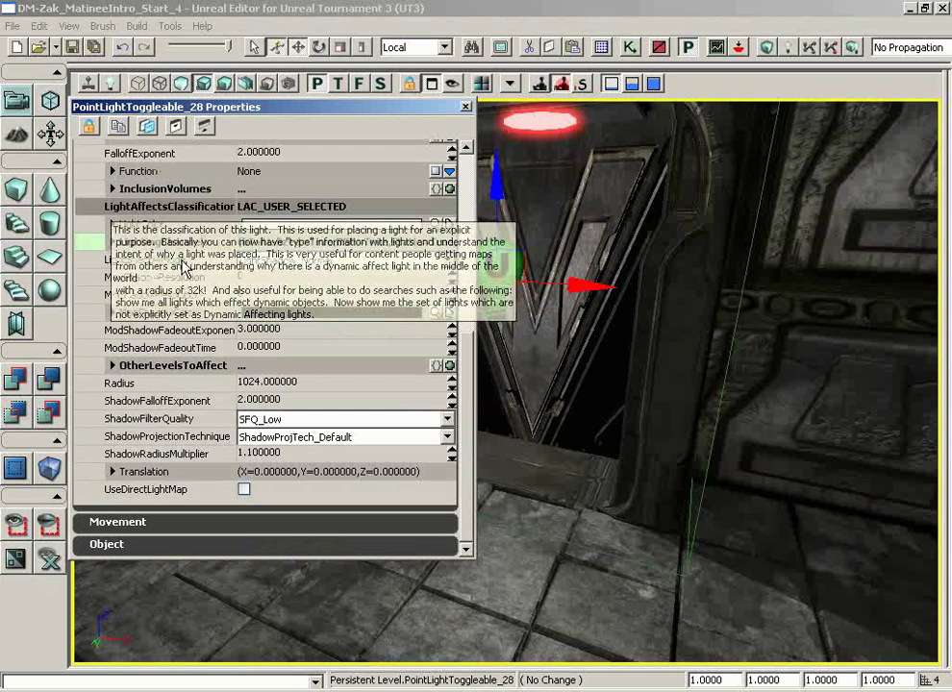
drag(466, 355, 466, 248)
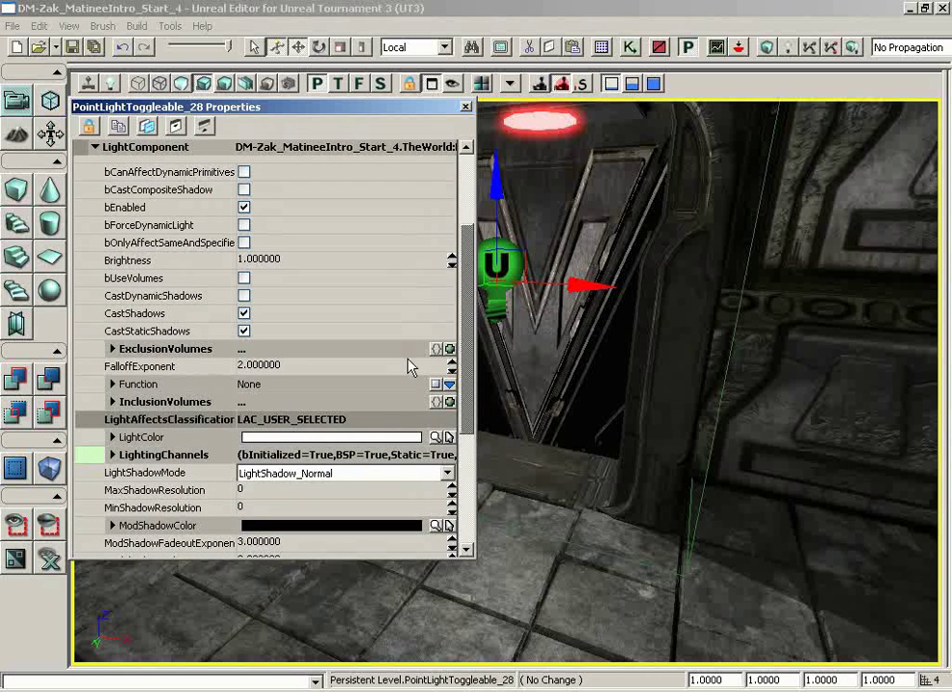
Step: Set the light's LightColor to red (Hue 0, Sat 240, Lum 160)
click(434, 437)
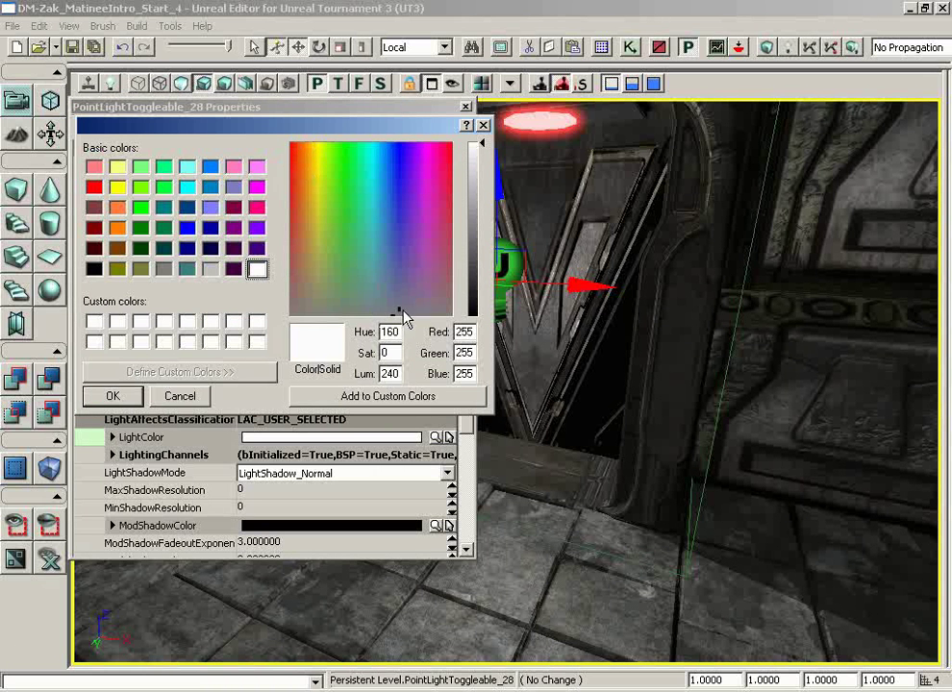
drag(382, 293, 293, 154)
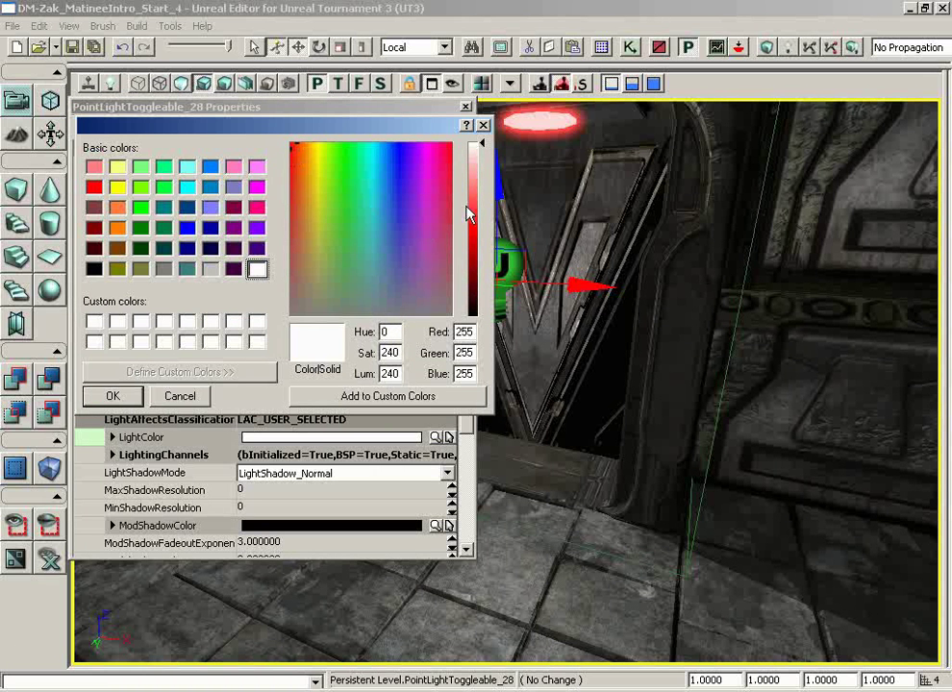
drag(471, 216, 483, 201)
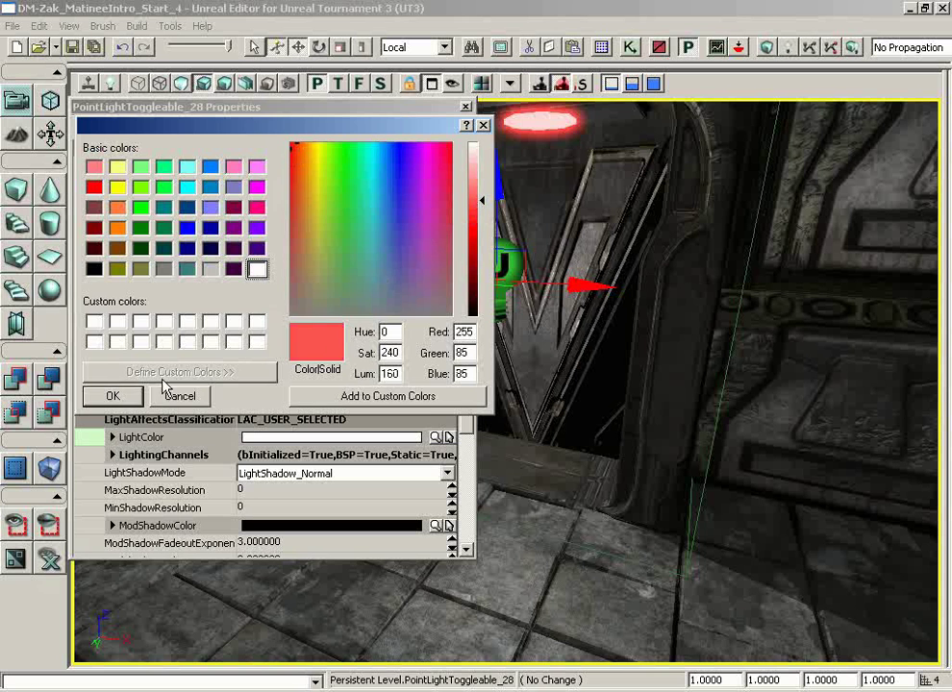
click(136, 394)
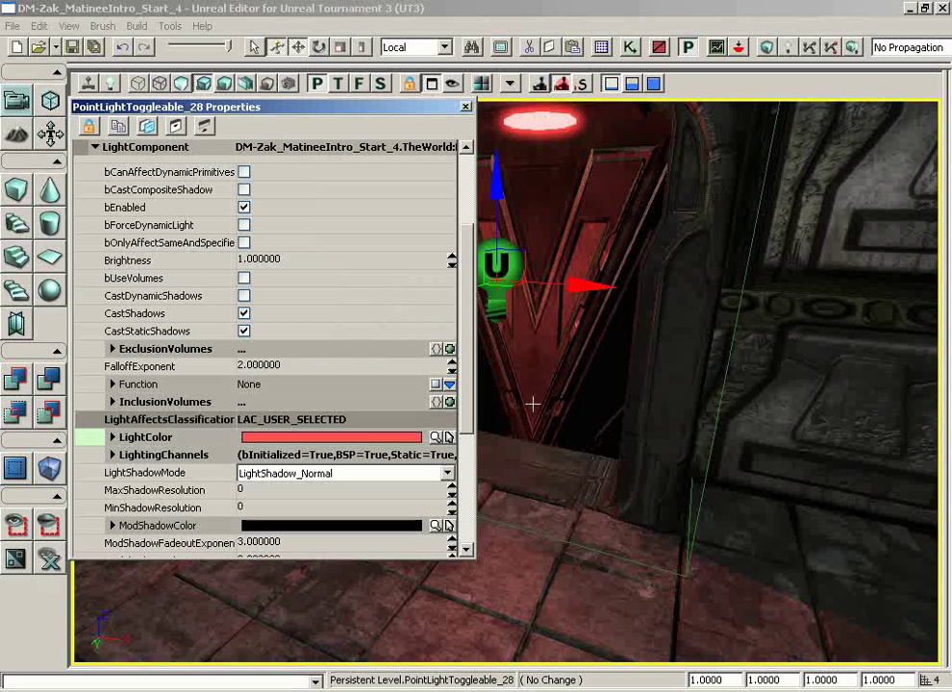
Step: Set the light's FalloffExponent to 4
click(303, 367)
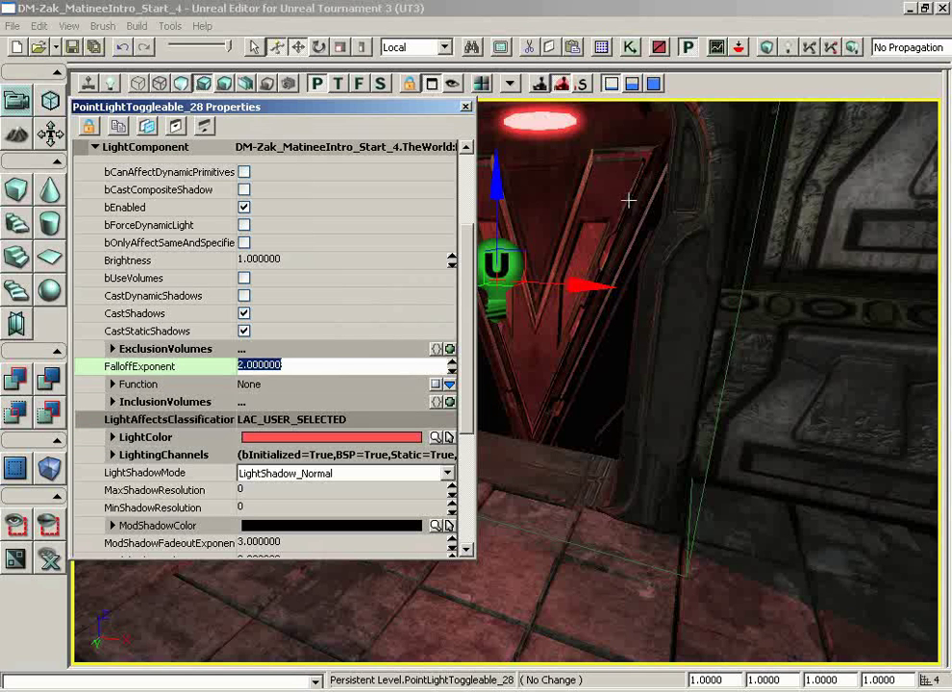
text(4)
key(Return)
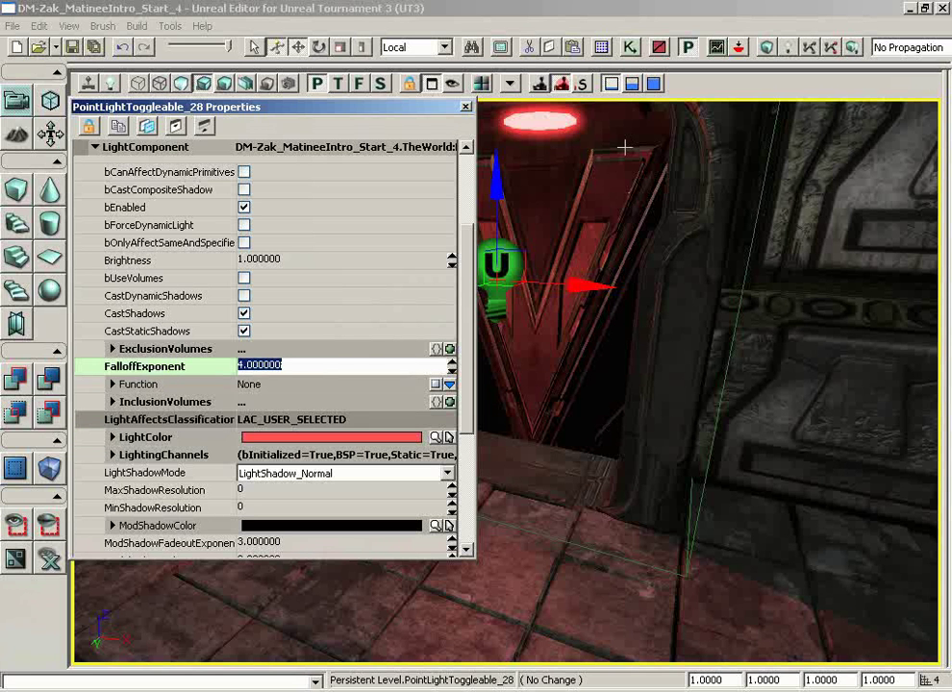
drag(382, 107, 260, 107)
drag(418, 221, 318, 223)
Step: Reframe the red door and reselect only the red point light
drag(375, 437, 534, 402)
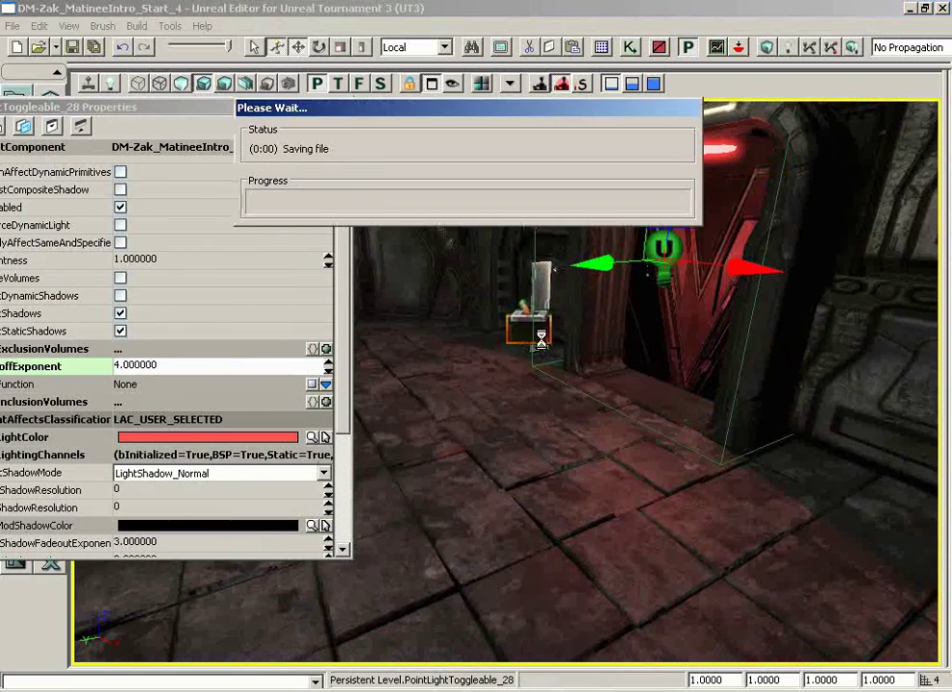
ctrl+click(530, 303)
right_click(531, 302)
drag(531, 302, 548, 379)
drag(255, 109, 358, 128)
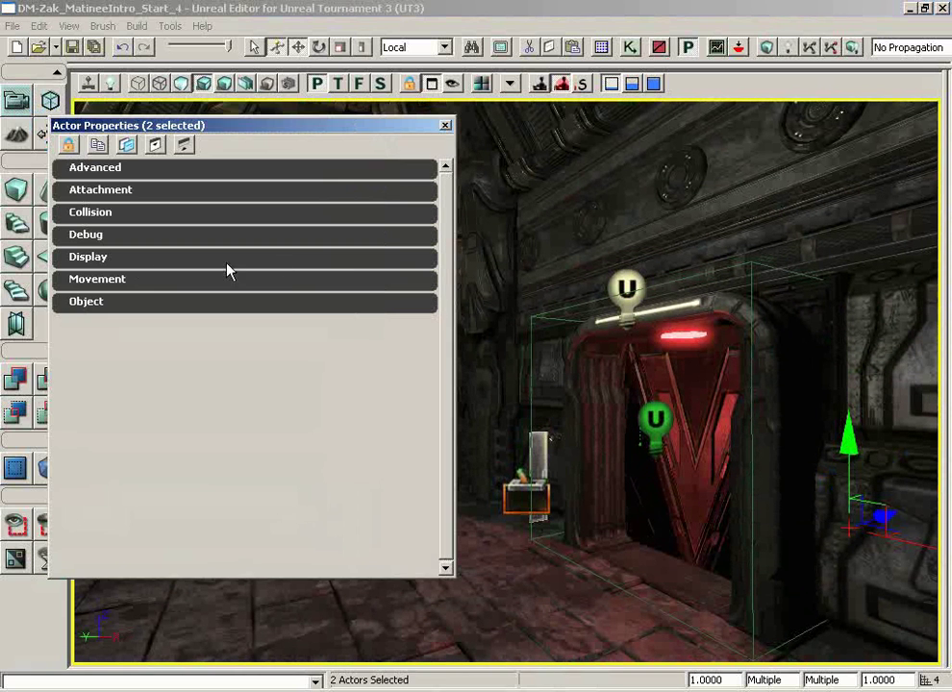
click(655, 419)
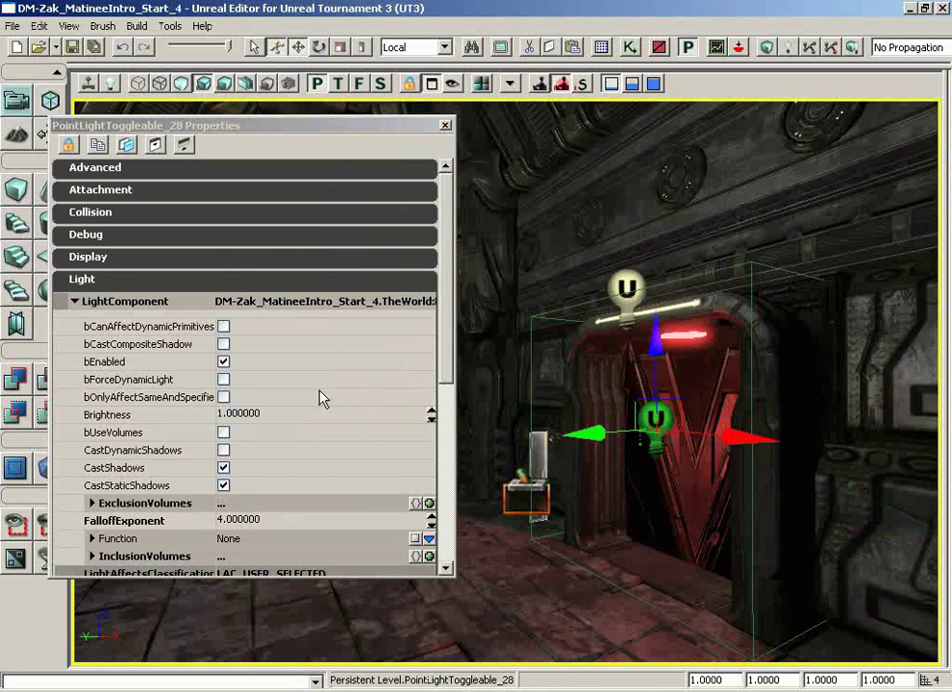
scroll(448, 383, down, 1)
drag(448, 382, 435, 512)
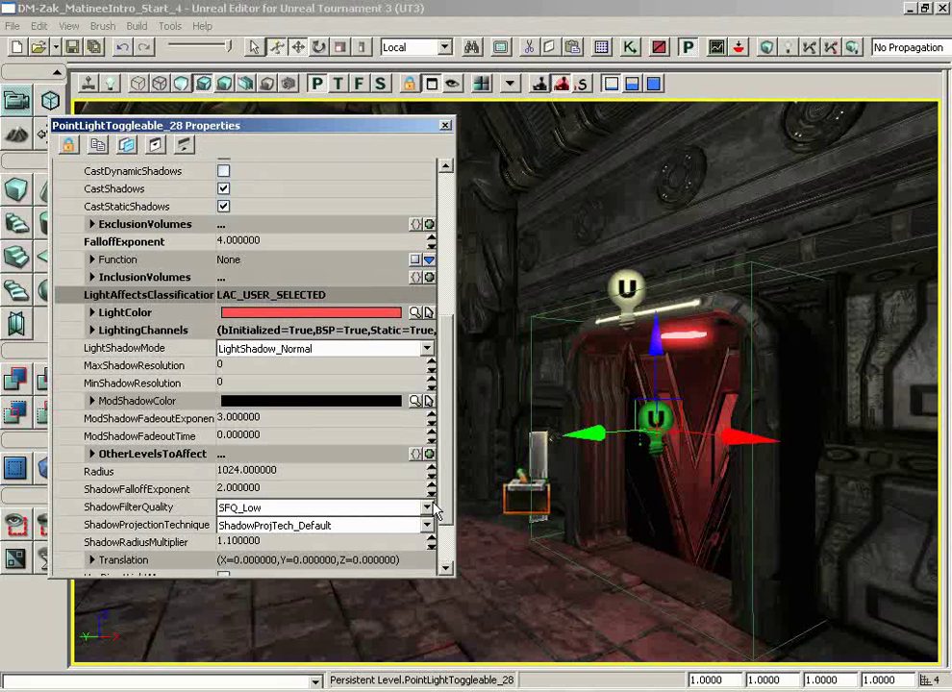
Step: Reduce the light's Radius to 512, check its reach, and close its properties
click(303, 471)
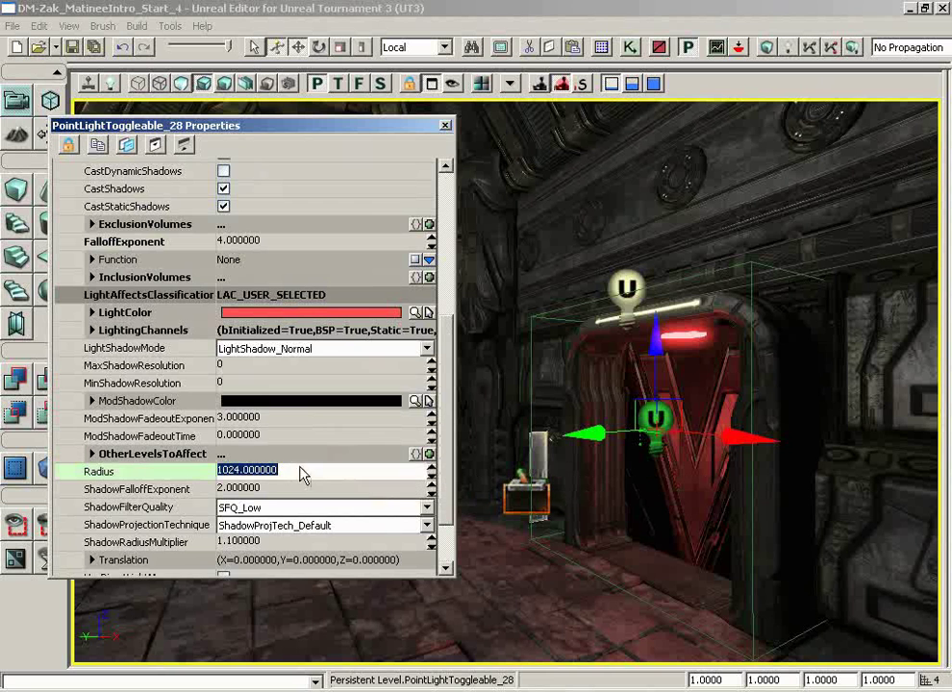
text(512)
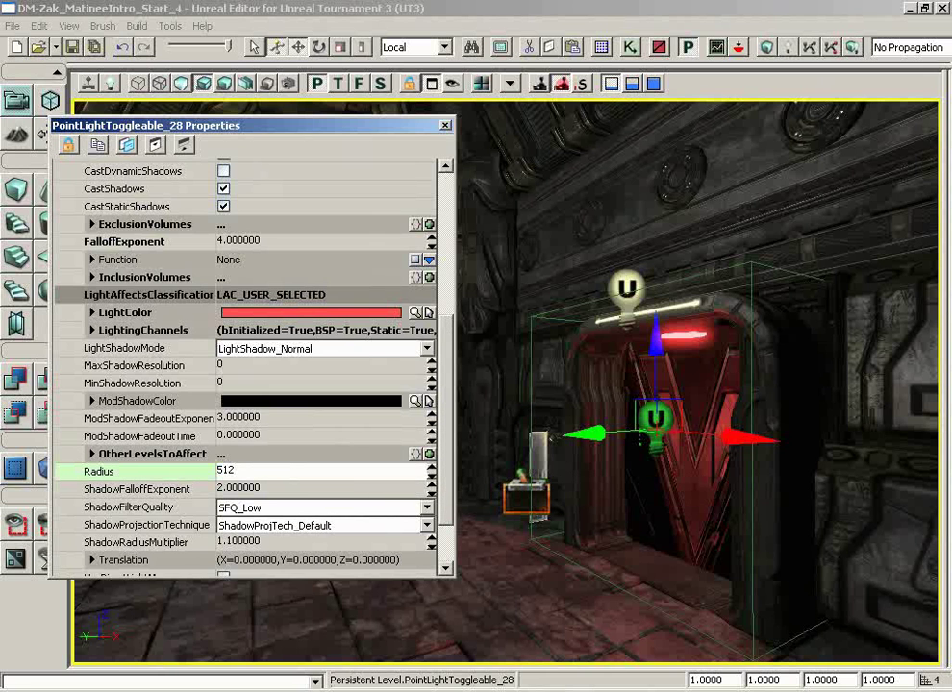
key(Return)
right_drag(308, 617, 369, 576)
drag(369, 577, 833, 570)
drag(398, 577, 387, 232)
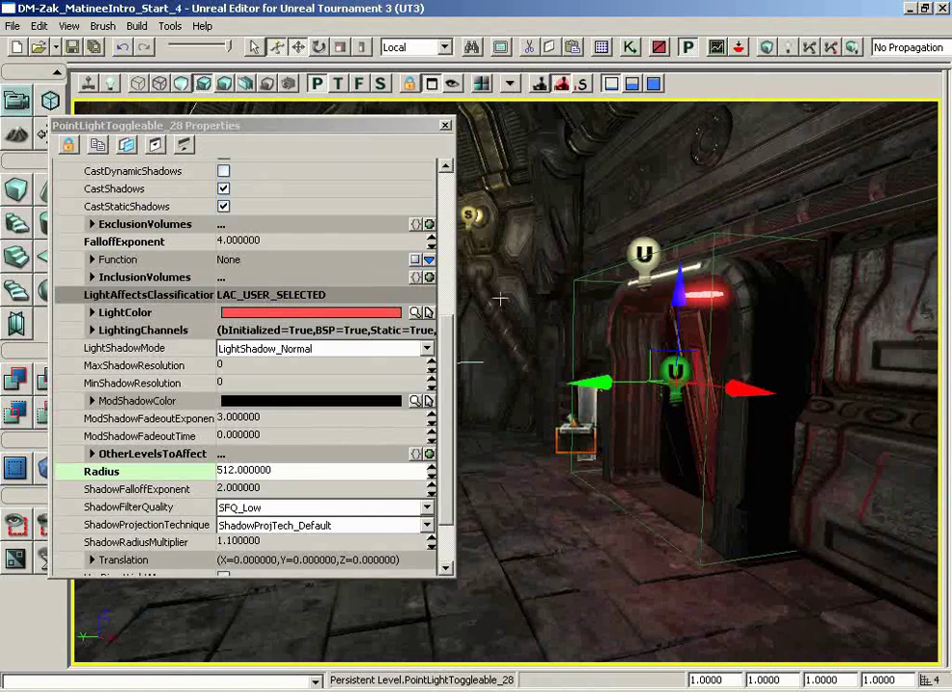
click(445, 125)
Step: Orbit the view to face the red-lit doorway head-on
drag(527, 443, 529, 468)
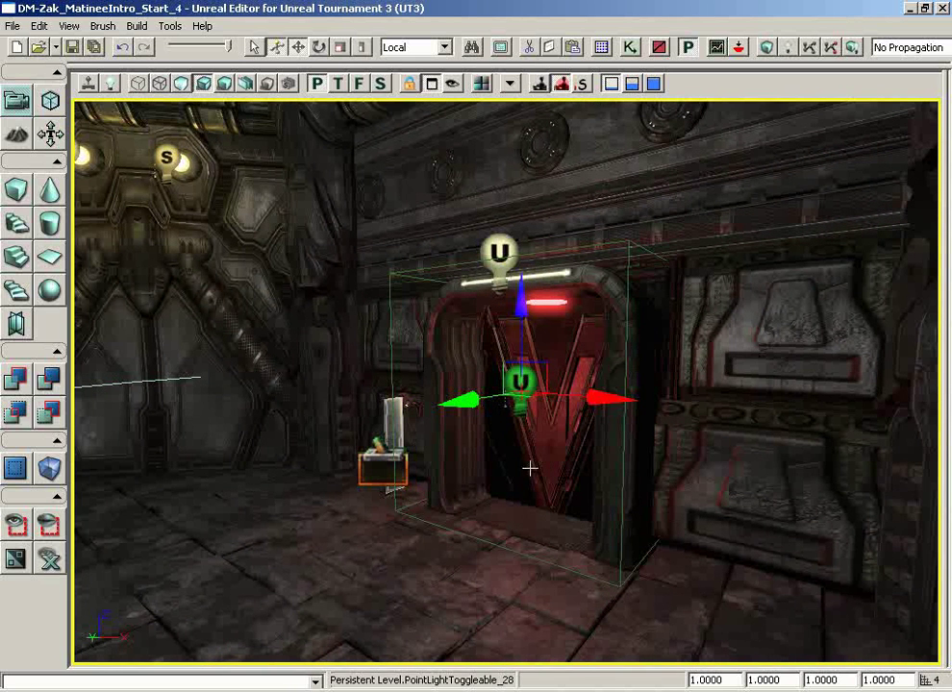
Step: Shift the red fixture and its point light sideways together onto the door frame edge
ctrl+click(549, 302)
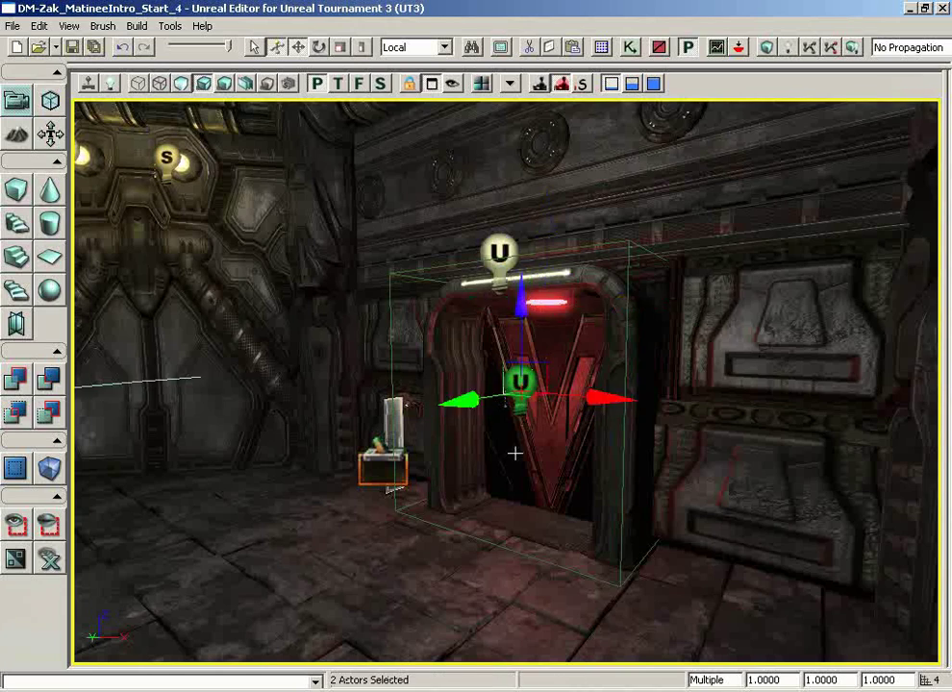
drag(512, 466, 573, 412)
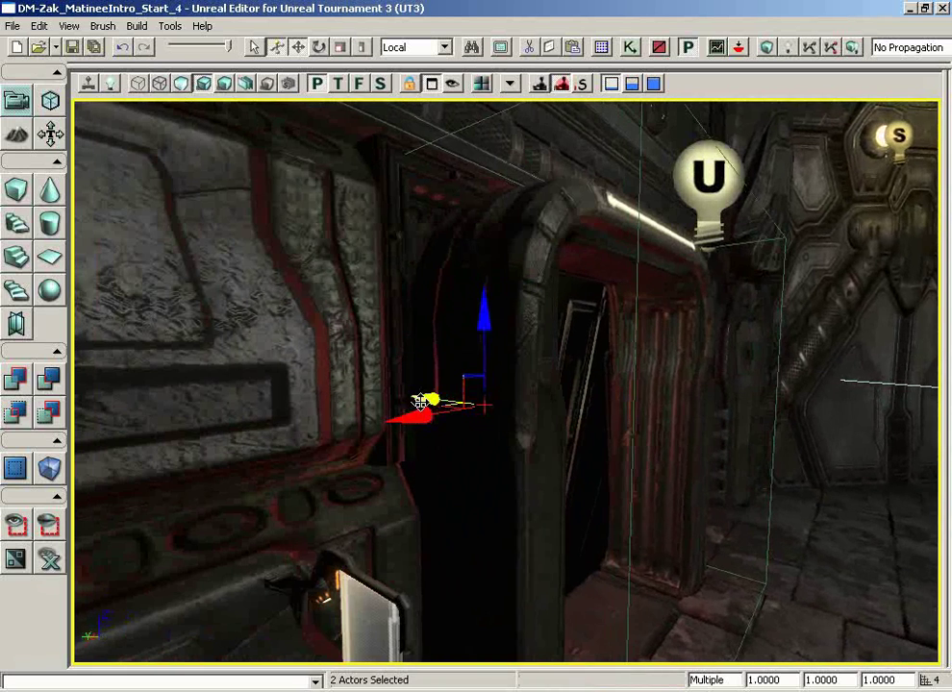
drag(423, 398, 456, 389)
Step: Nudge the point light alone deeper into the doorway arch beneath the red bulb
click(557, 423)
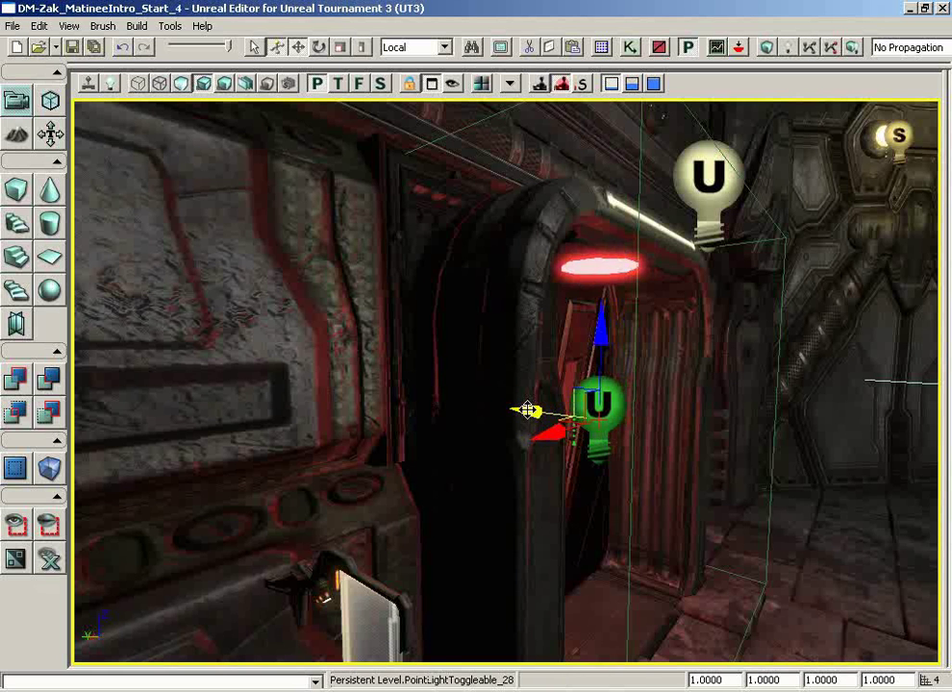
drag(573, 429, 542, 404)
drag(684, 334, 733, 233)
click(729, 231)
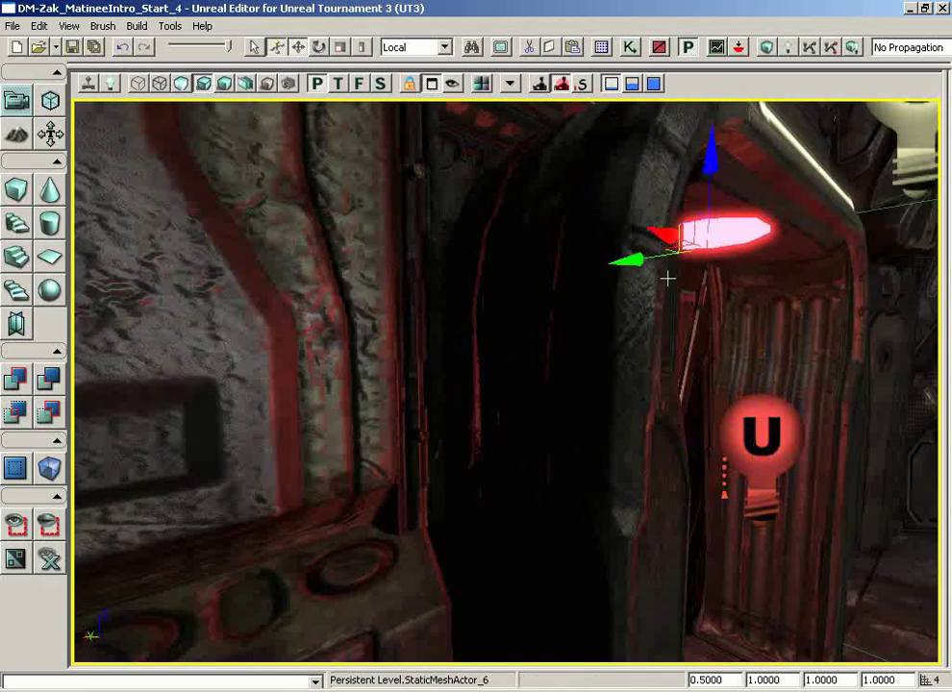
drag(748, 304, 708, 518)
drag(767, 359, 655, 433)
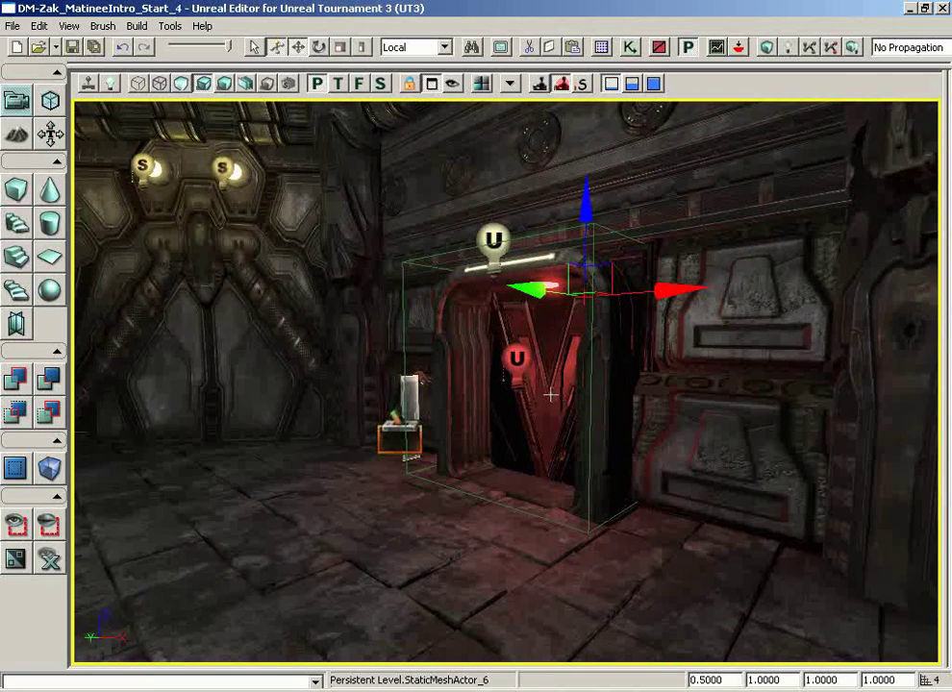